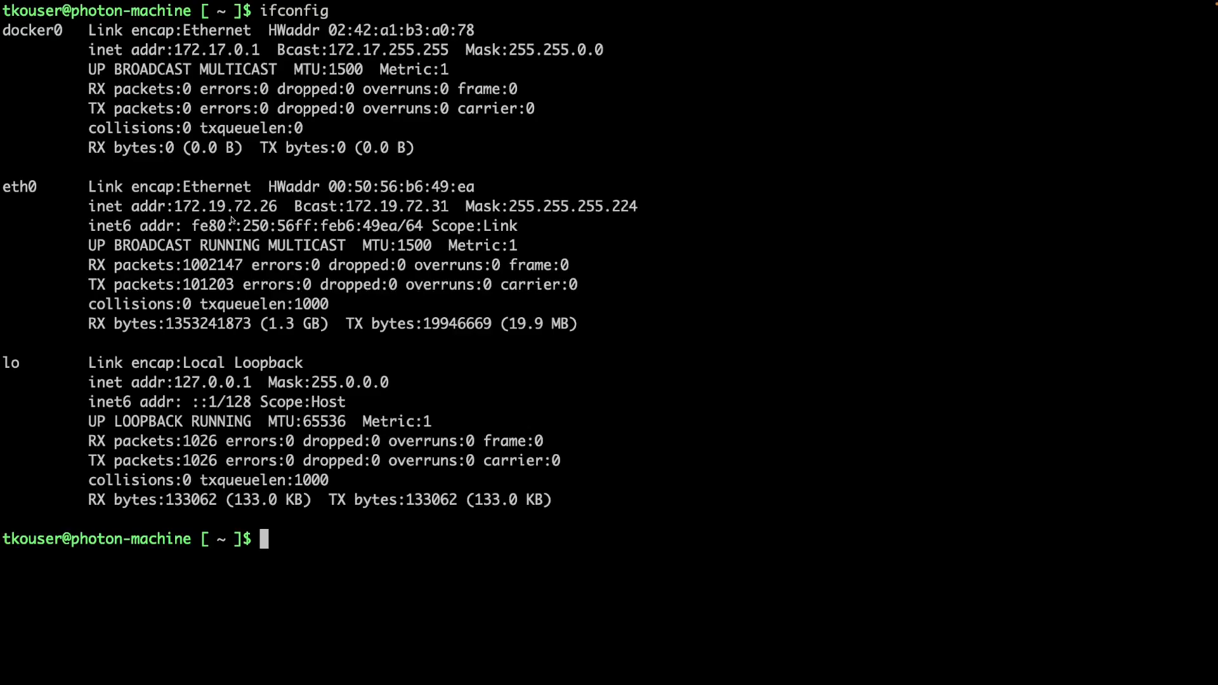
Run tanzu management-cluster create --ui bound to 172.19.72.26:8000 with no browser.
text(tanzu management)
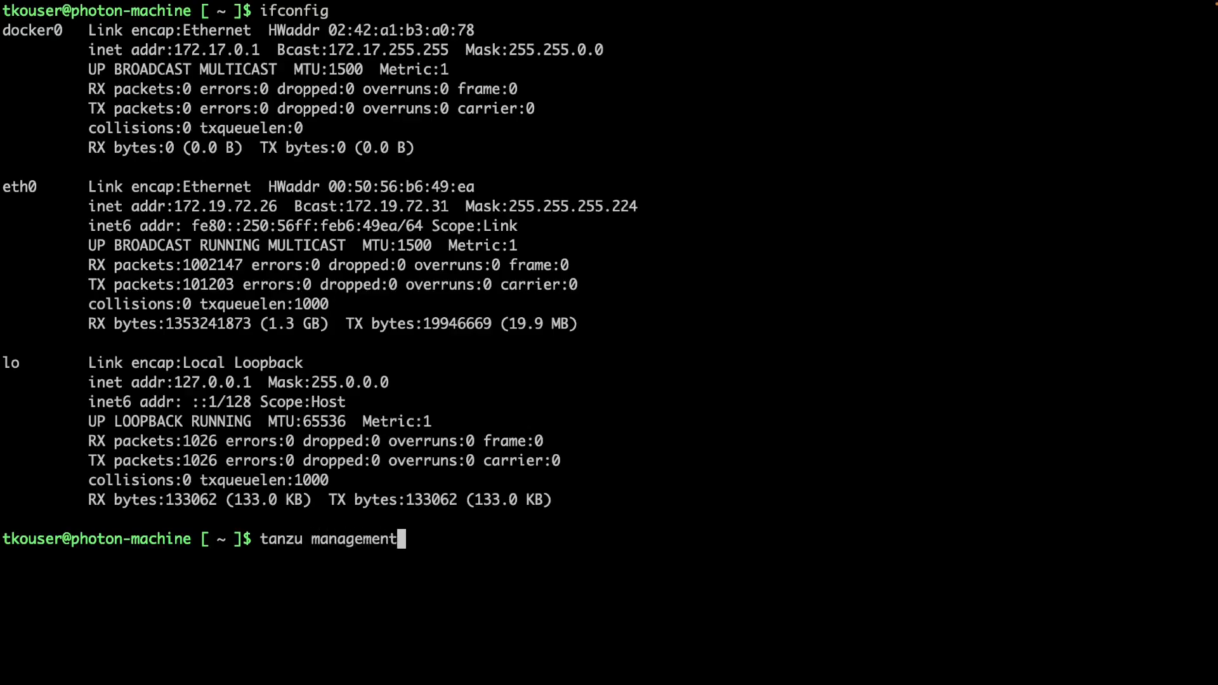
text(-cluster )
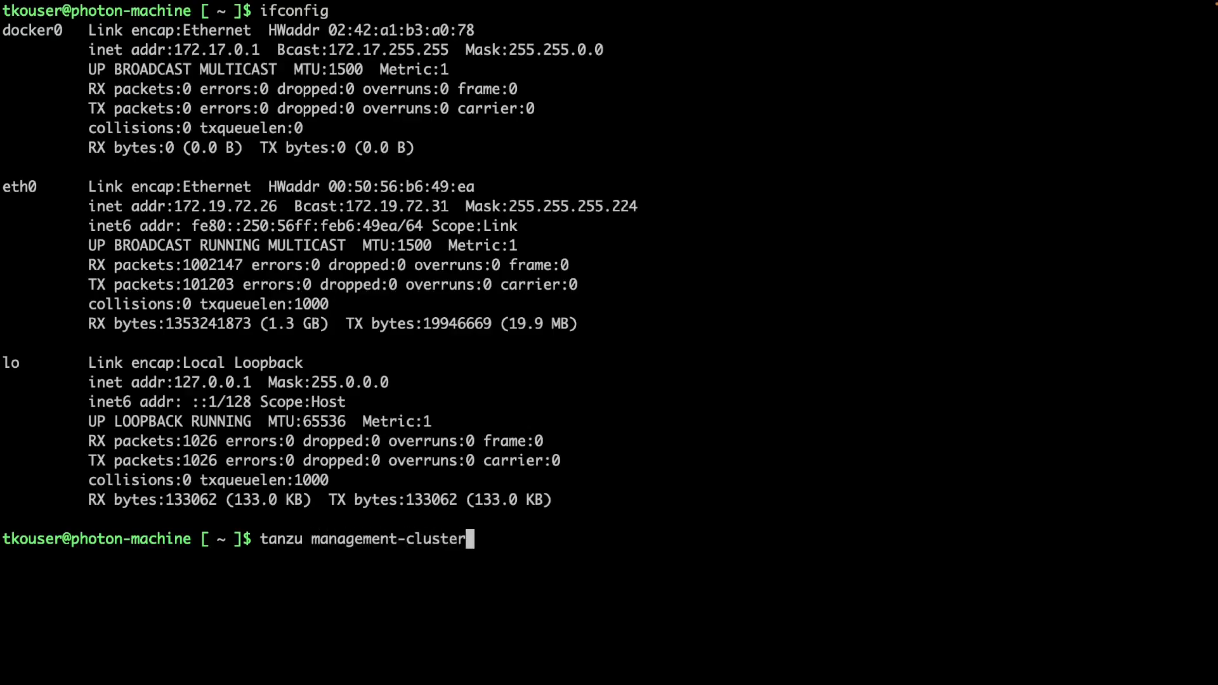
text(create)
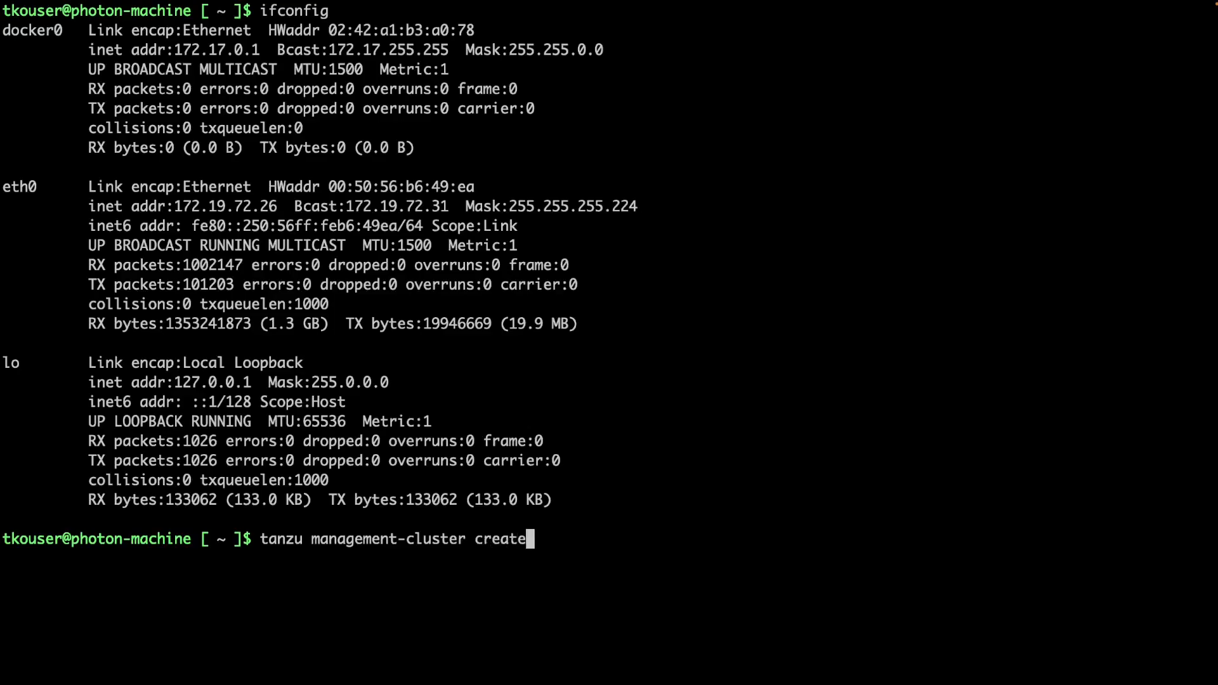
text( --ui --bind )
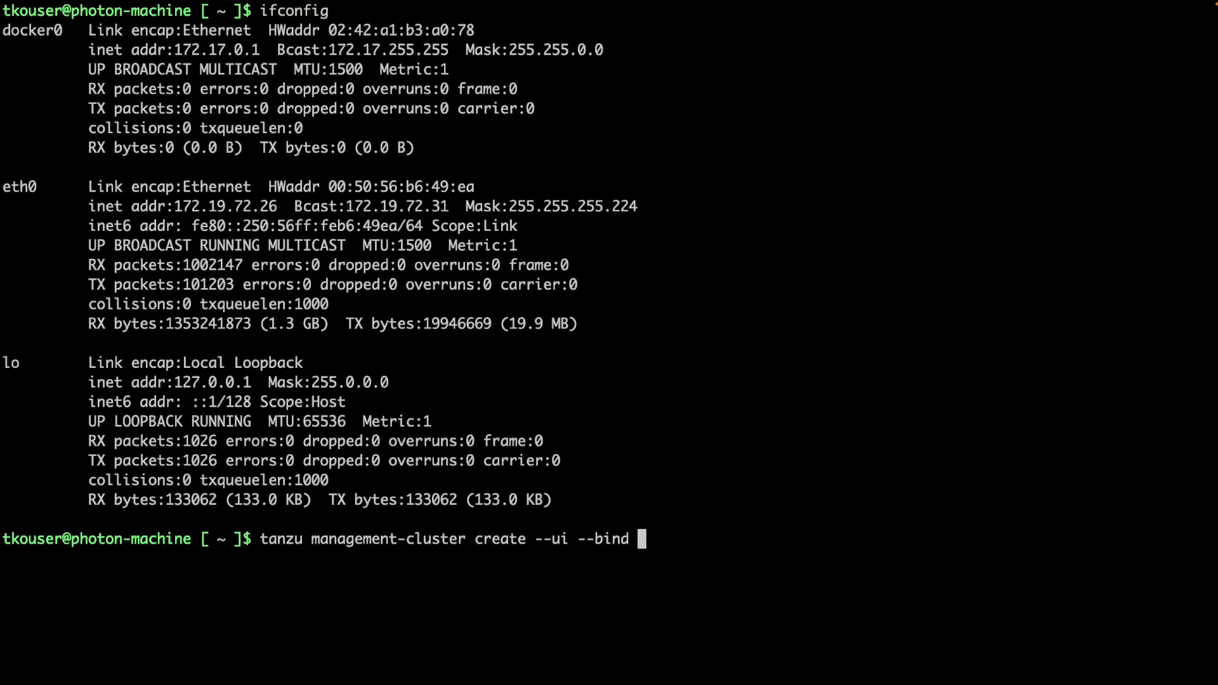
text(172.19.72.)
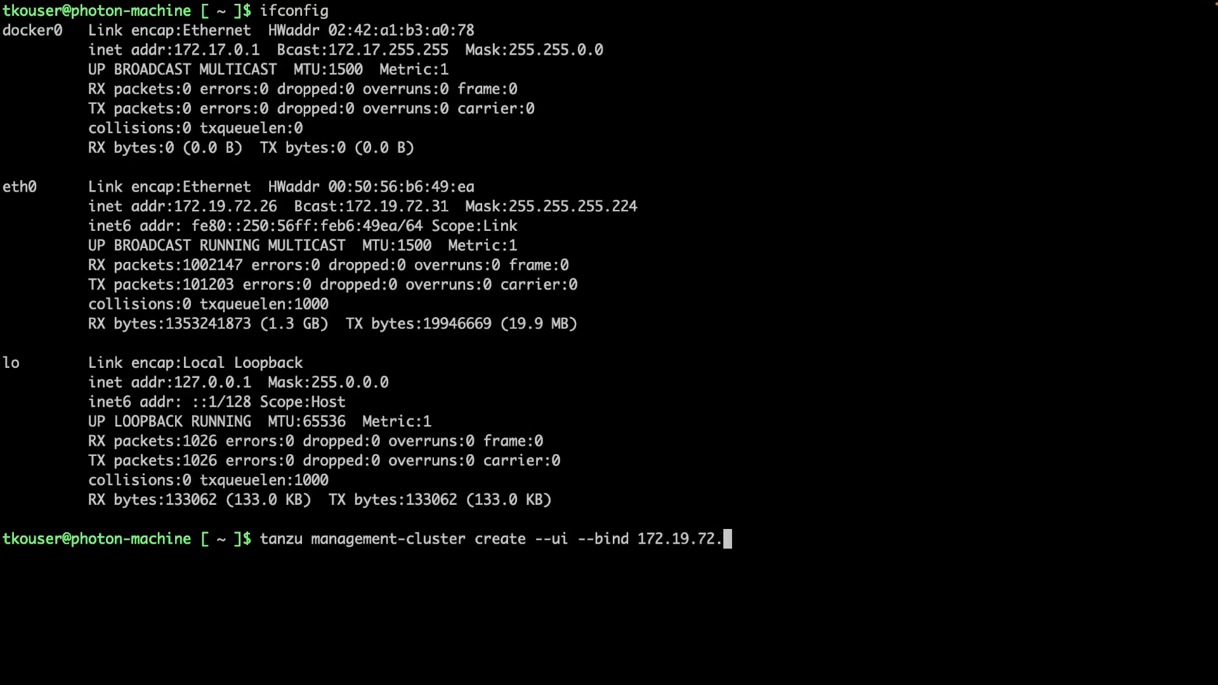
text(26:8000 --bro)
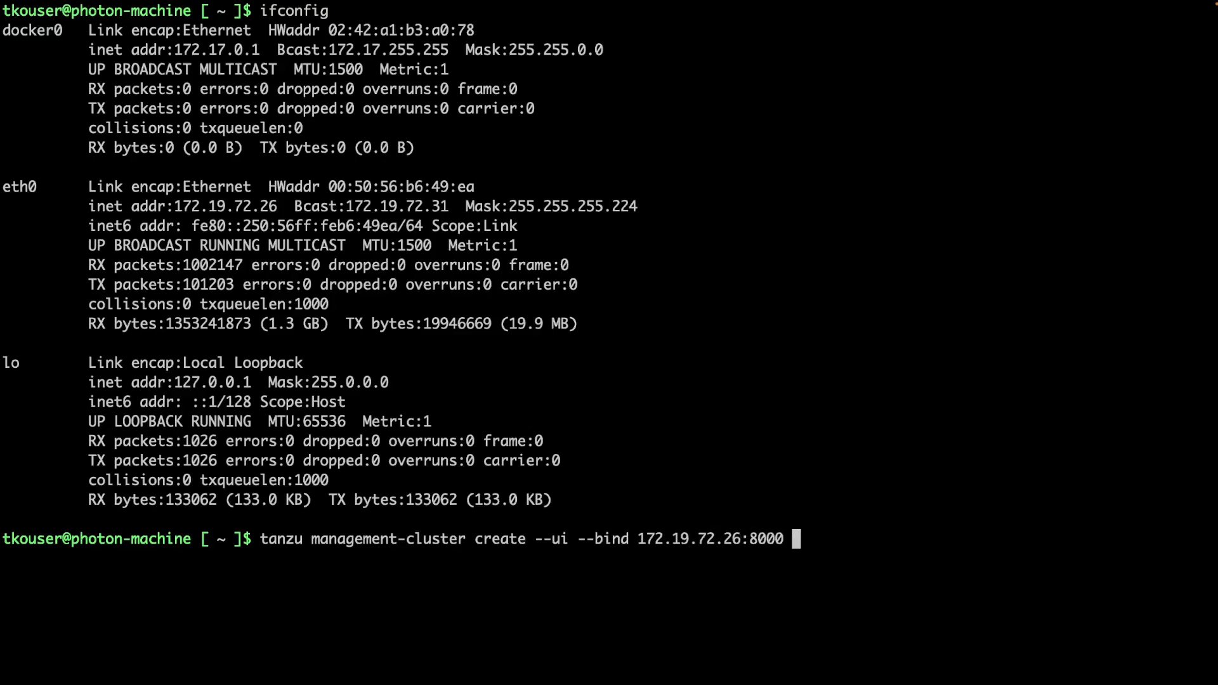
text(wser)
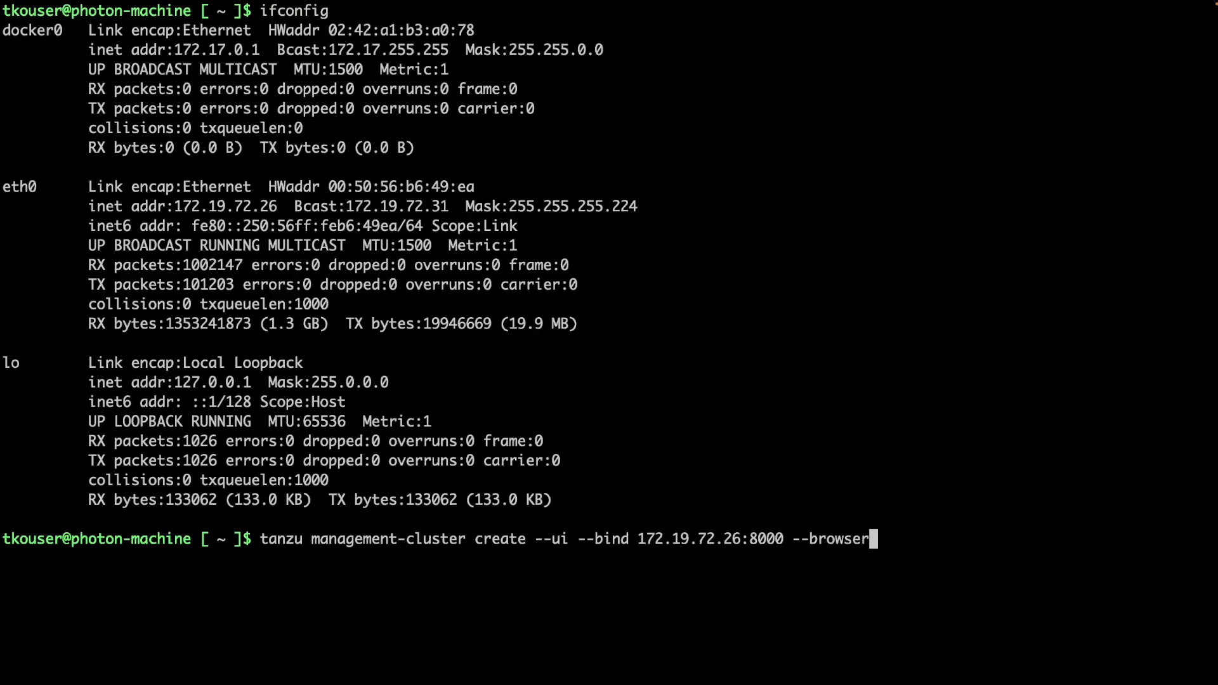
text( none)
key(Return)
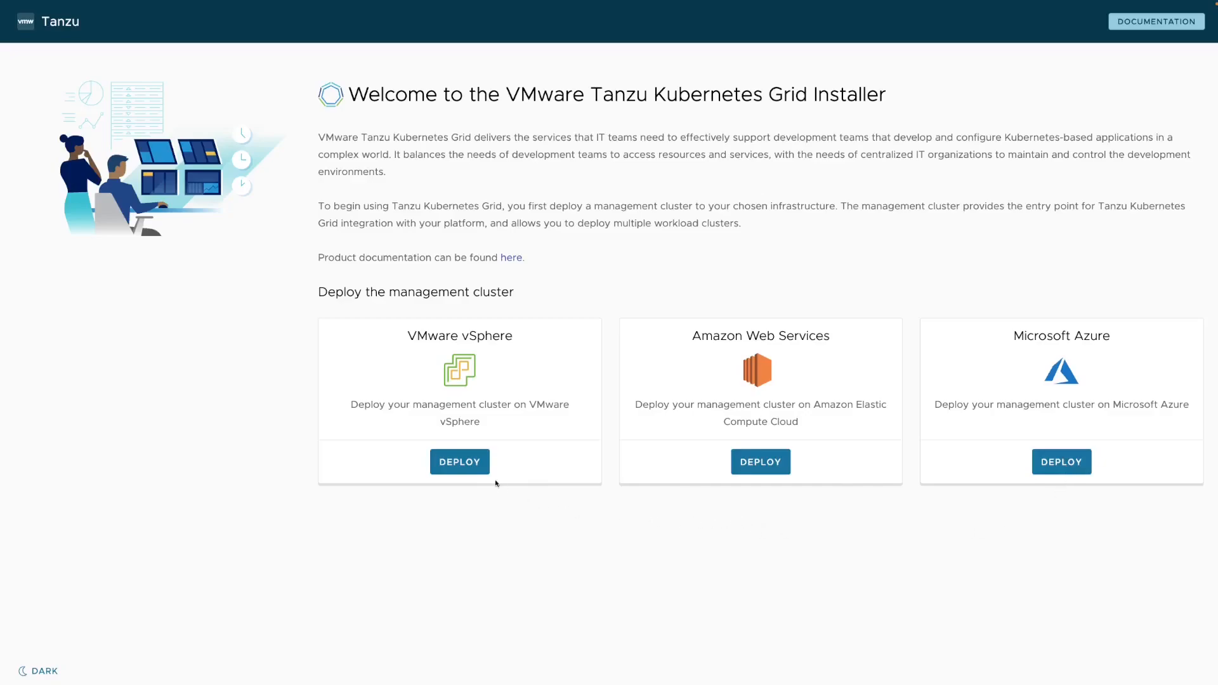
Pick DEPLOY on the VMware vSphere card to begin the management cluster wizard.
click(463, 467)
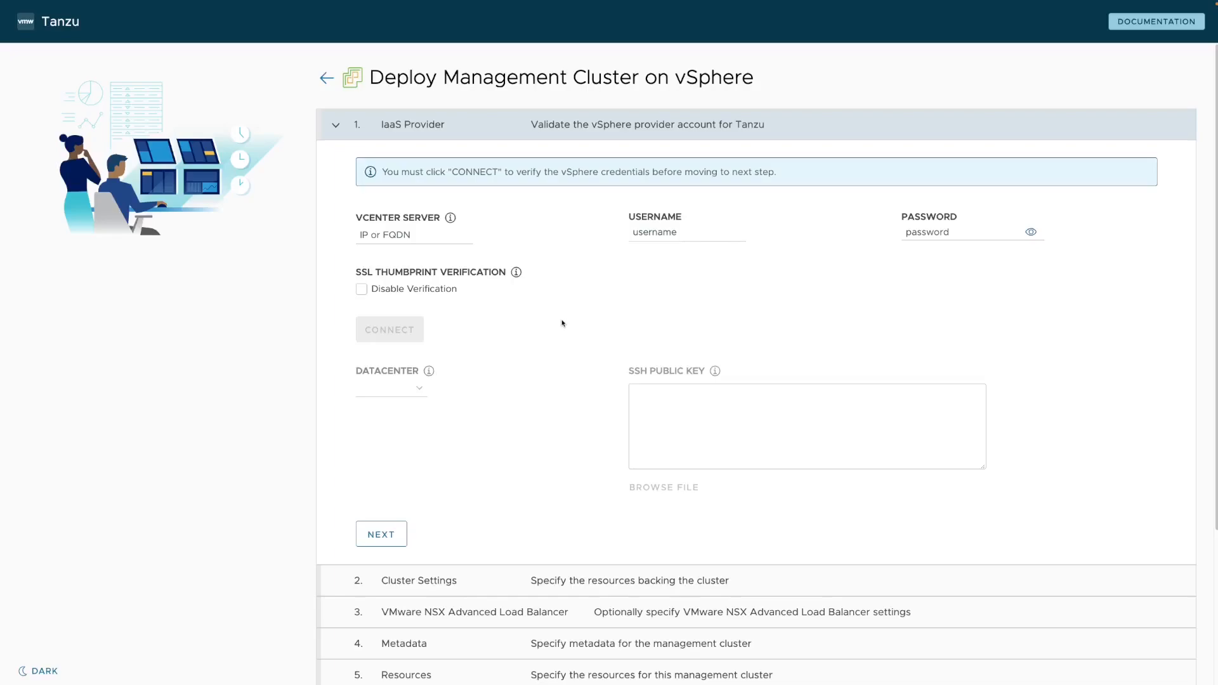
Connect to vCenter 10.220.30.1 using the vsphere.local administrator account and its pasted password.
click(413, 235)
text(10.220.30.1)
key(Tab)
text(admini)
text(strator@)
text(vsphere.loca)
text(l)
click(922, 294)
click(924, 233)
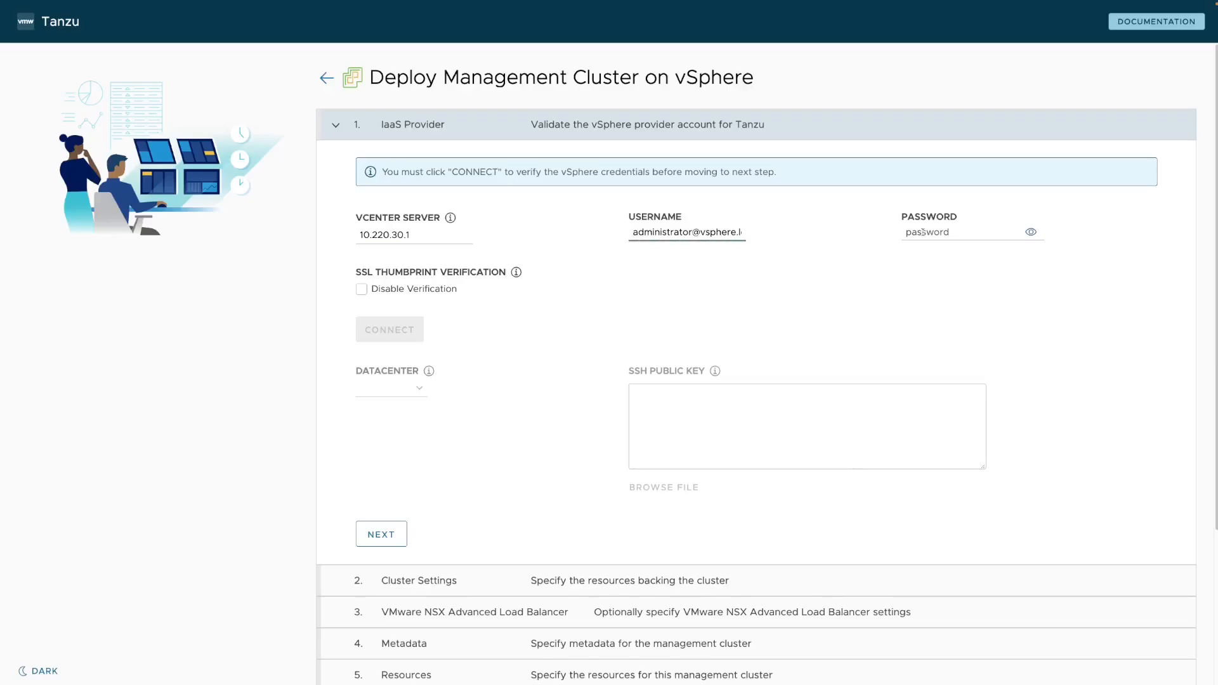
key(ctrl+v)
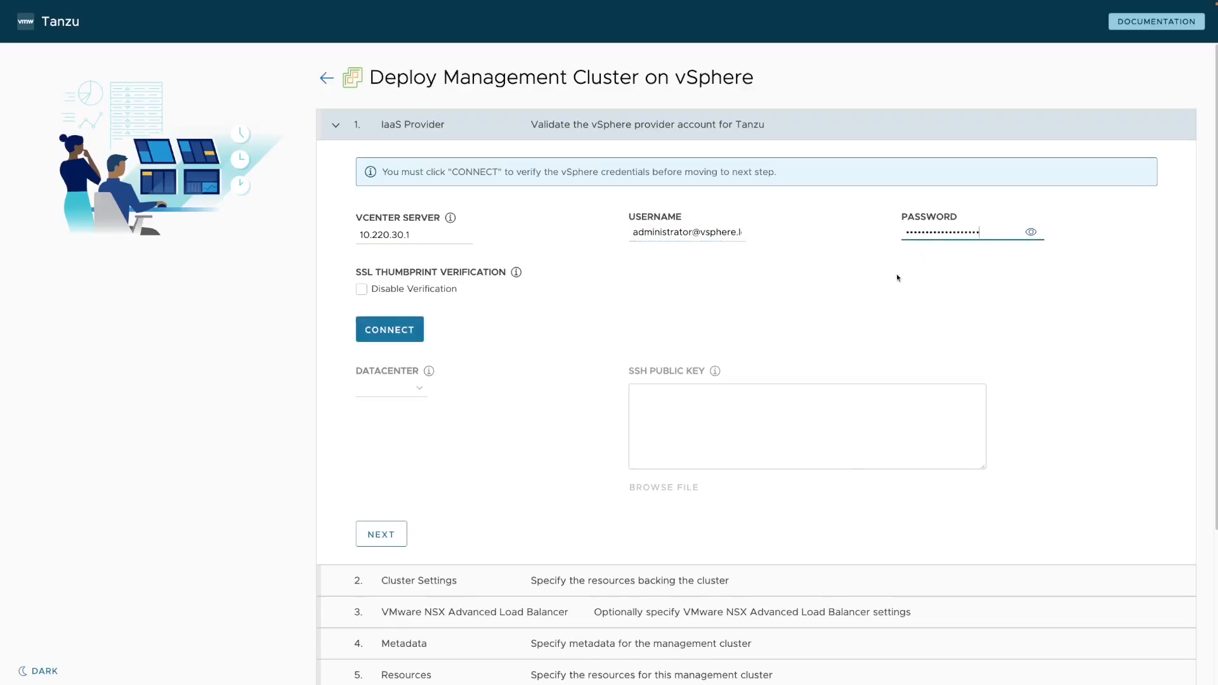
click(393, 335)
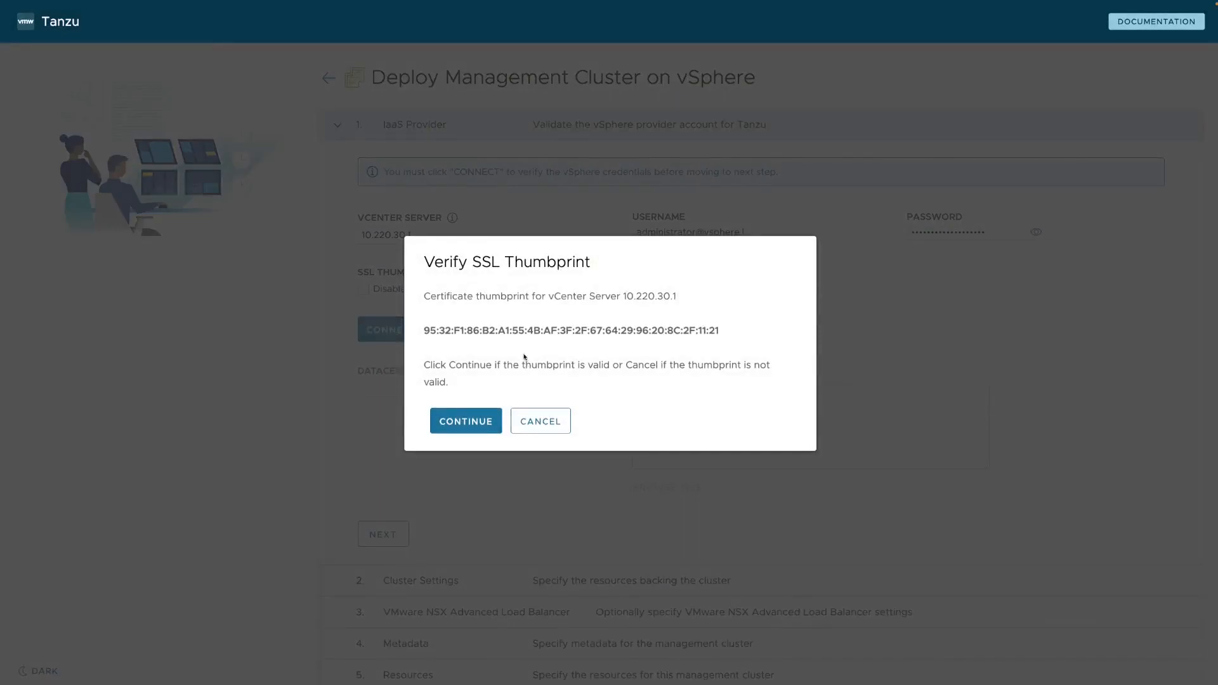
Accept the vCenter SSL thumbprint and choose a standalone TKG management cluster deployment.
click(468, 425)
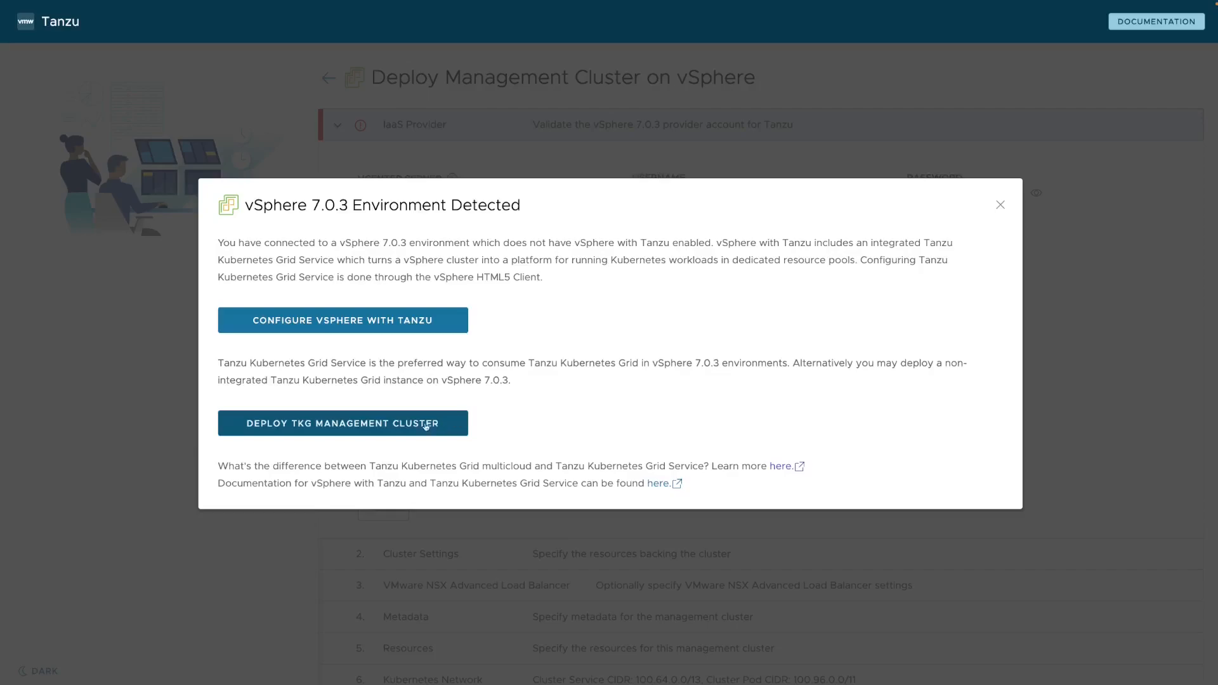
click(389, 429)
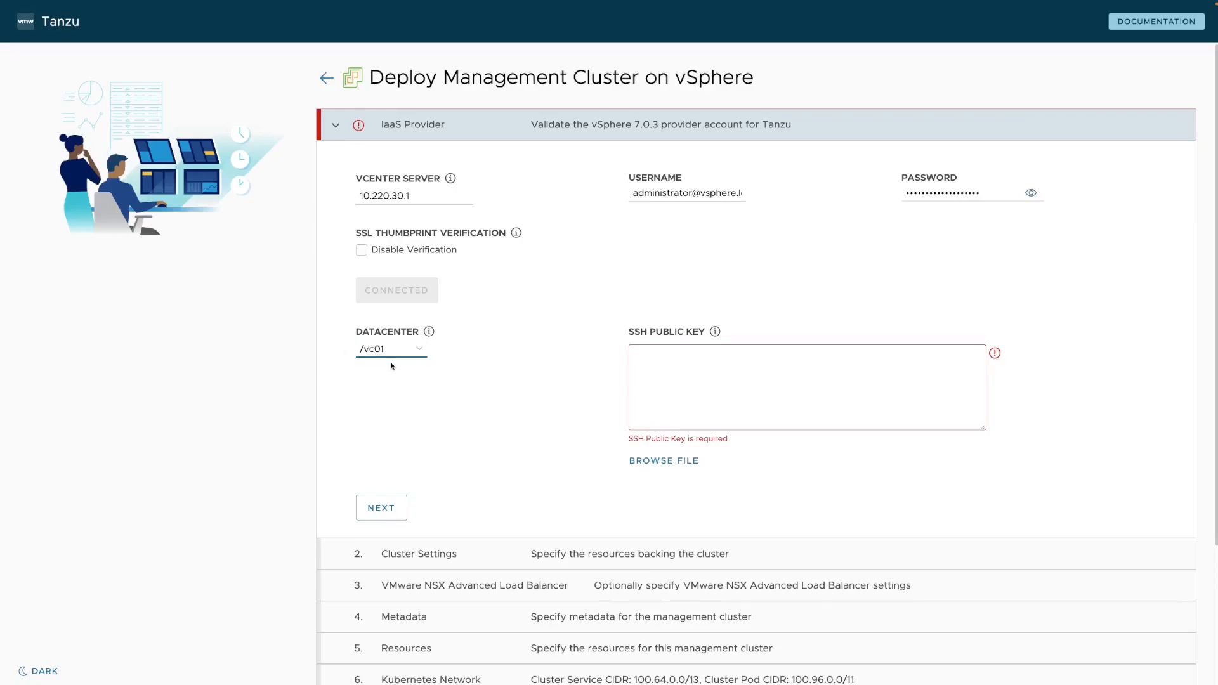
Paste the SSH public key and complete the IaaS Provider step.
click(693, 359)
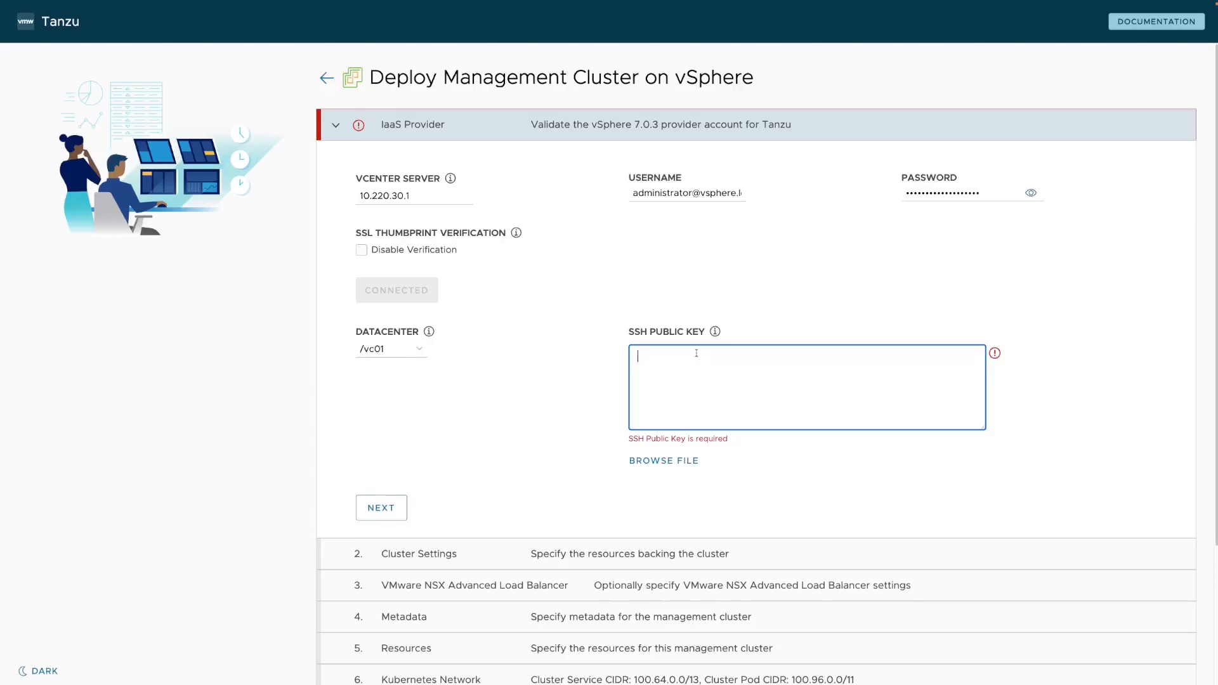
key(ctrl+v)
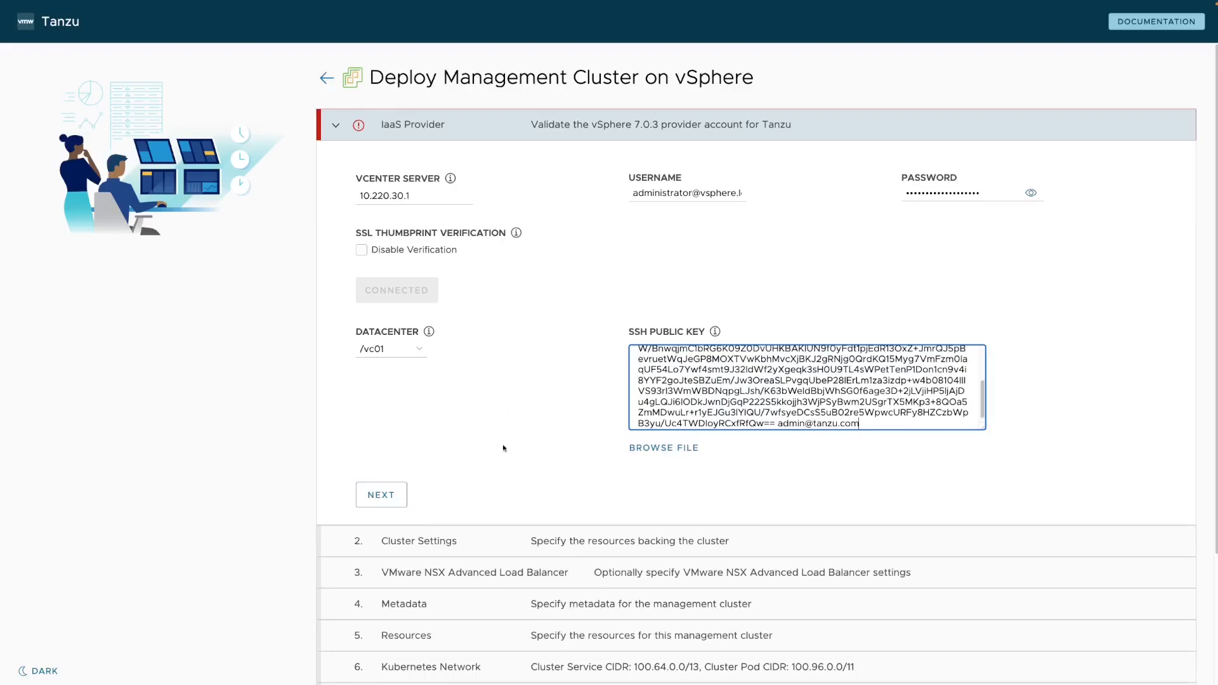
click(380, 498)
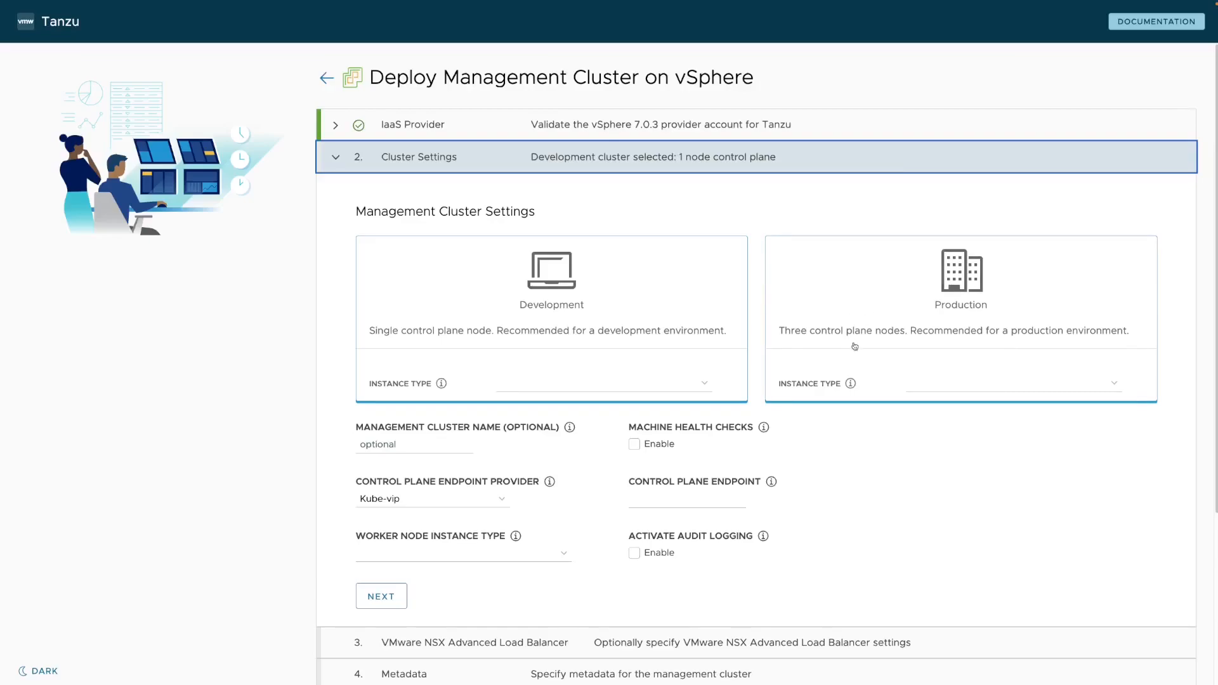
Select the Production plan with extra-large control-plane and worker node instance types.
click(998, 386)
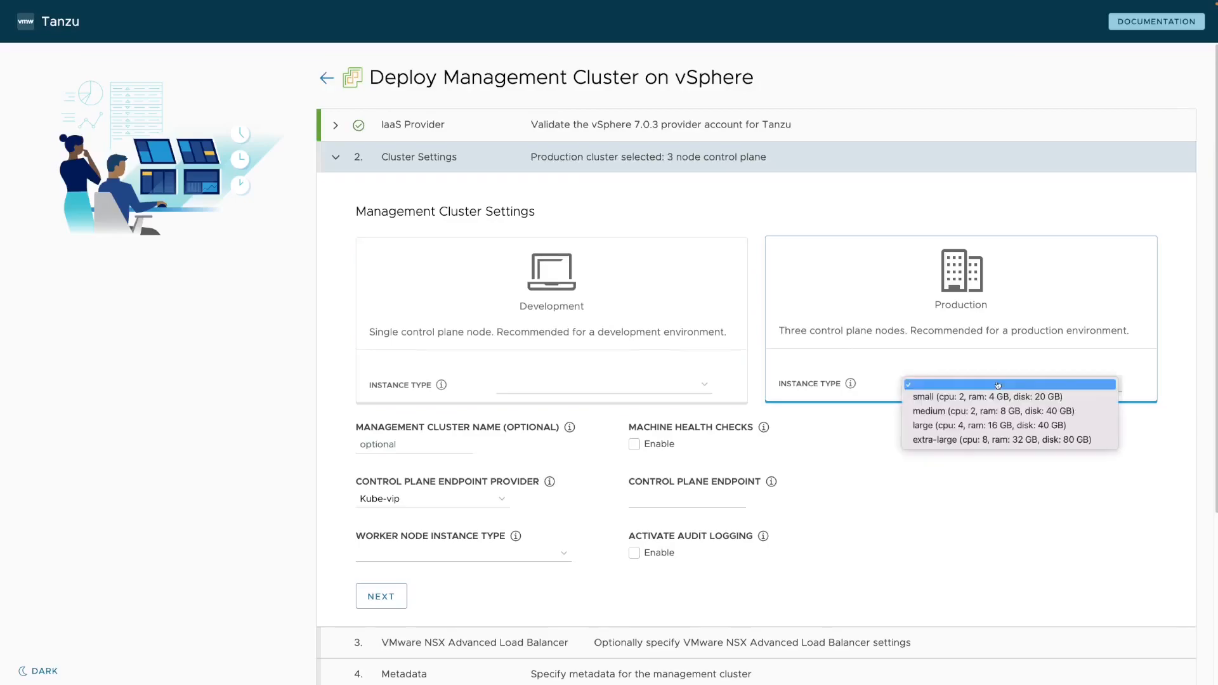
click(952, 442)
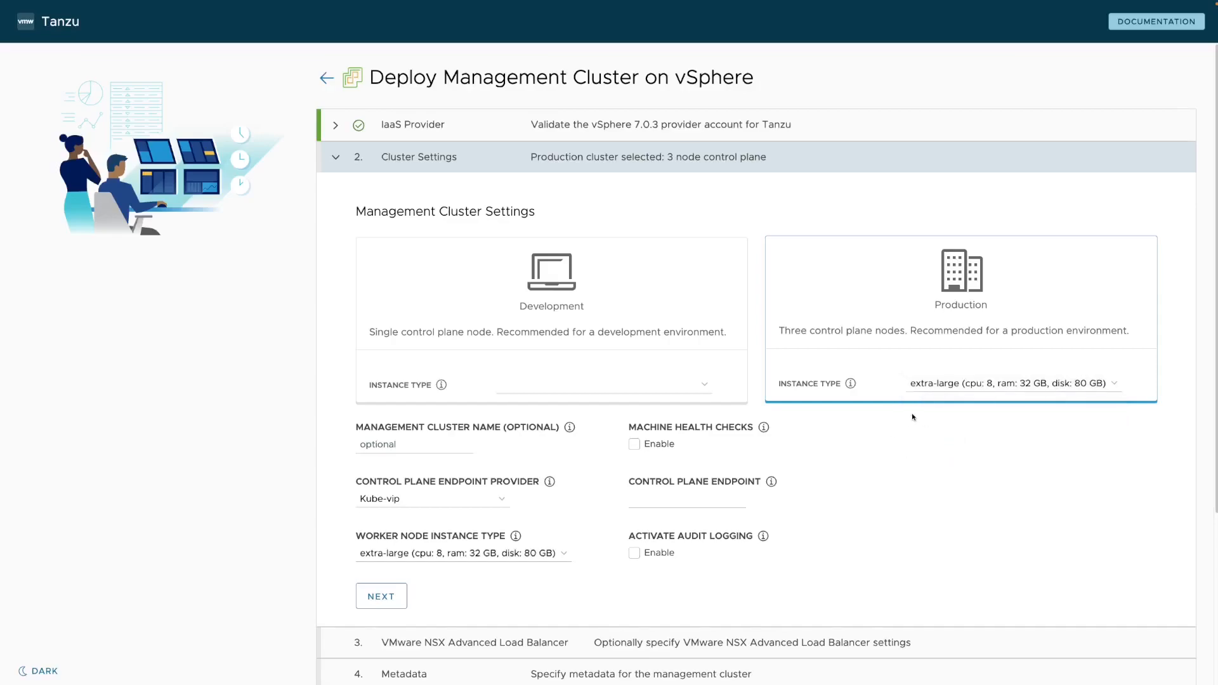
click(406, 555)
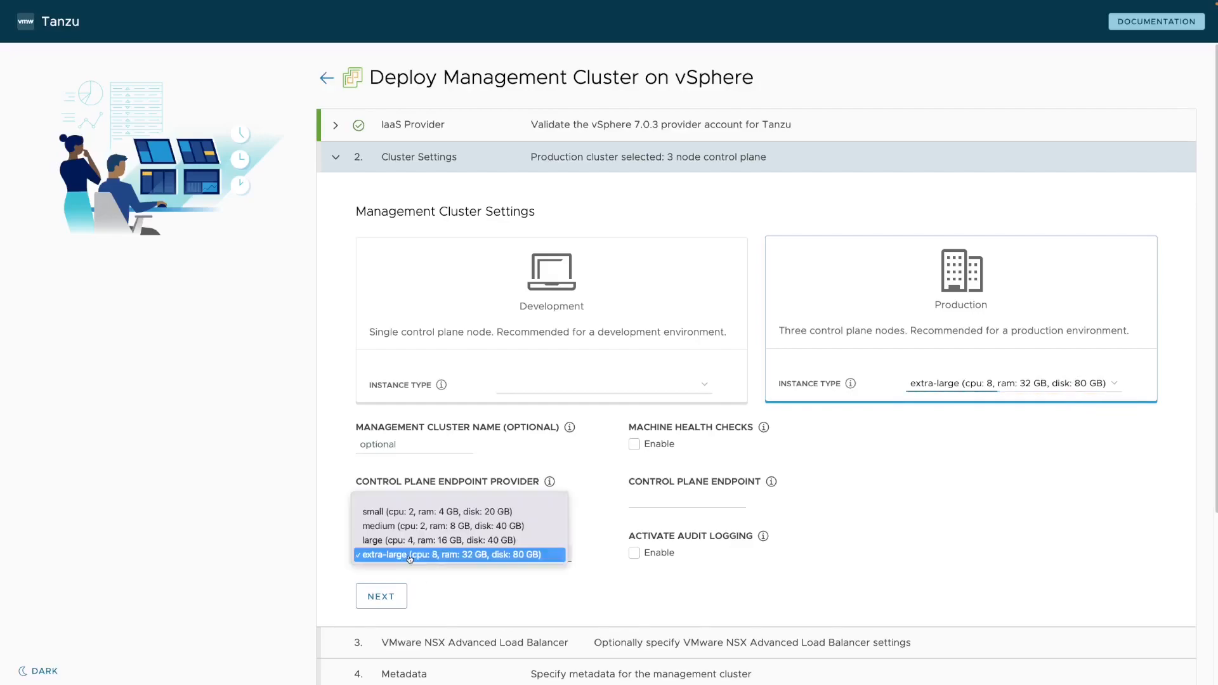
click(262, 559)
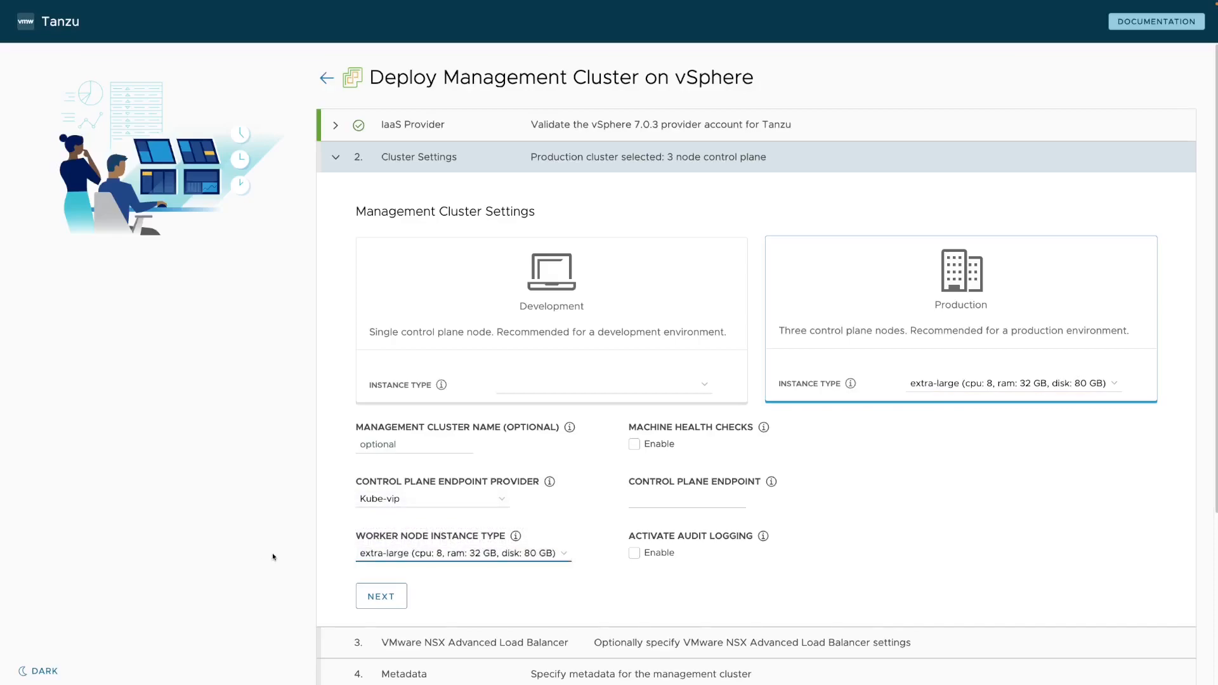
click(421, 446)
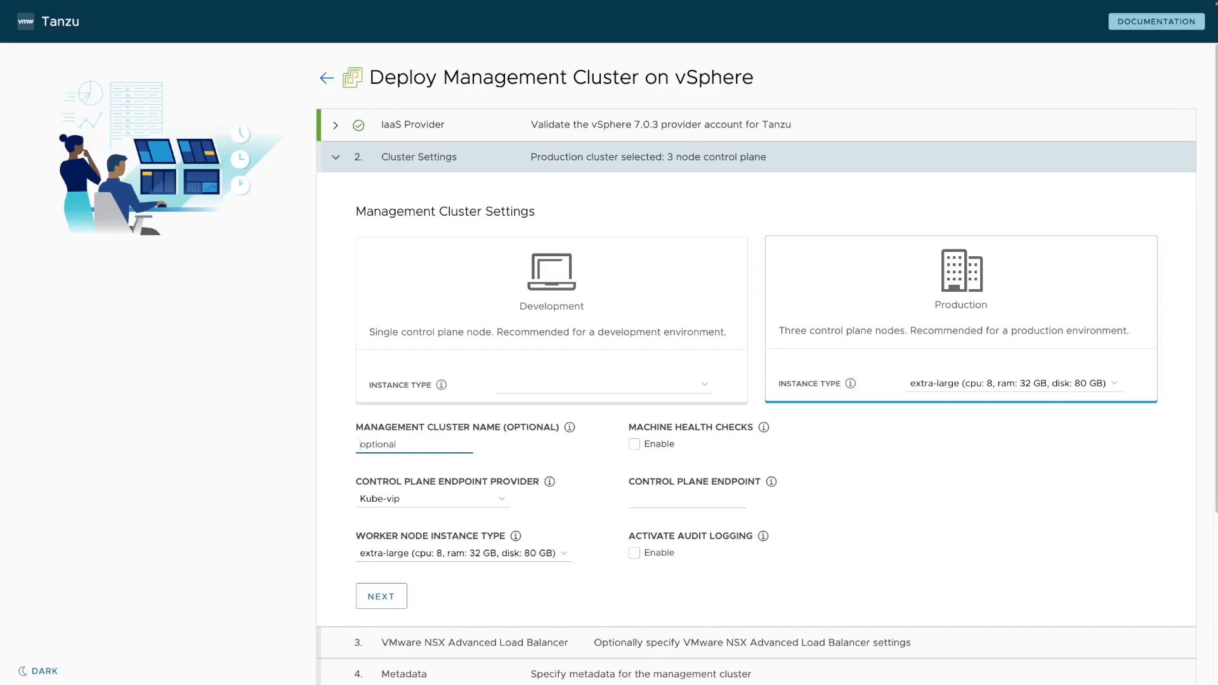
Name the cluster tkg160-mgmt-01, enable health checks and audit logging, use NSX Advanced Load Balancer endpoint.
text(tkg160-mgmt-01)
click(634, 449)
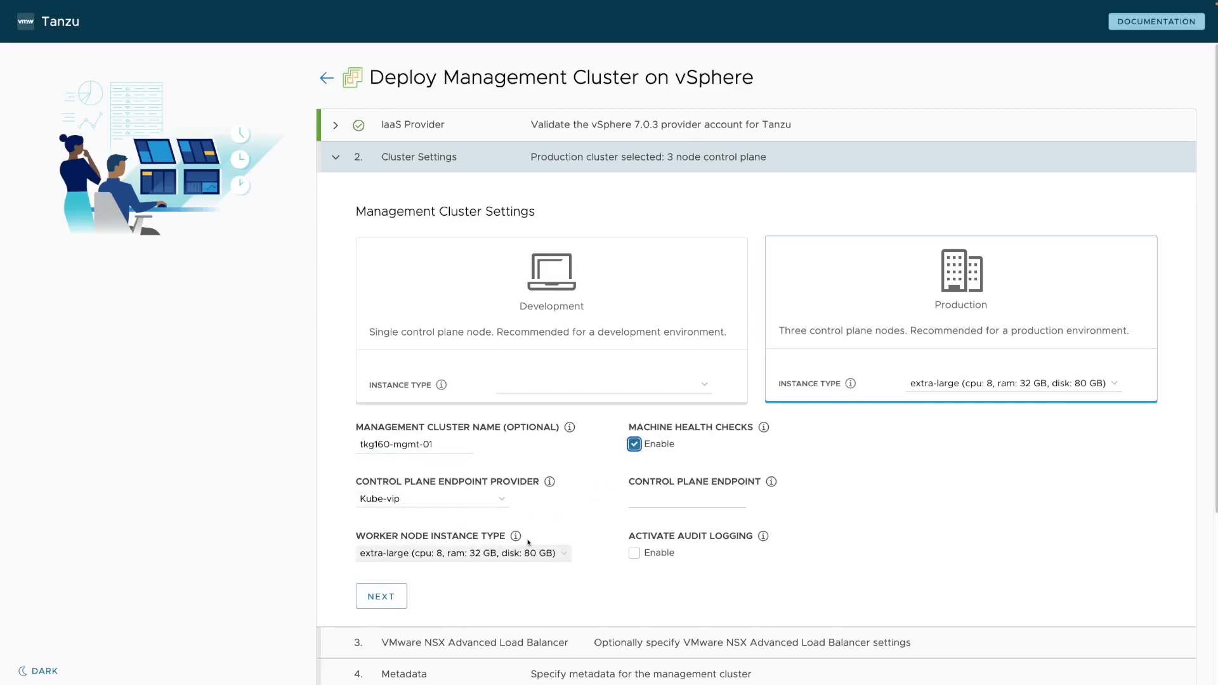
click(633, 557)
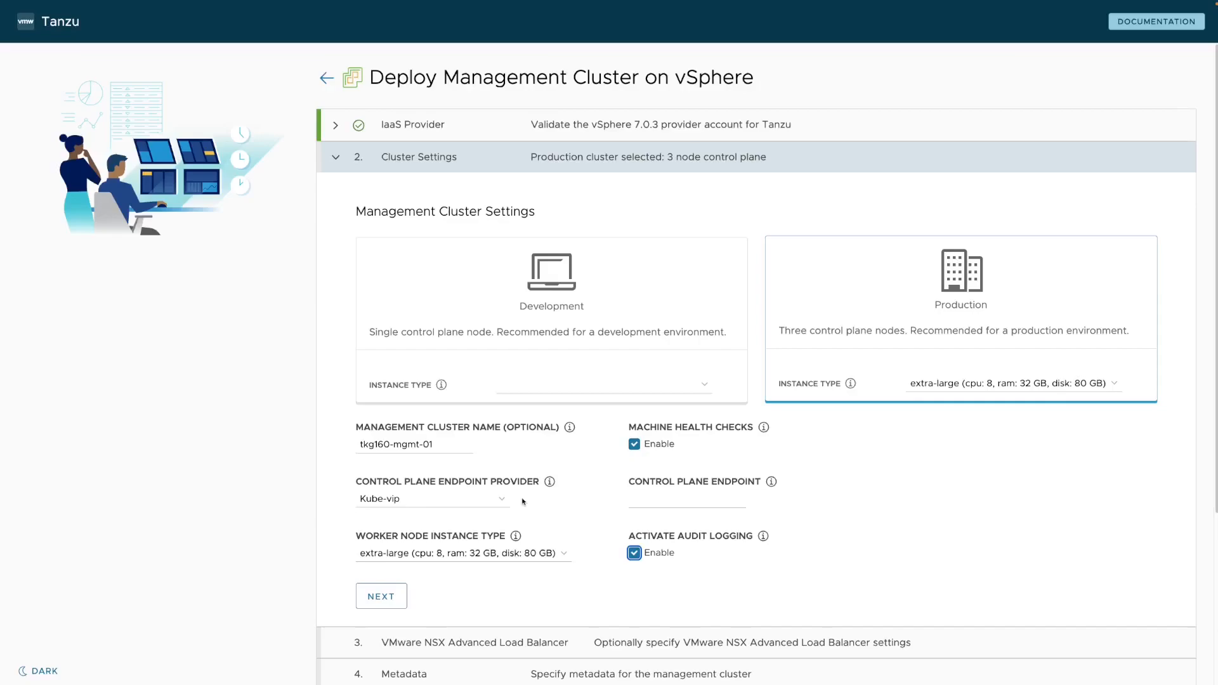
click(493, 501)
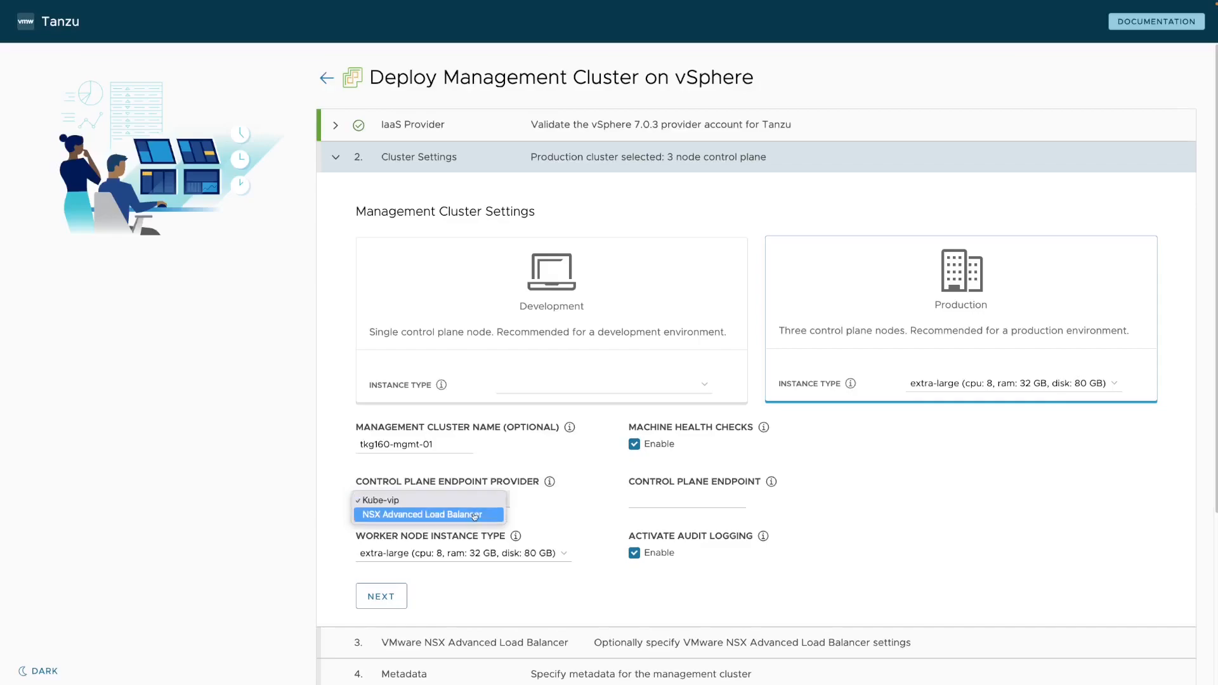
click(500, 515)
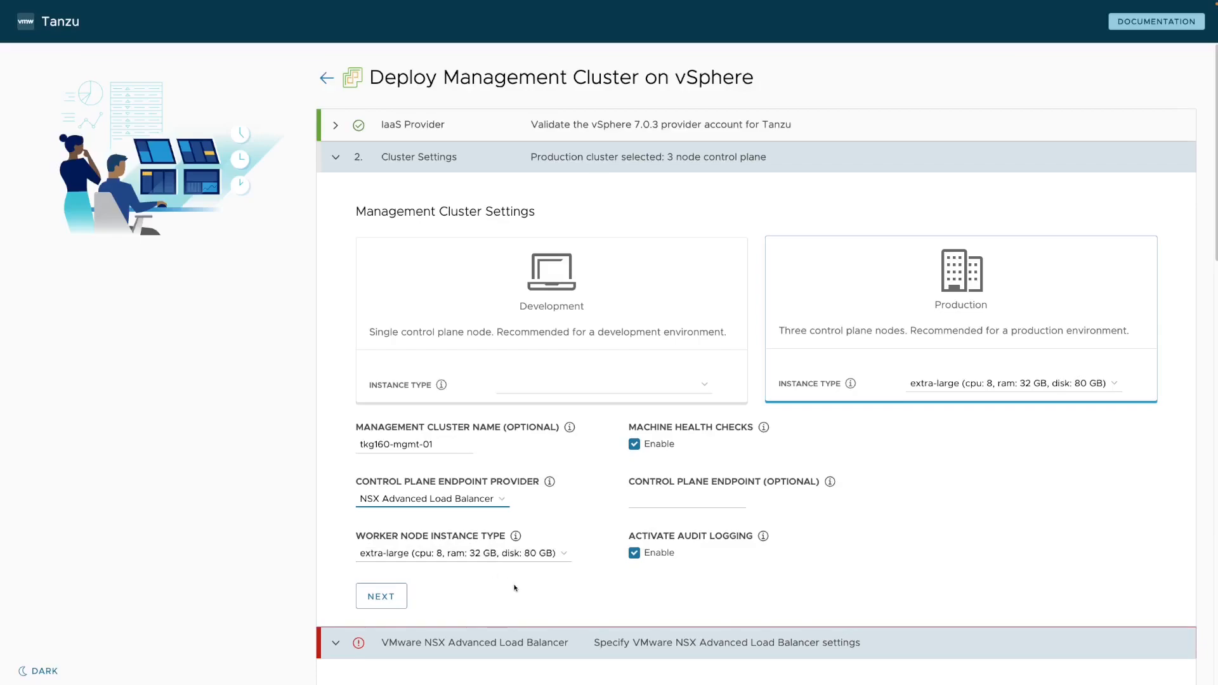
Enter NSX ALB controller host 172.19.71.3, username admin and the pasted password.
click(378, 598)
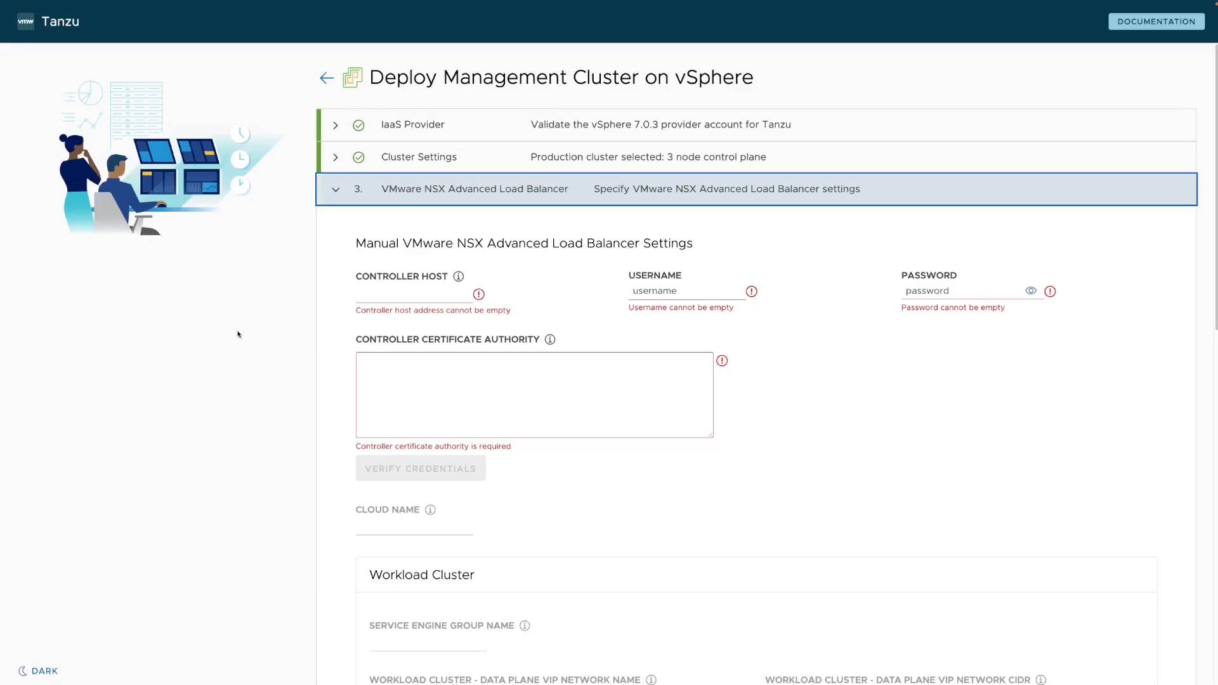
click(389, 294)
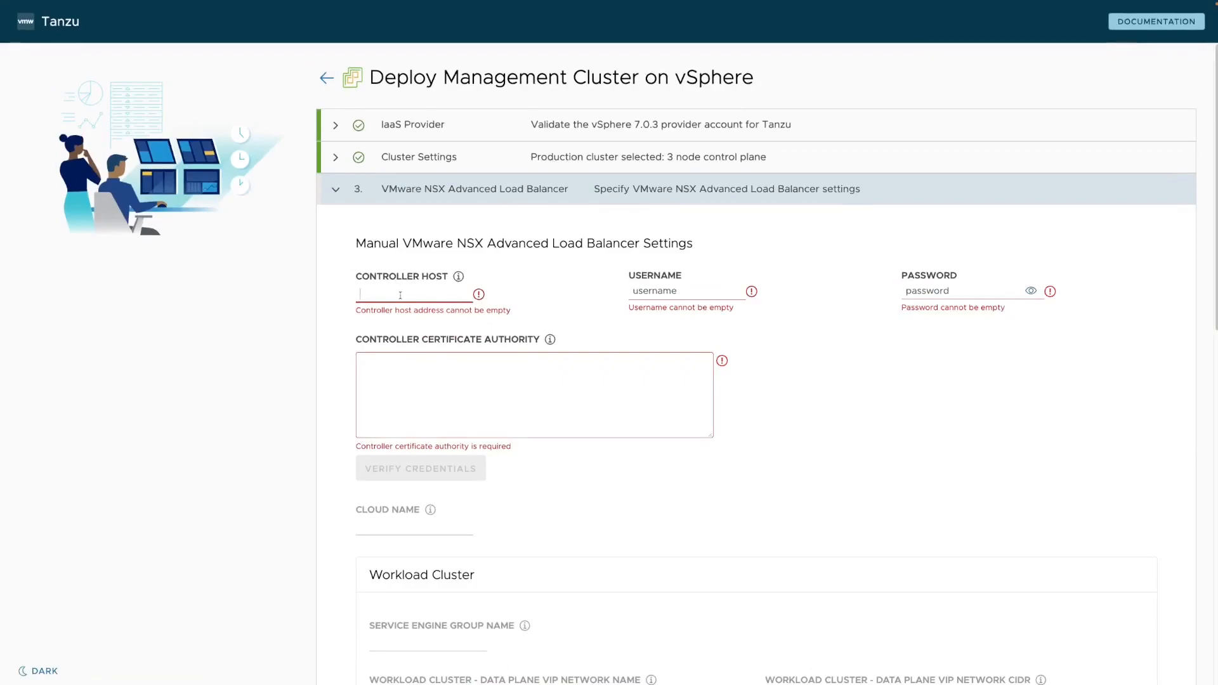
text(172.19.71)
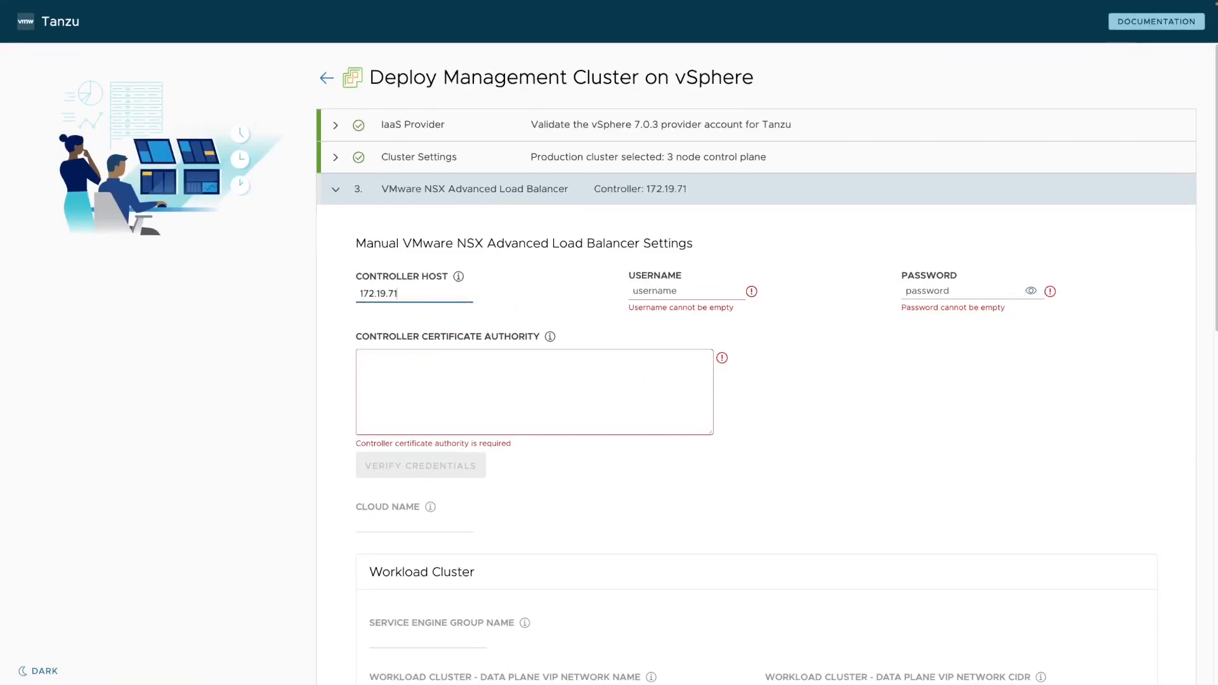
text(.3)
click(720, 299)
text(admin)
key(Tab)
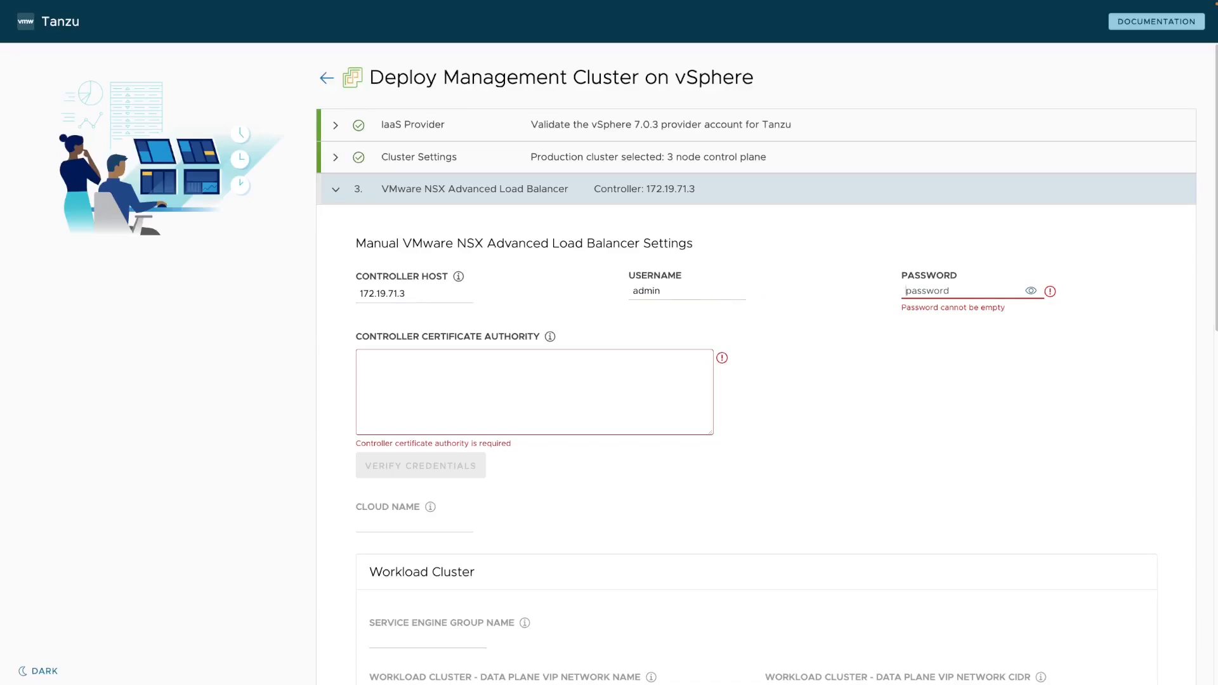
key(ctrl+v)
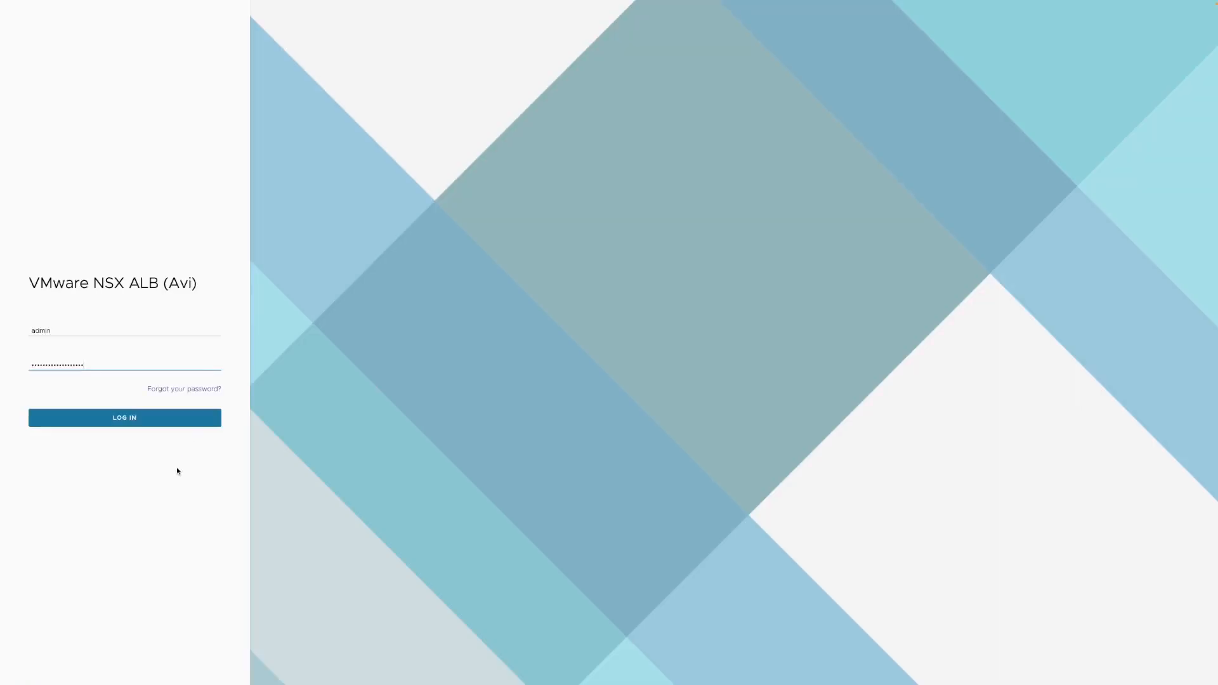
Log in to NSX ALB, export nsx-alb-cert under Security > SSL/TLS Certificates, and copy its certificate.
click(114, 421)
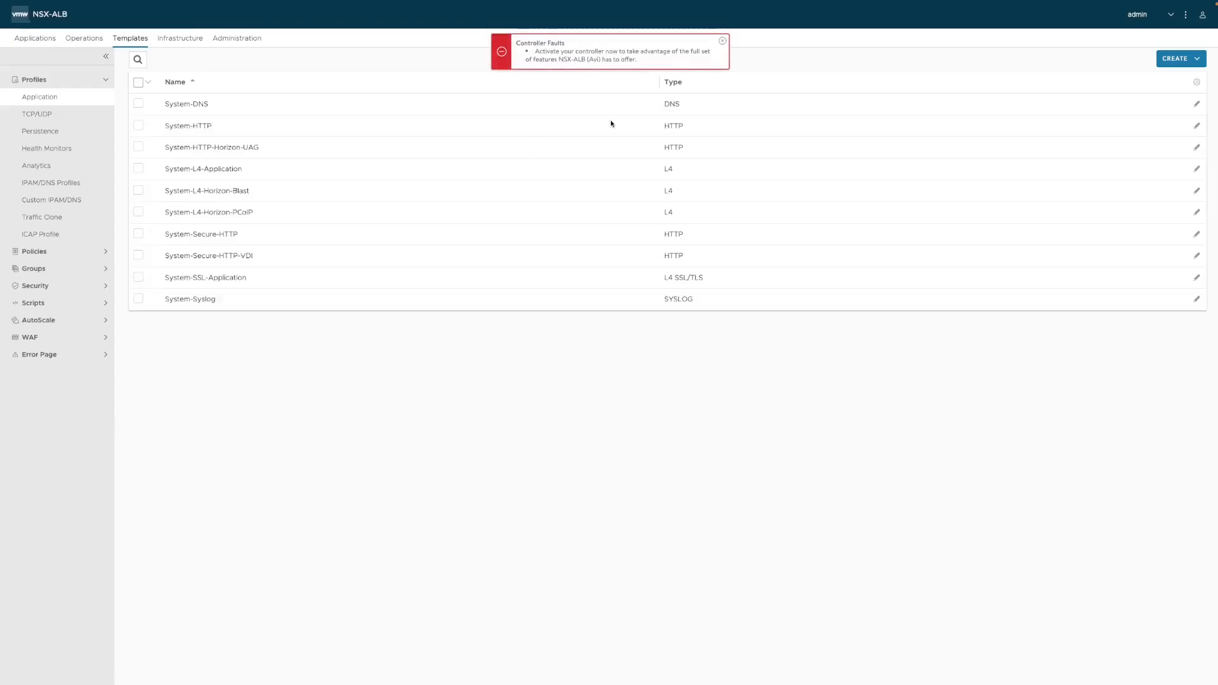
click(722, 40)
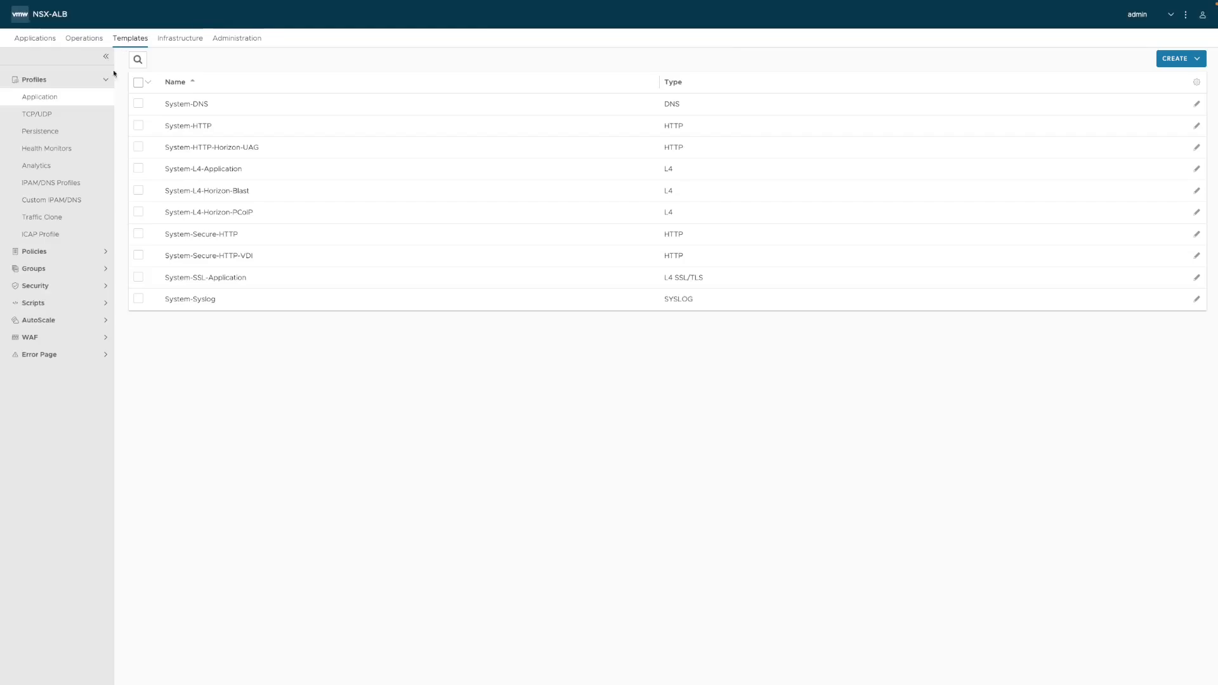
click(43, 286)
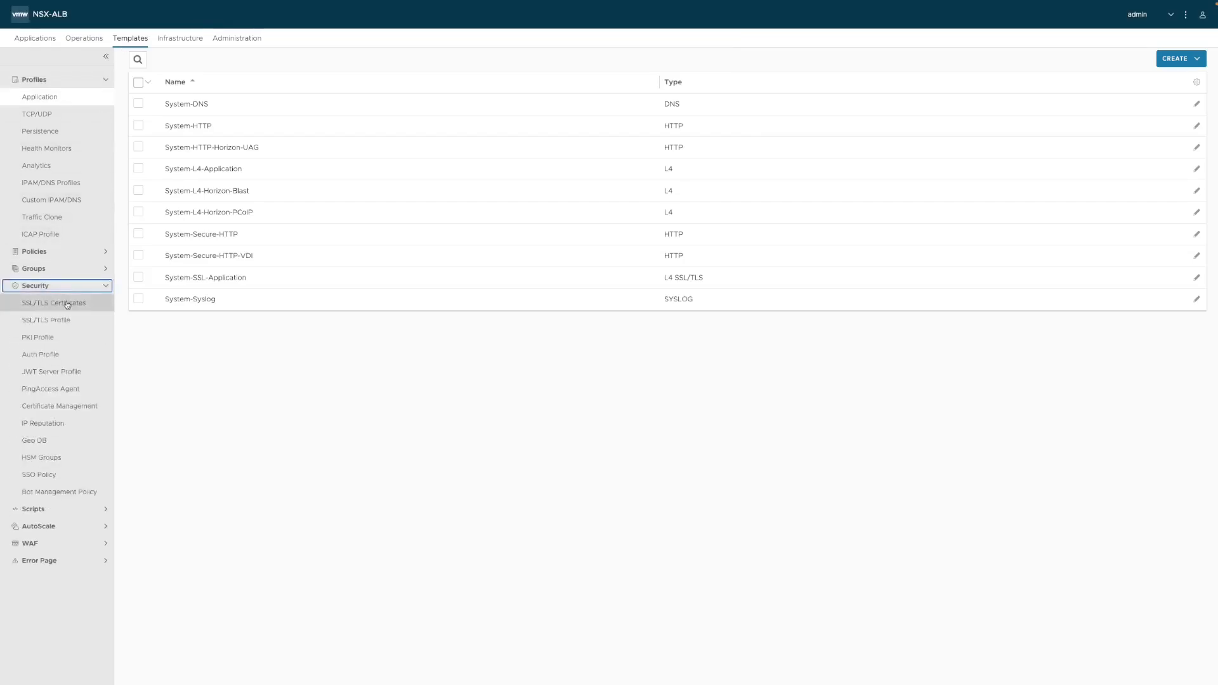
click(67, 304)
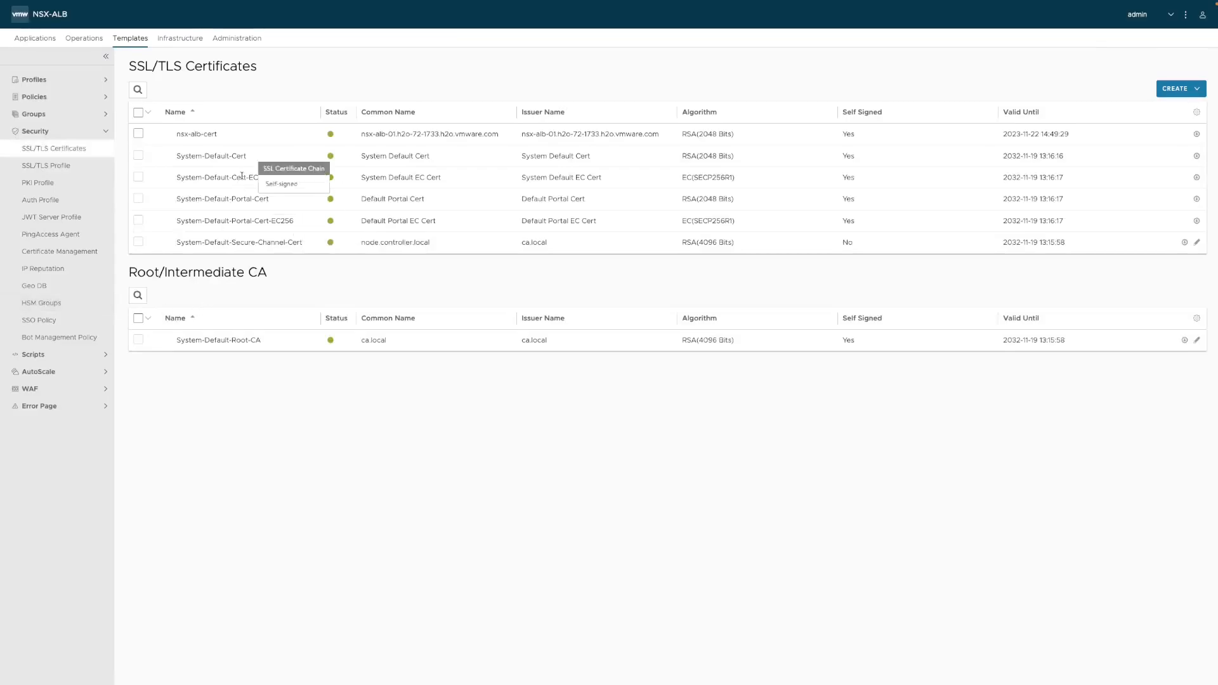
mouse_move(184, 134)
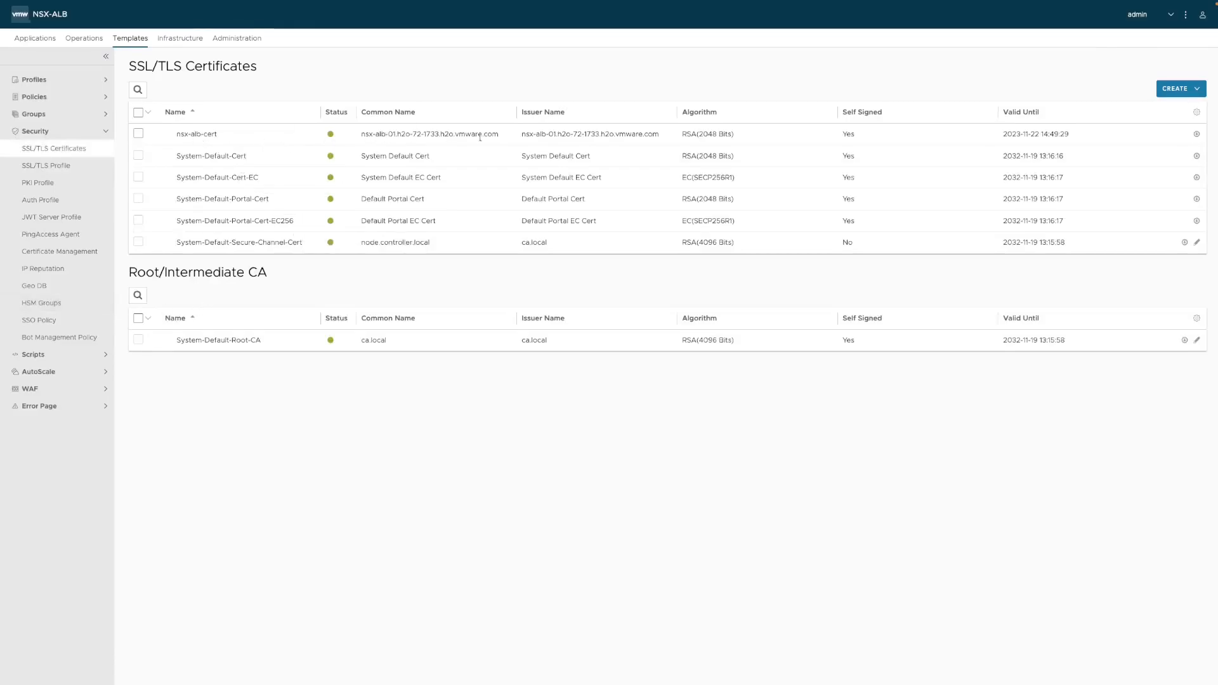
click(1197, 137)
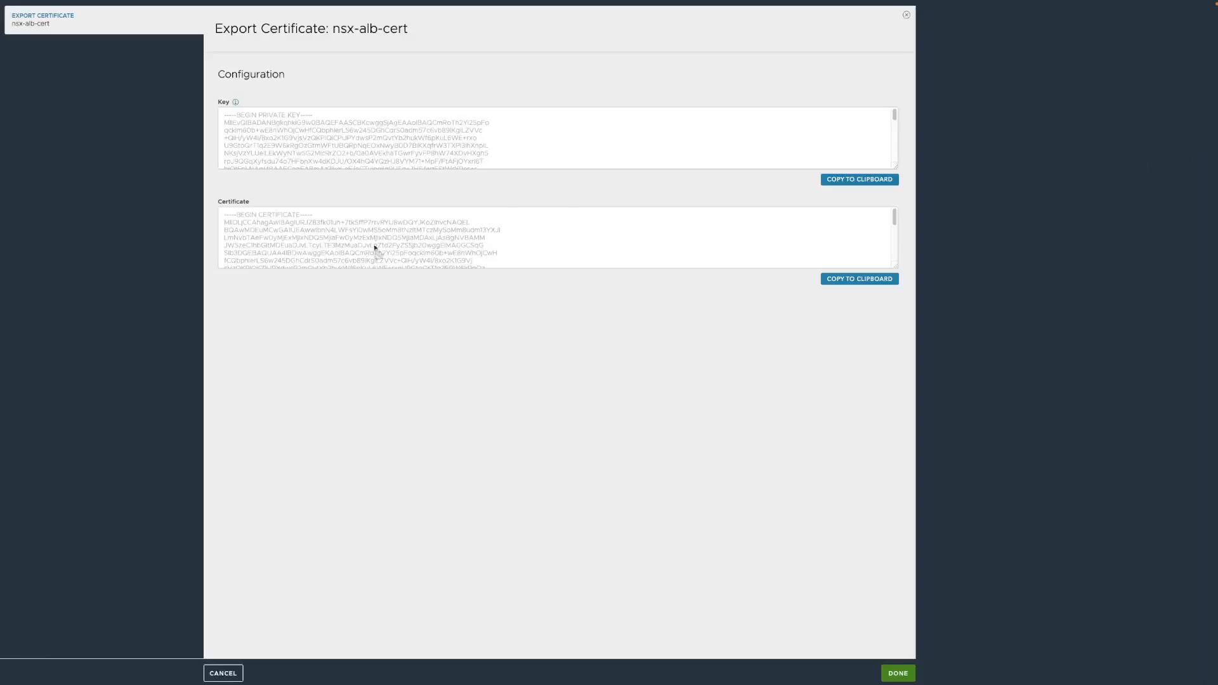
click(869, 282)
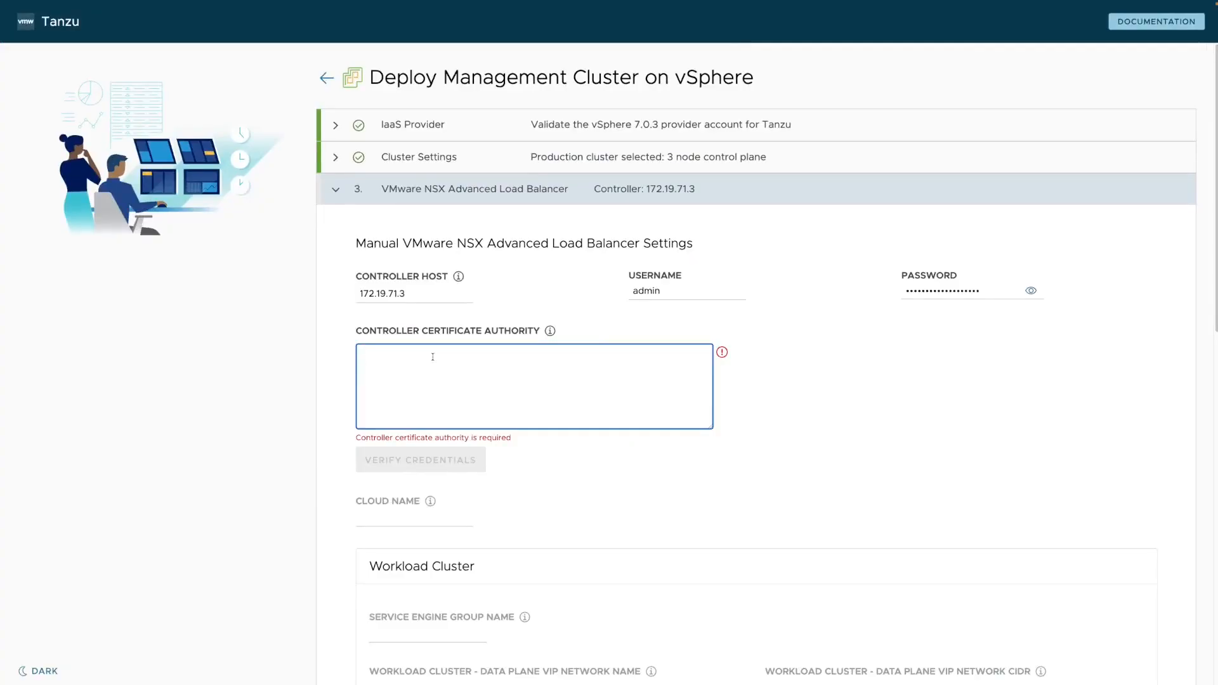
Paste nsx-alb-cert as the Controller Certificate Authority and verify the load balancer credentials.
key(ctrl+v)
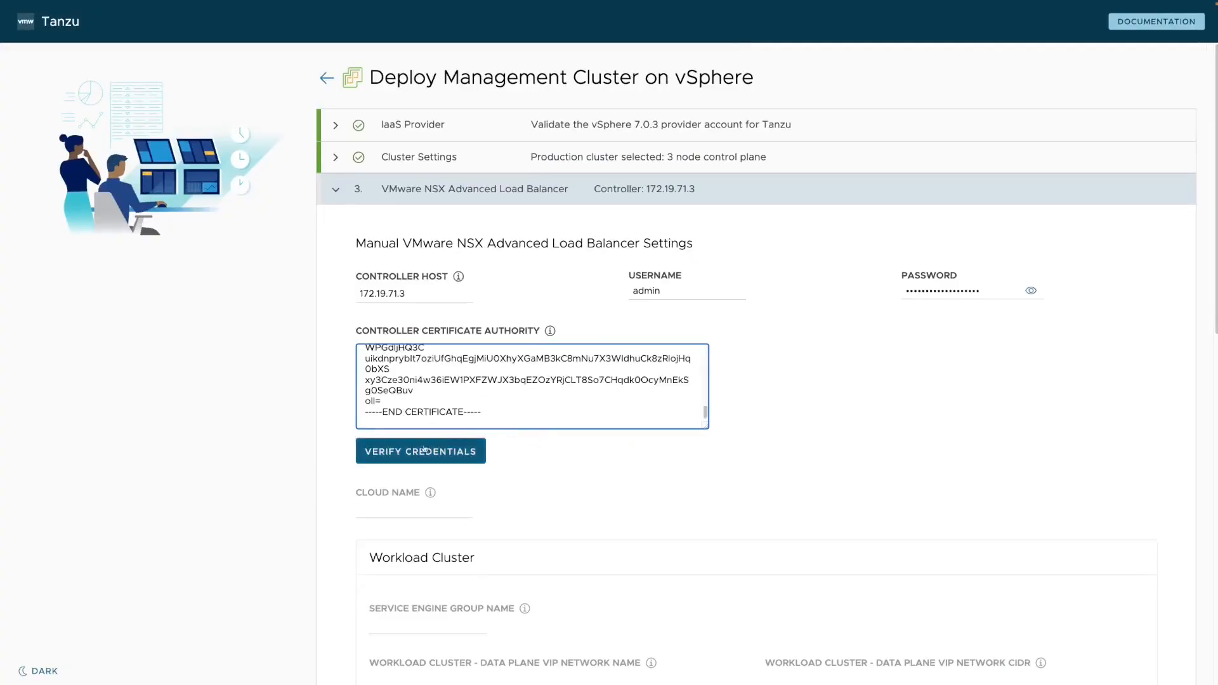
click(404, 454)
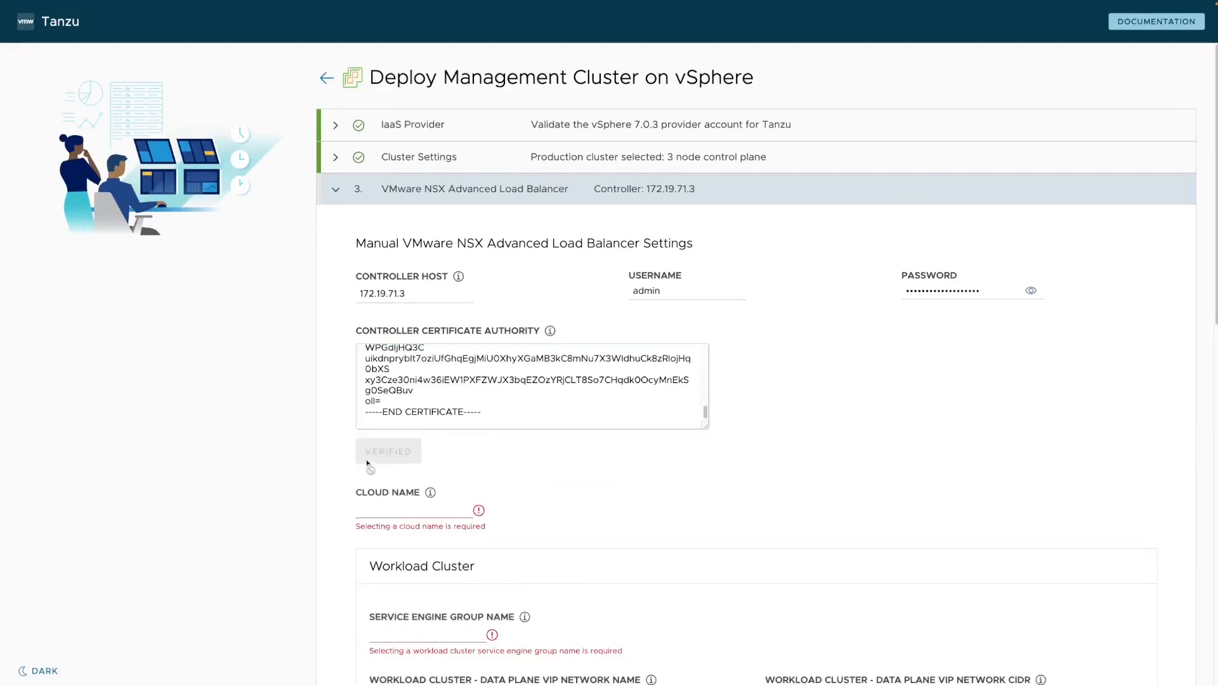
scroll(609, 465, down, 1)
scroll(610, 465, down, 3)
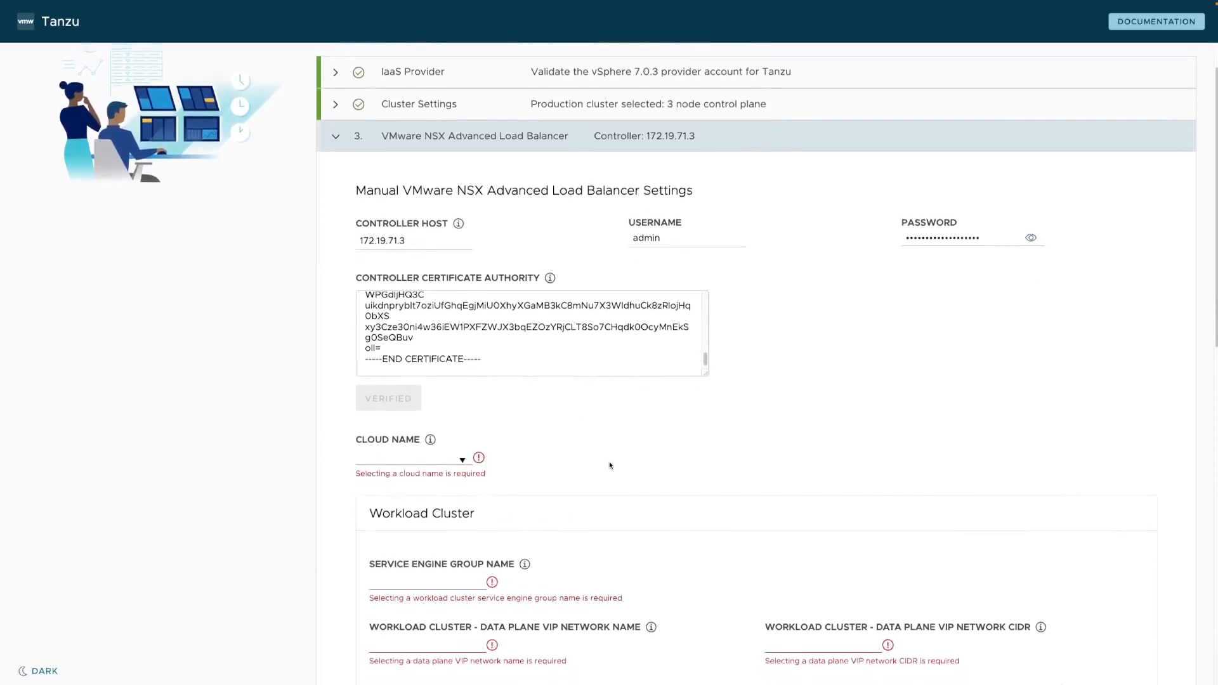
scroll(609, 465, down, 2)
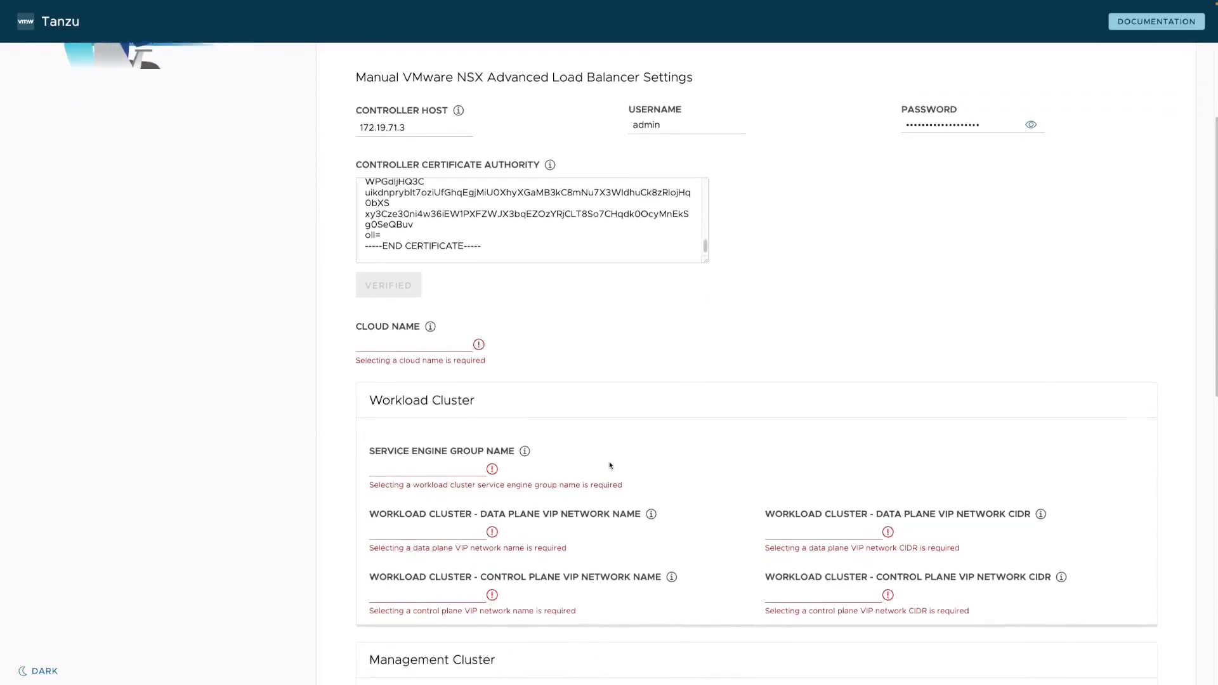
scroll(590, 324, down, 2)
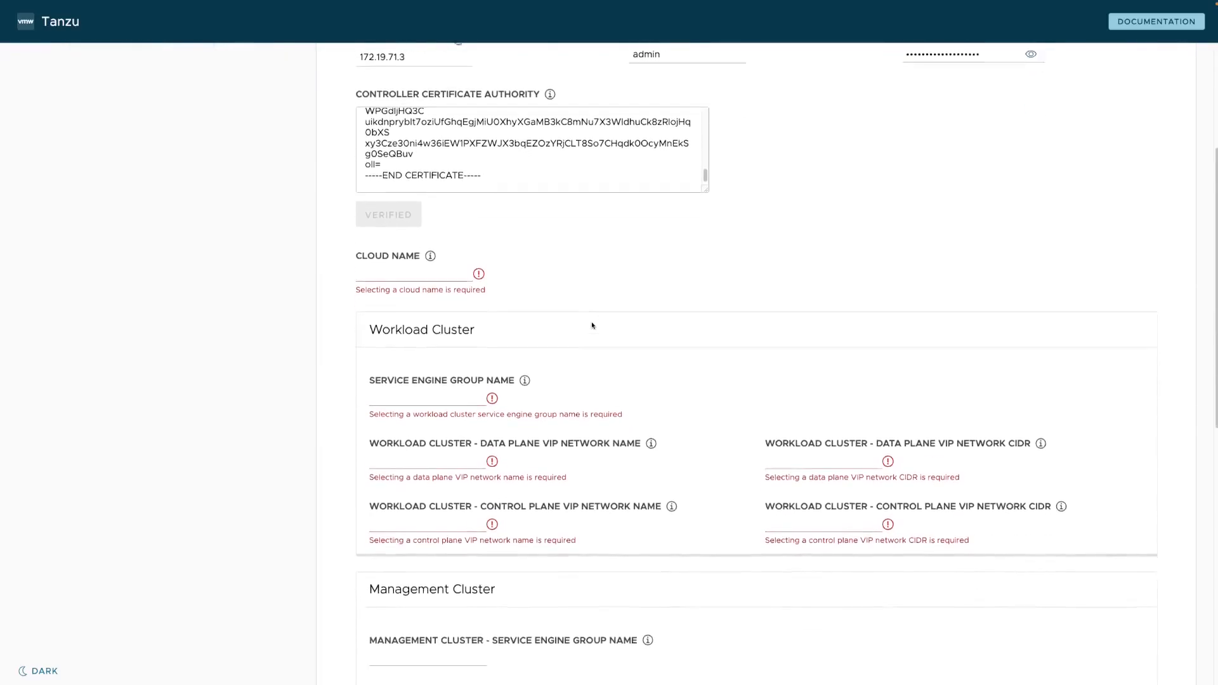
scroll(657, 305, down, 4)
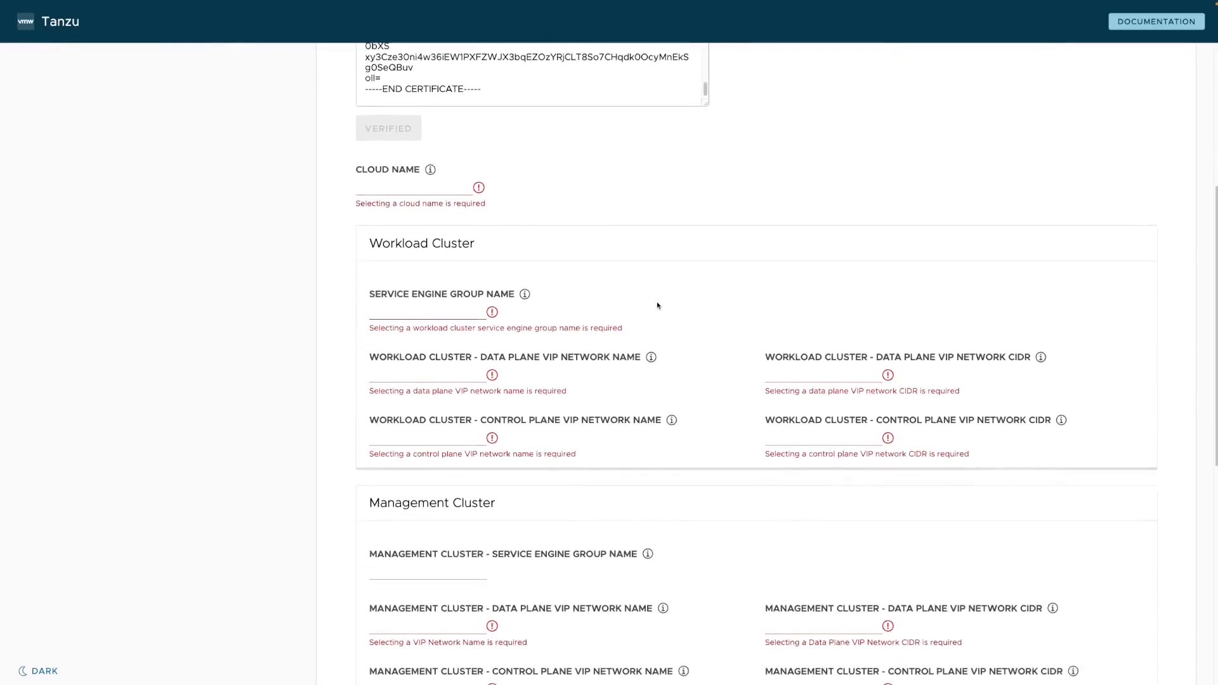
scroll(657, 306, down, 2)
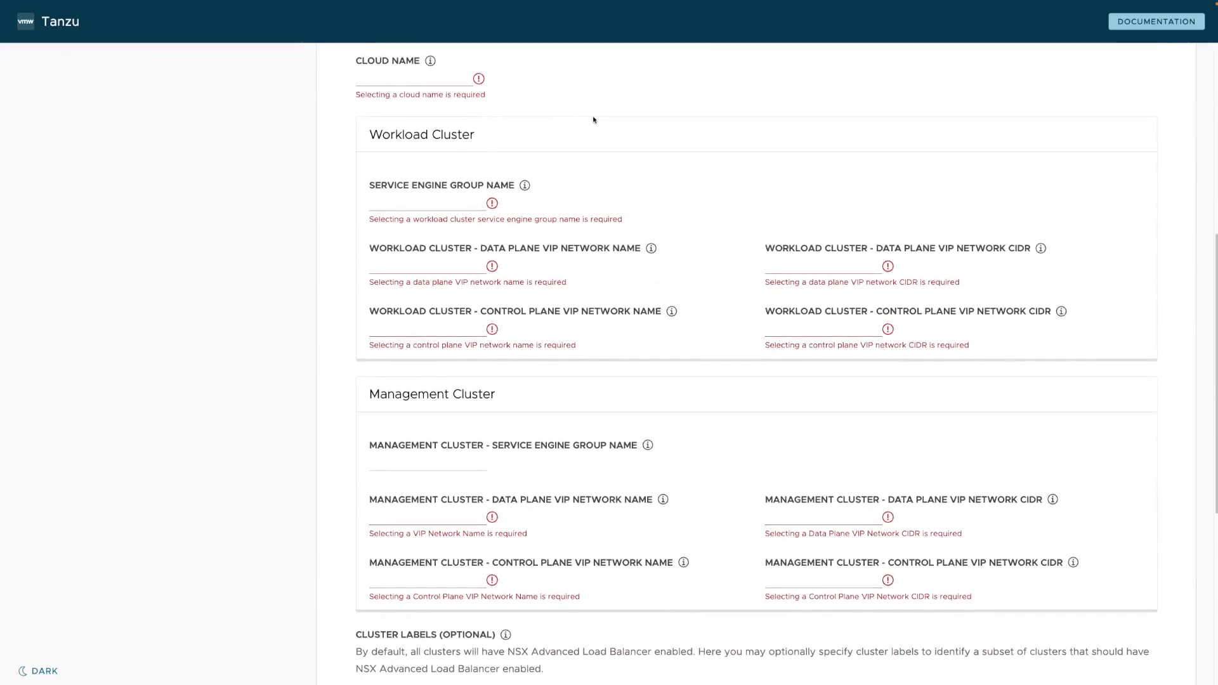
Select tanzu-nsx as the cloud and tkg-wld-seg as the workload service engine group.
click(463, 82)
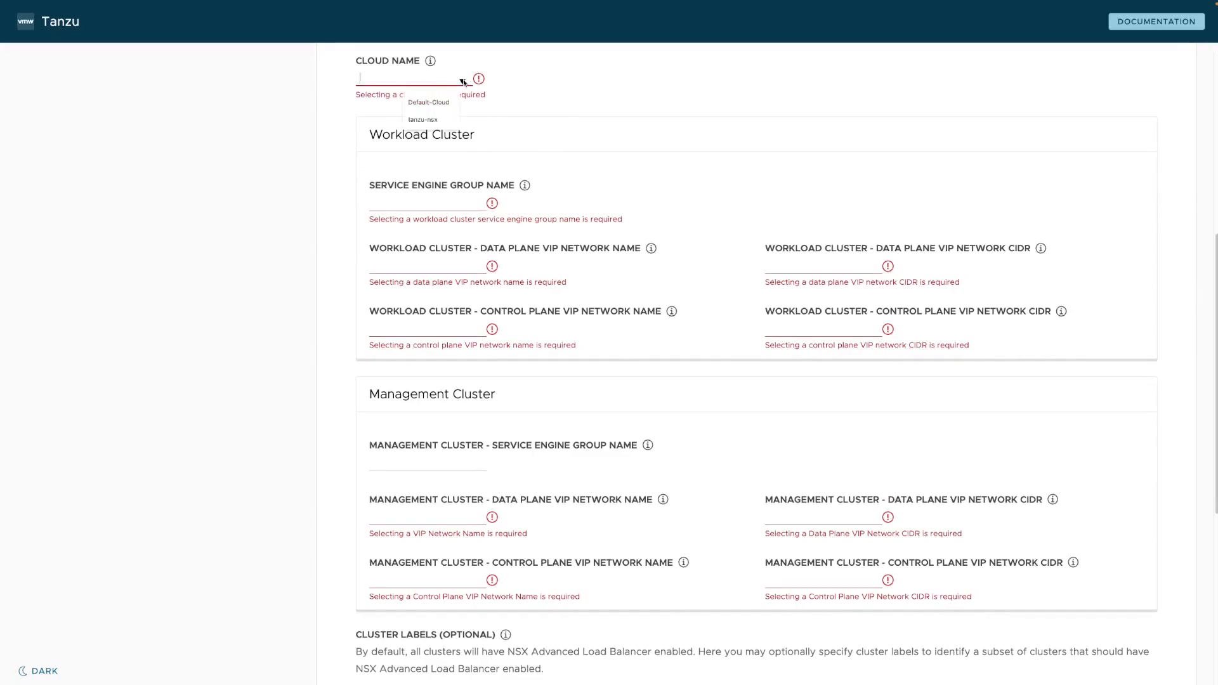
click(423, 120)
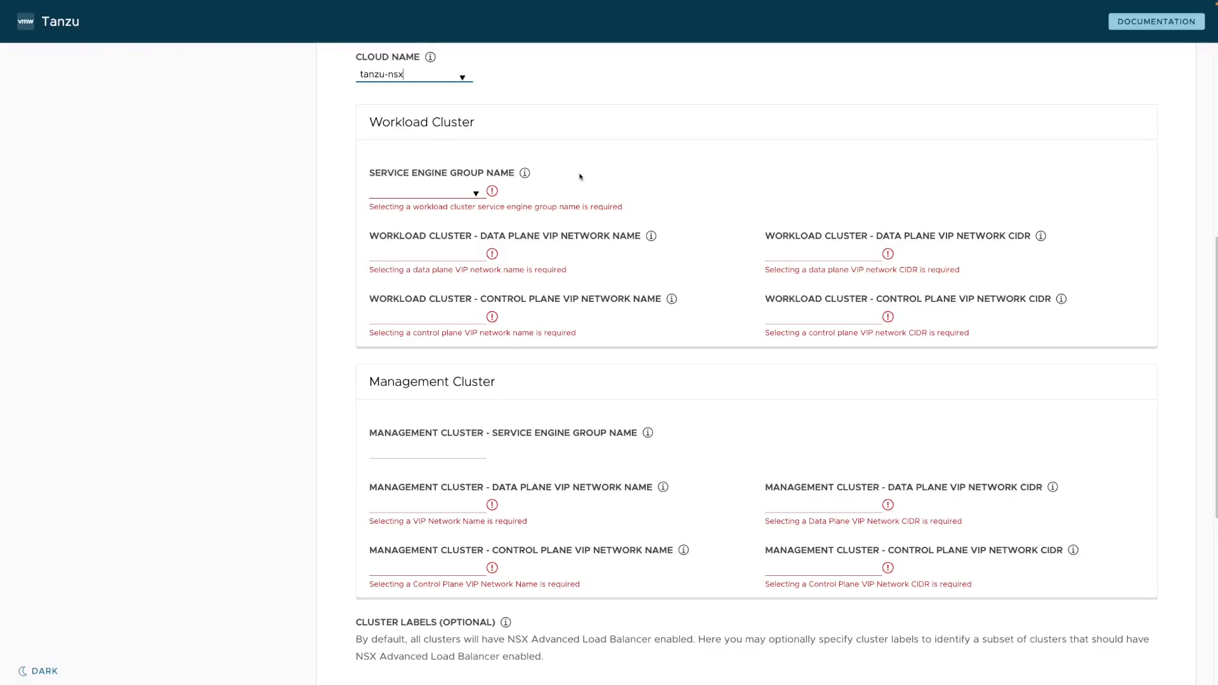
click(477, 194)
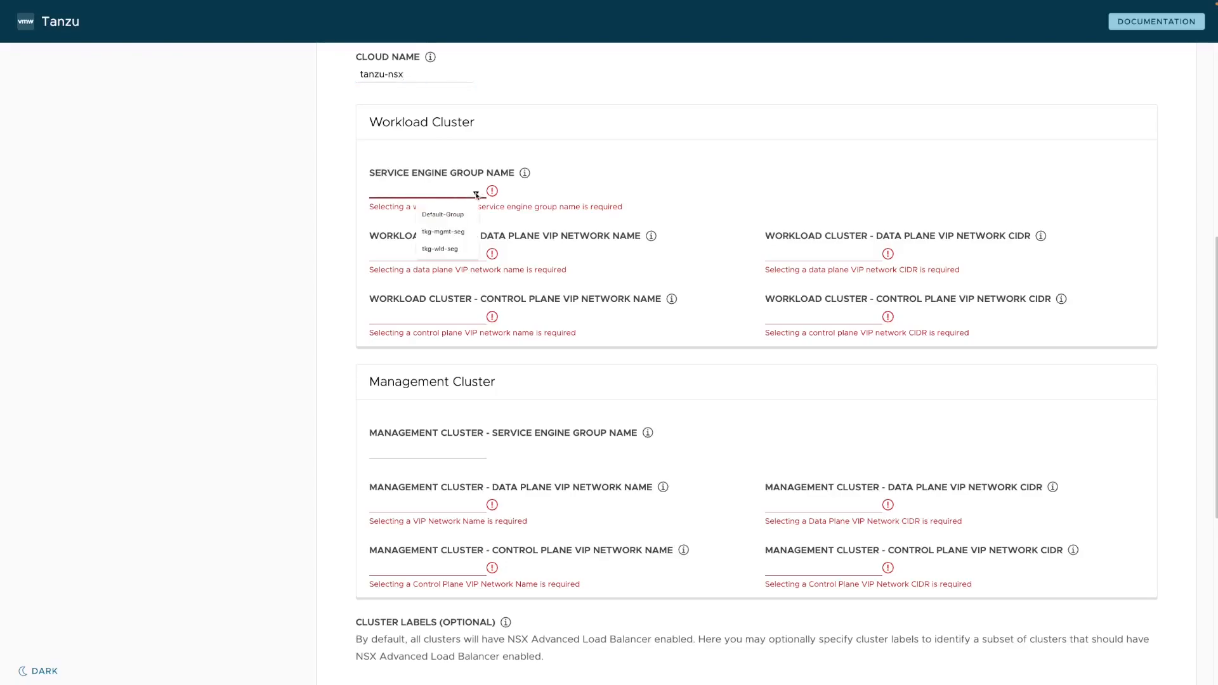
click(448, 249)
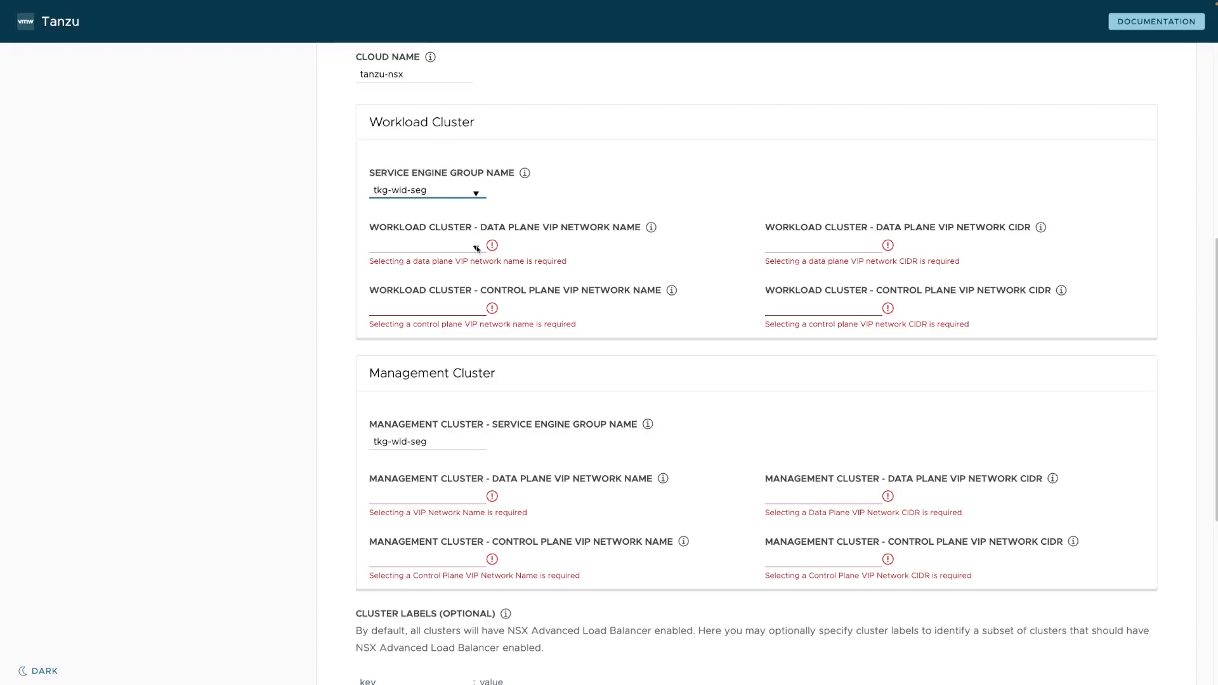
Choose tkg-cluster-vip as the data plane VIP network with CIDR 172.19.75.0/26.
click(477, 248)
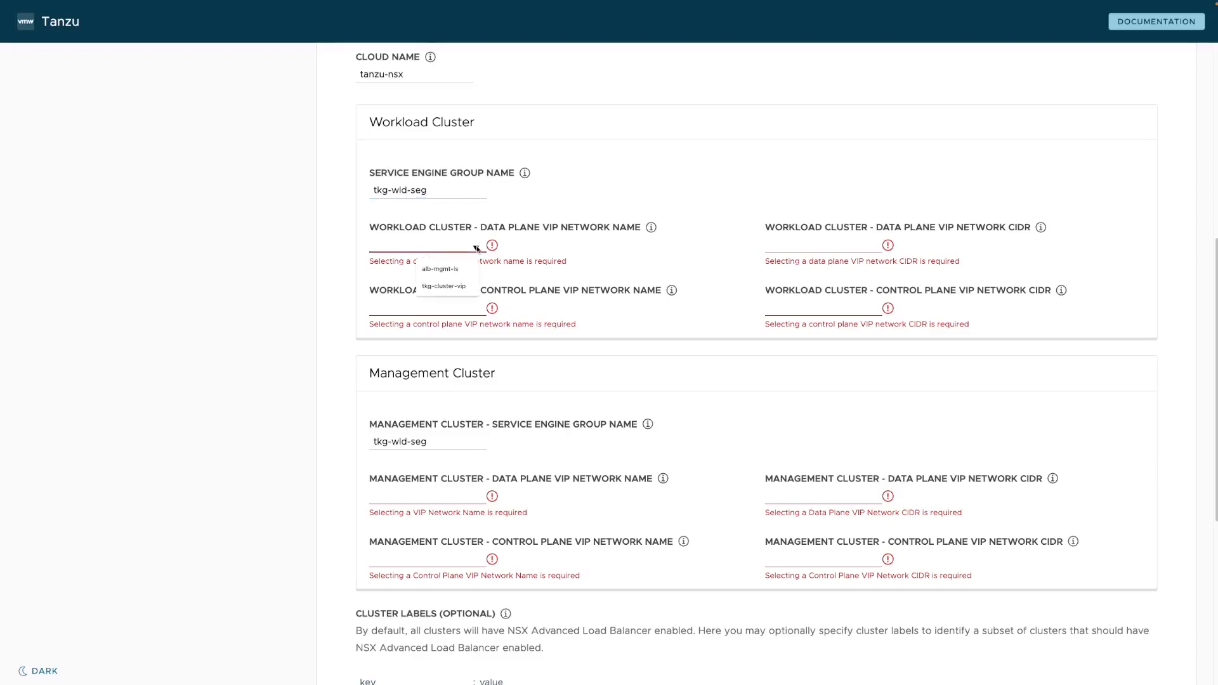
click(446, 287)
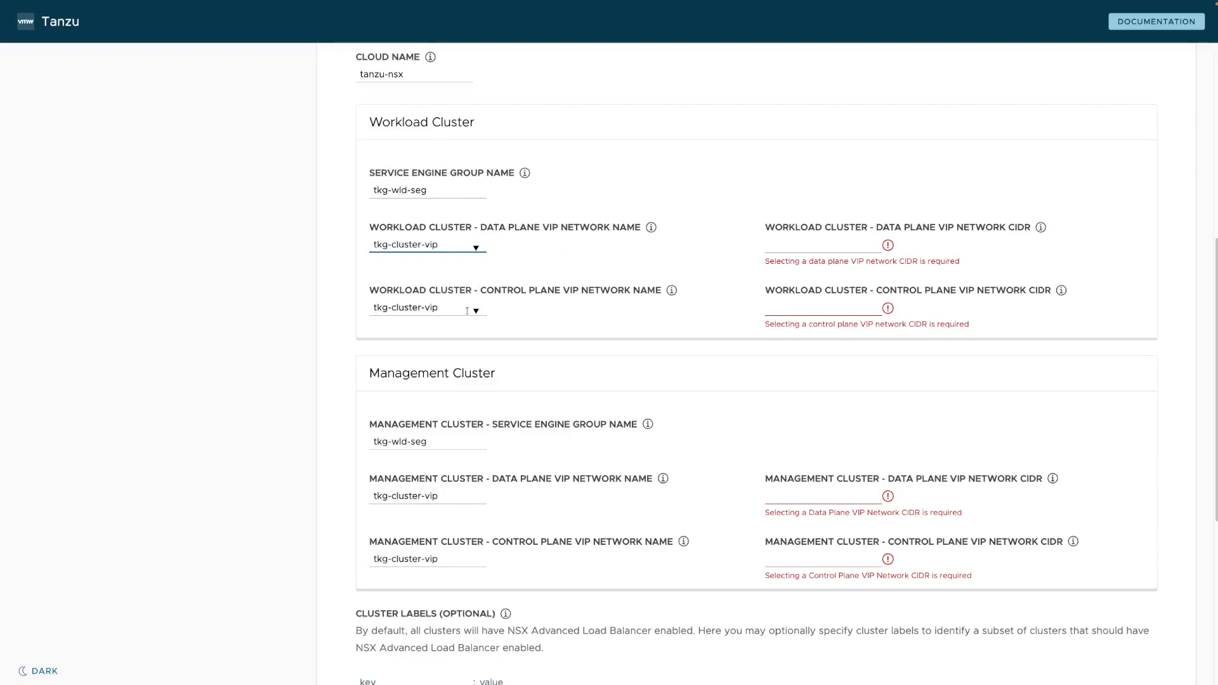
click(873, 249)
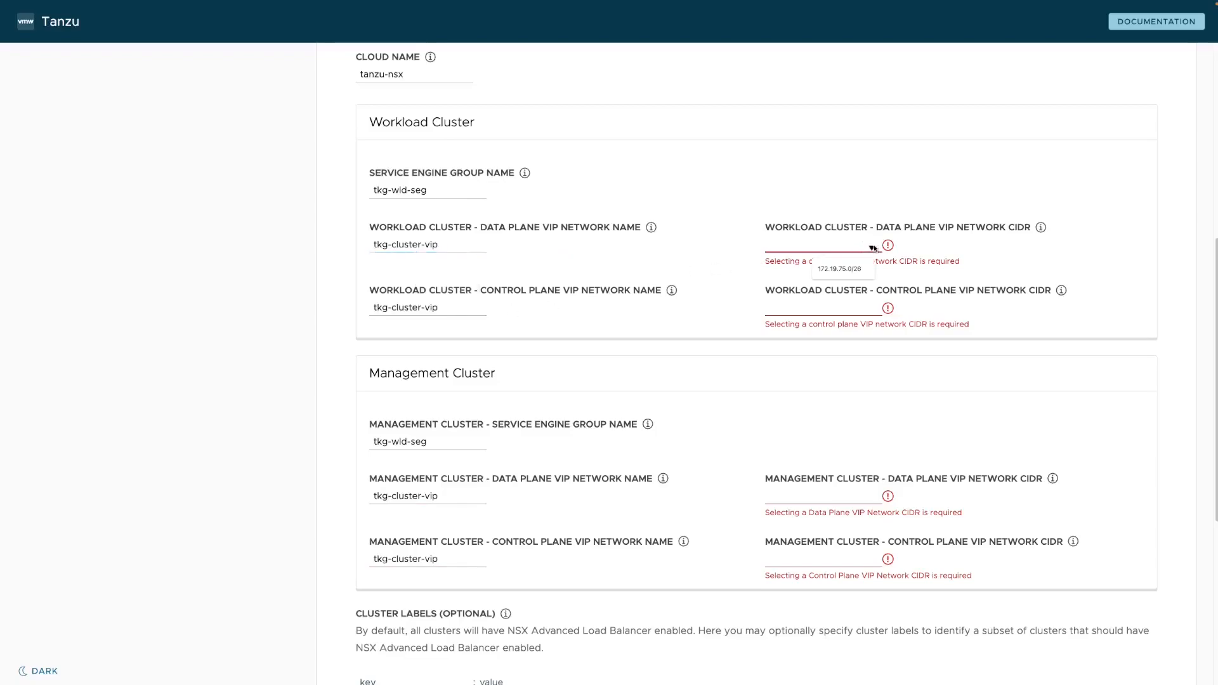
click(837, 271)
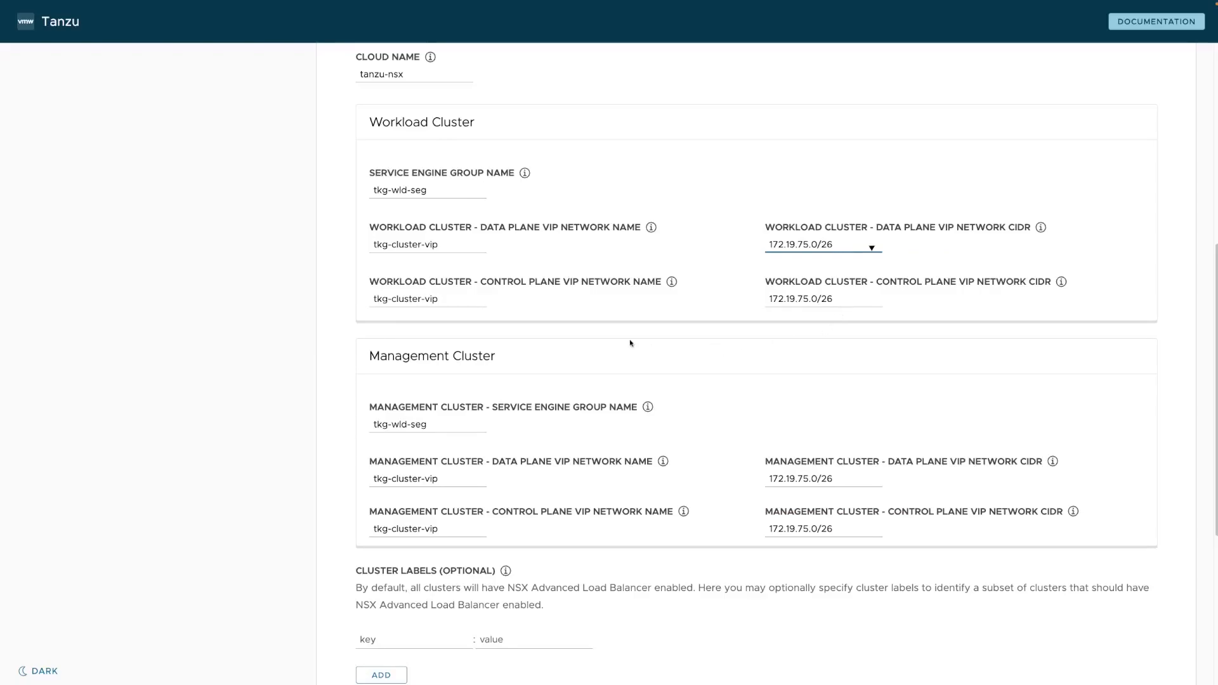
Replace the management cluster's service engine group with tkg-mgmt-seg.
scroll(630, 342, down, 3)
scroll(630, 343, down, 3)
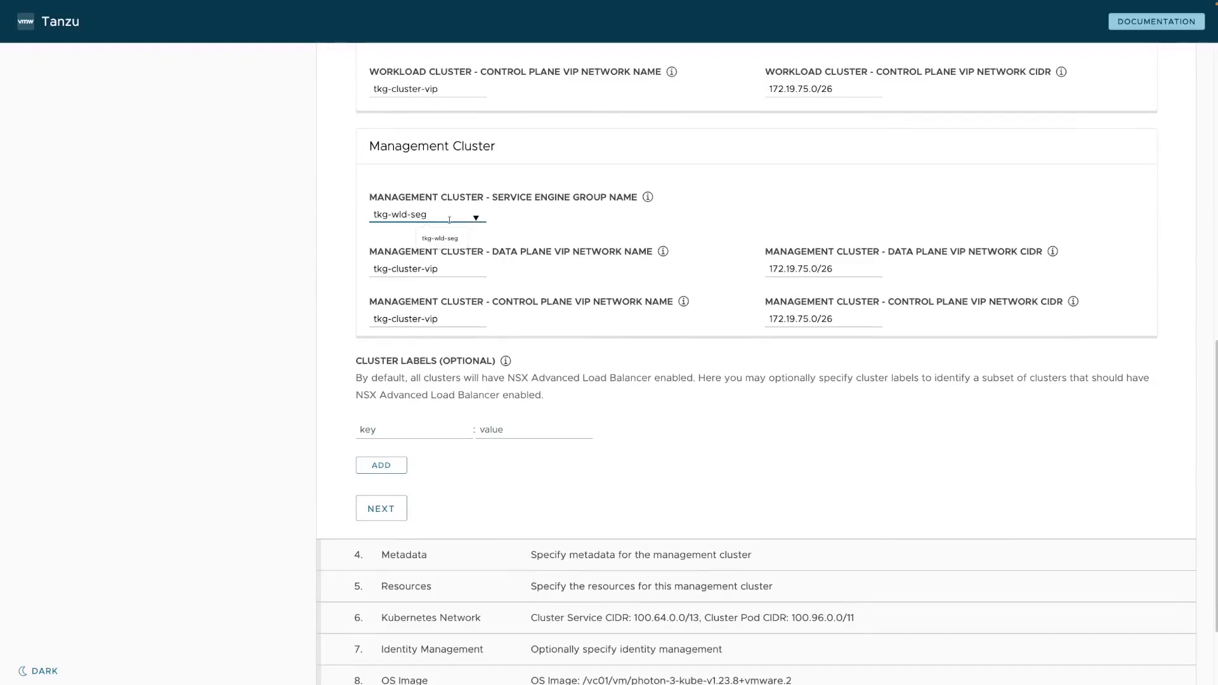
drag(449, 217, 364, 210)
key(BackSpace)
click(474, 218)
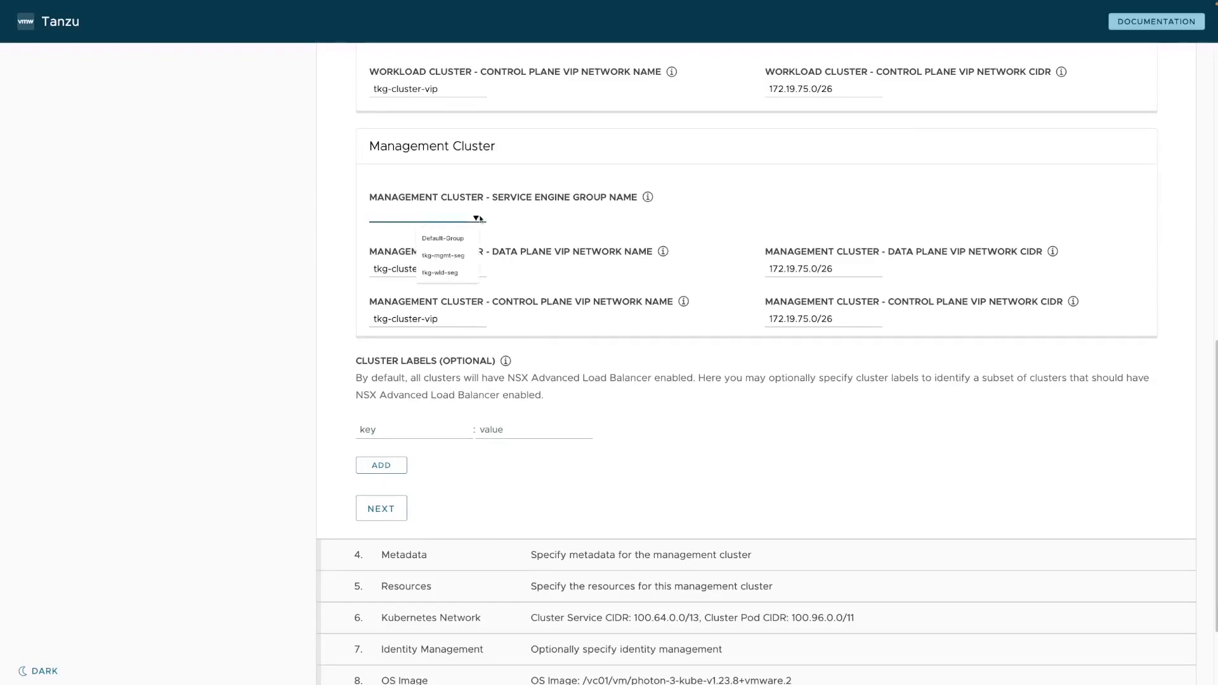
click(457, 257)
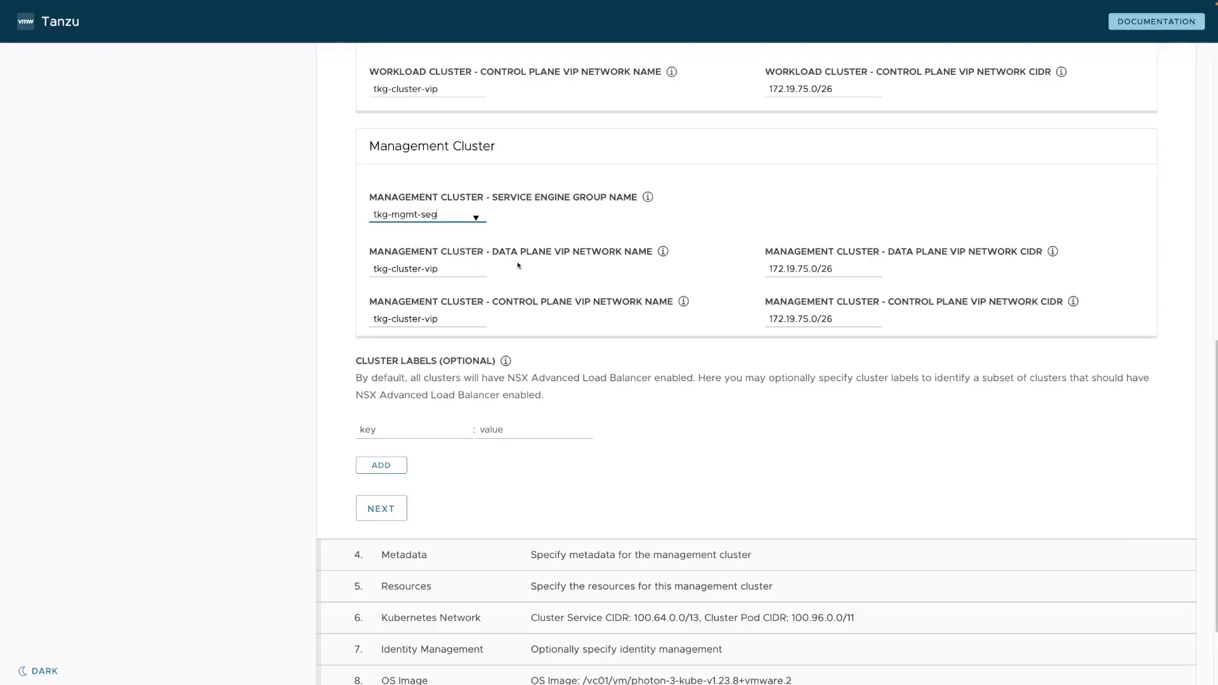
Reset the management cluster's data plane VIP network to tkg-cluster-vip.
click(475, 272)
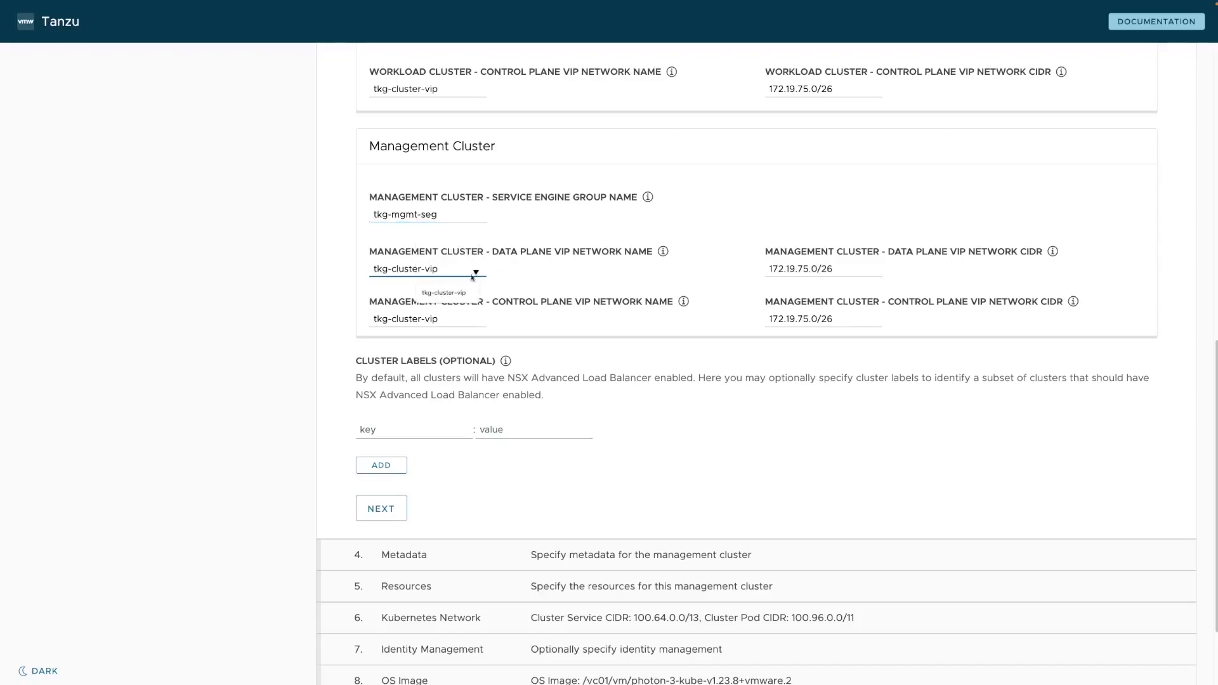
drag(454, 280, 328, 262)
key(BackSpace)
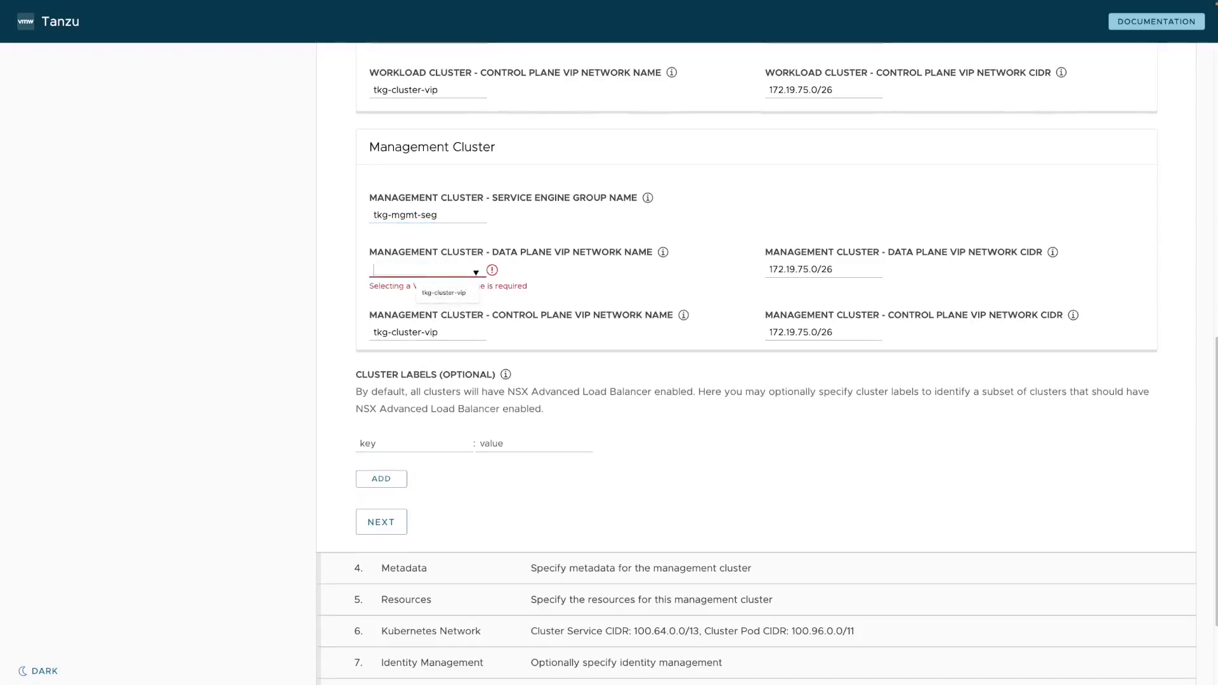
click(475, 274)
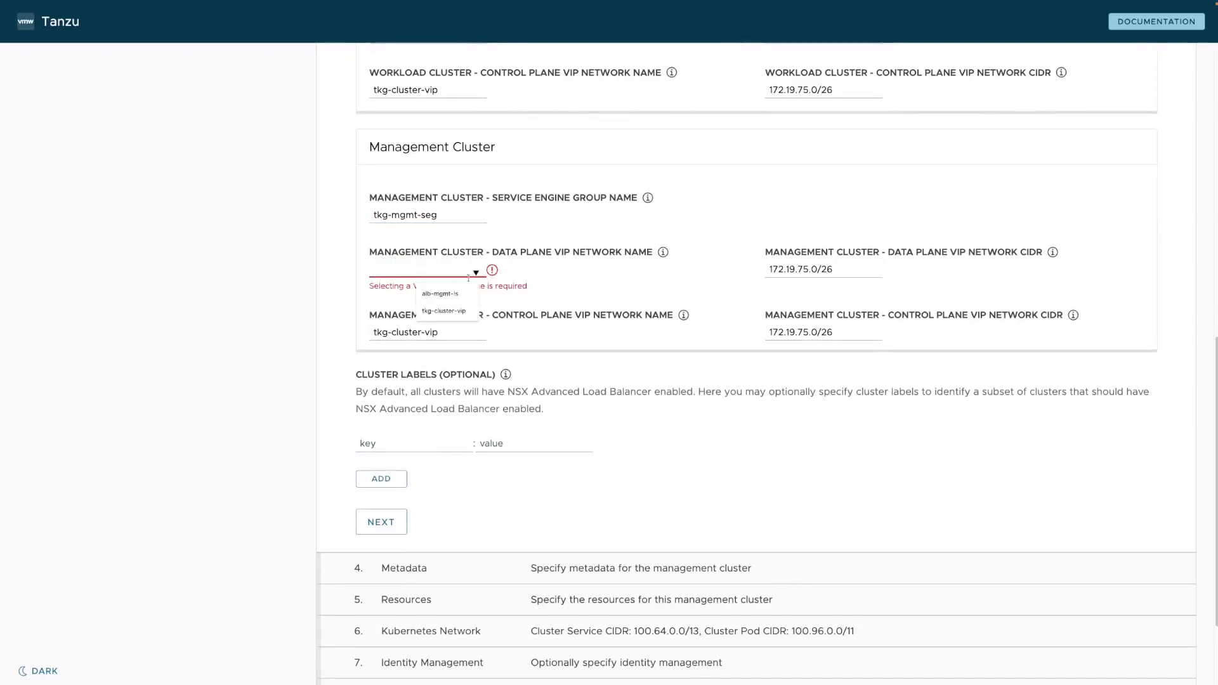
click(450, 312)
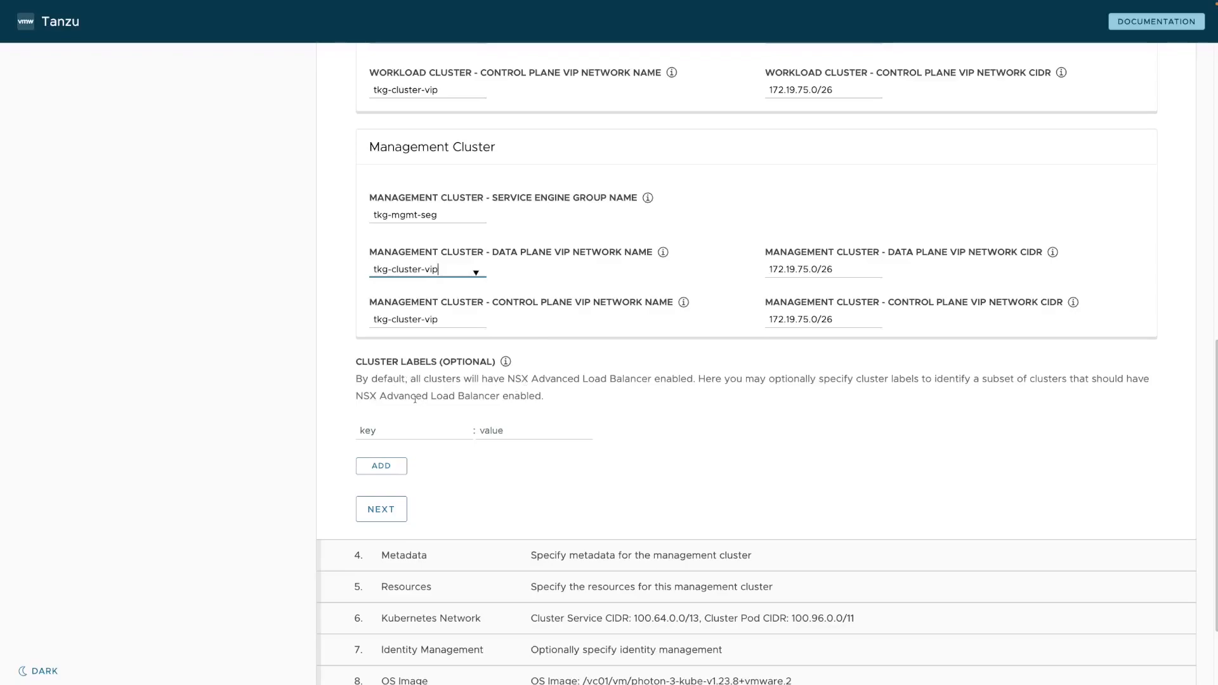
click(394, 431)
Add the cluster label key 'type' with value 'management', then proceed to Metadata.
text(ty)
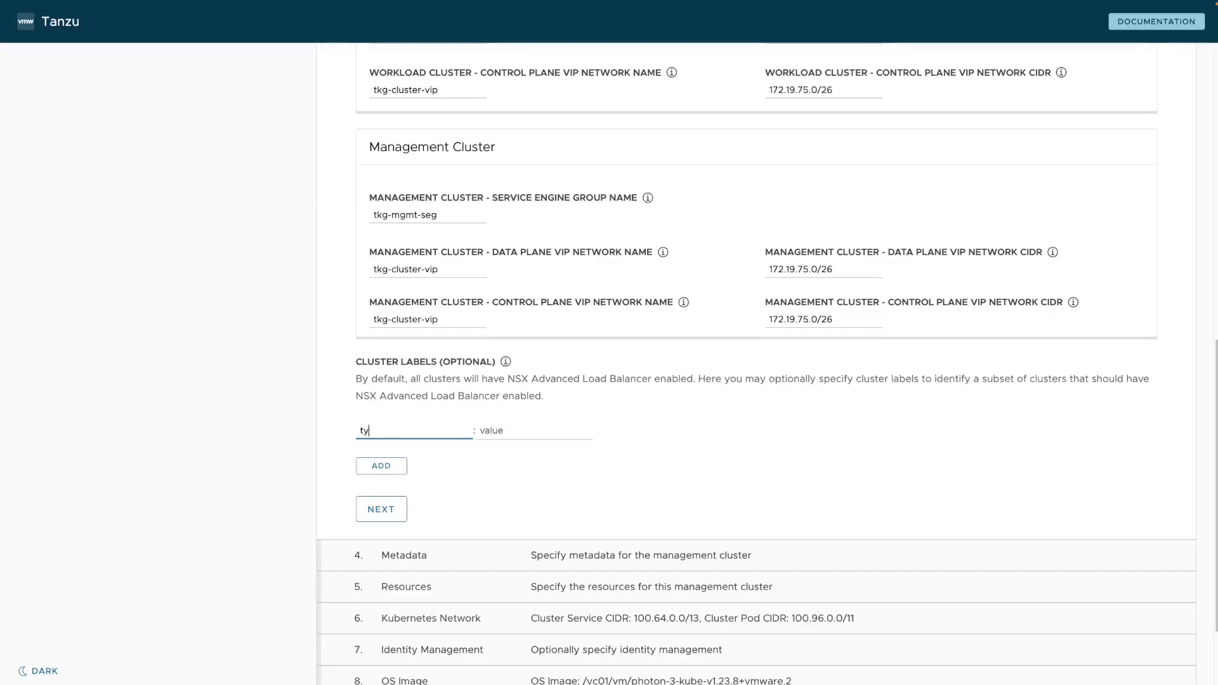
text(pe)
click(516, 430)
text(management)
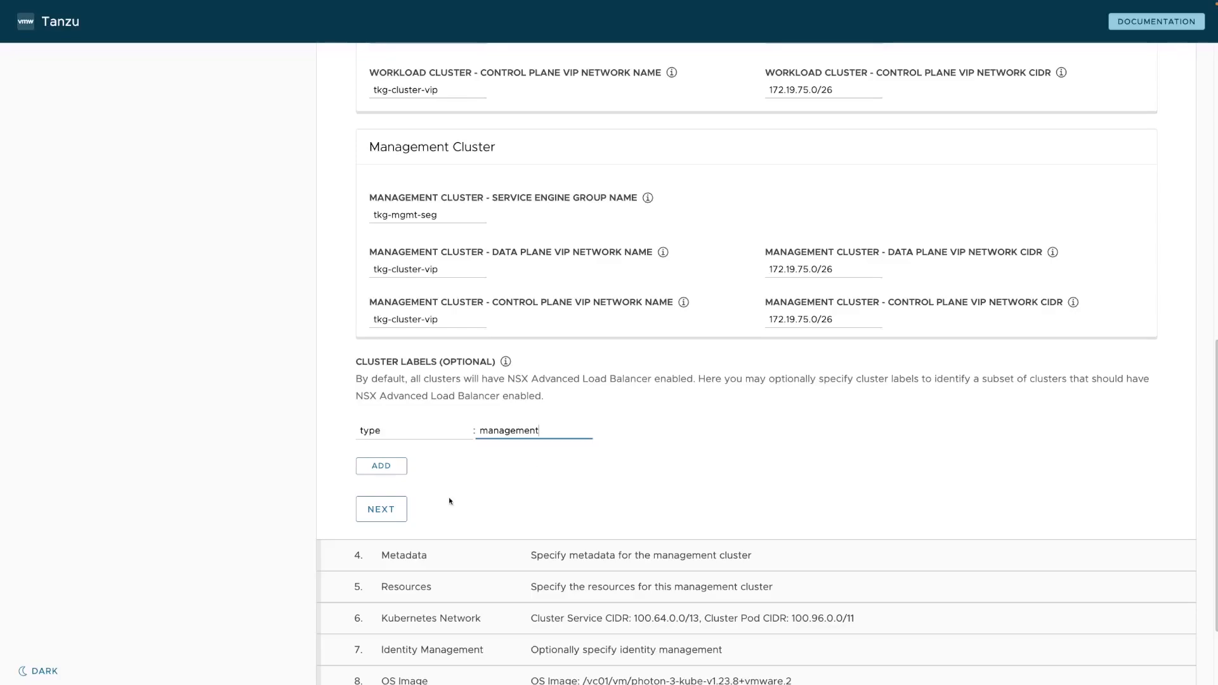
click(404, 518)
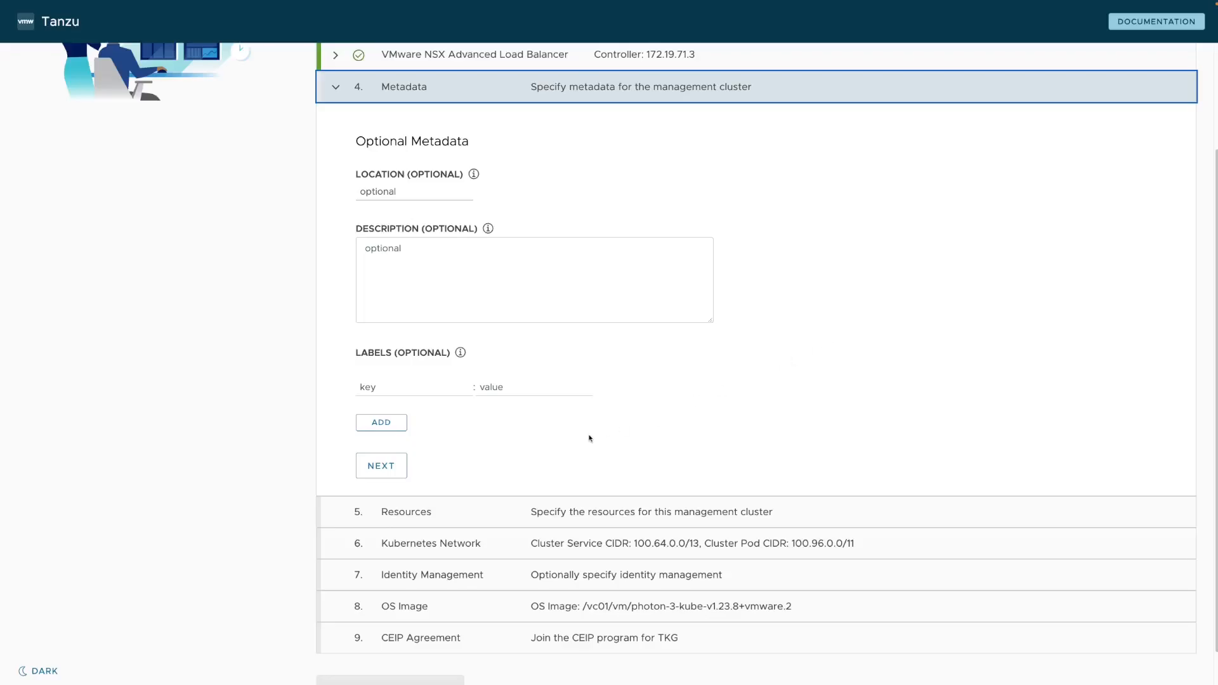
Skip the Metadata step, leaving all its fields empty.
click(382, 466)
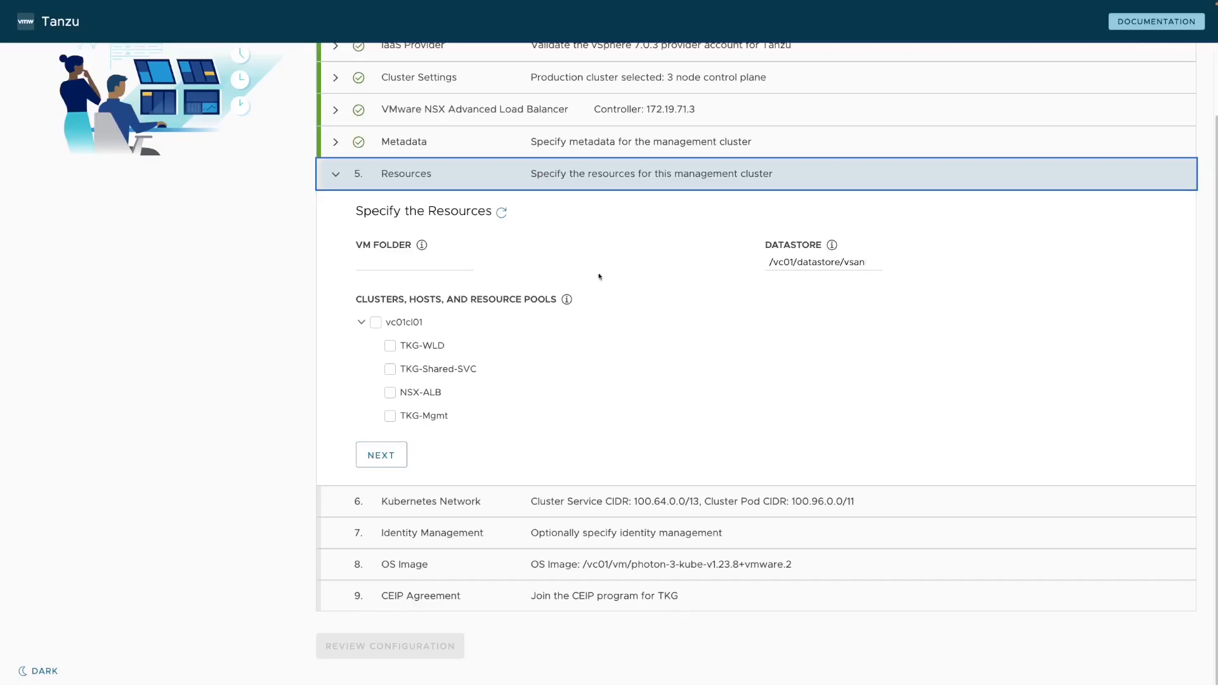
Use VM folder /vc01/vm/TKG-Mgmt-VMs and resource pool TKG-Mgmt, then continue.
click(462, 268)
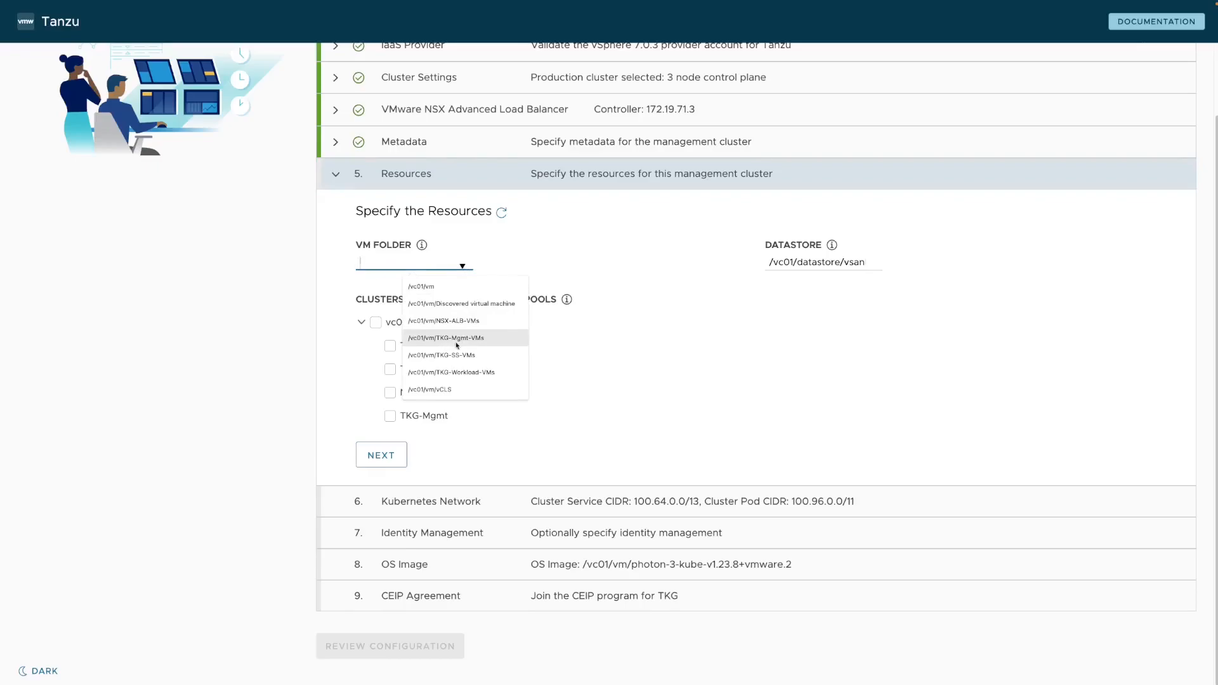
click(495, 341)
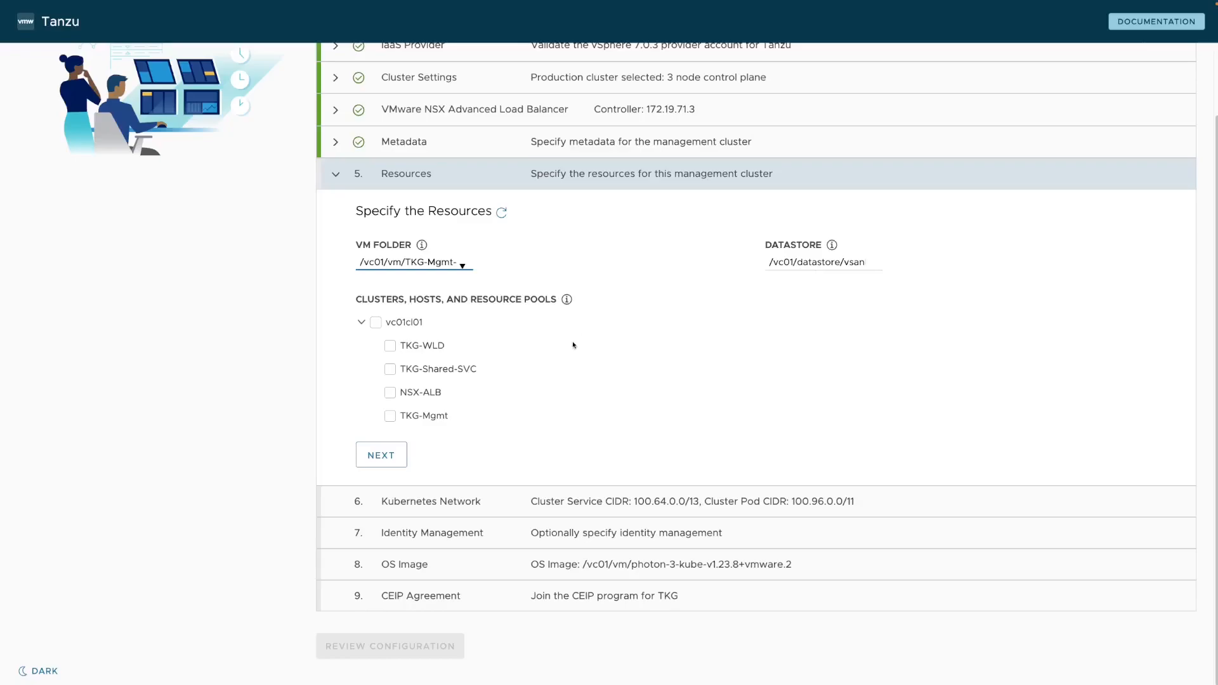
click(390, 416)
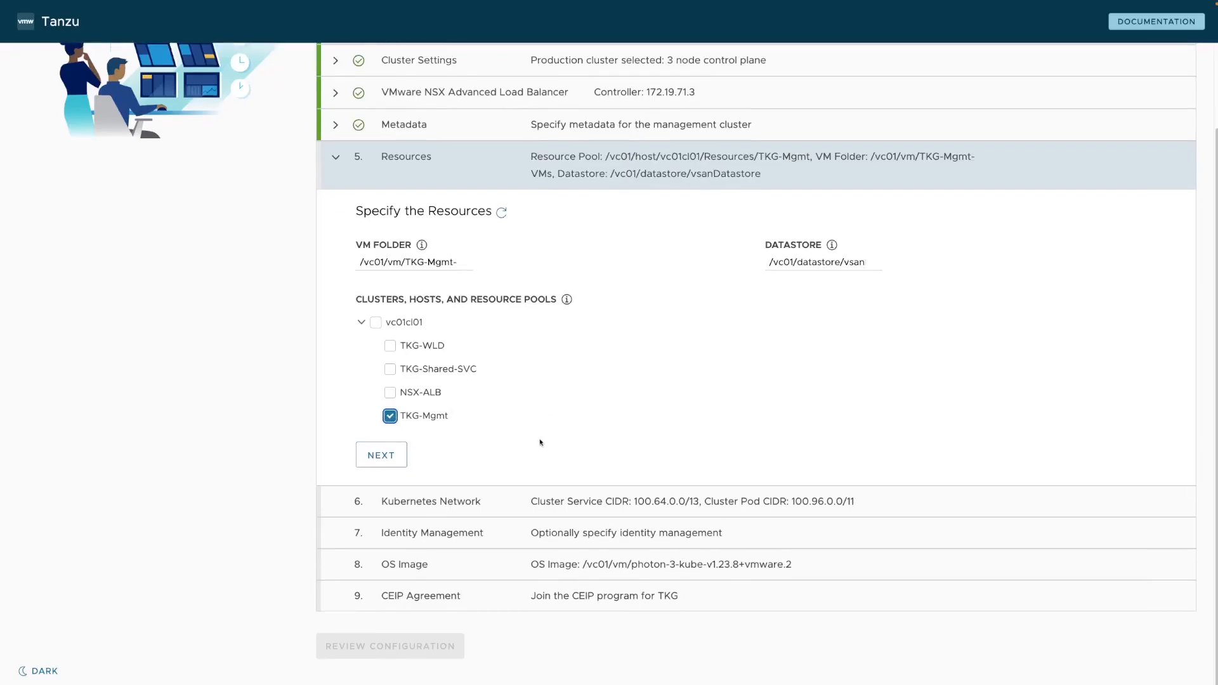
click(380, 455)
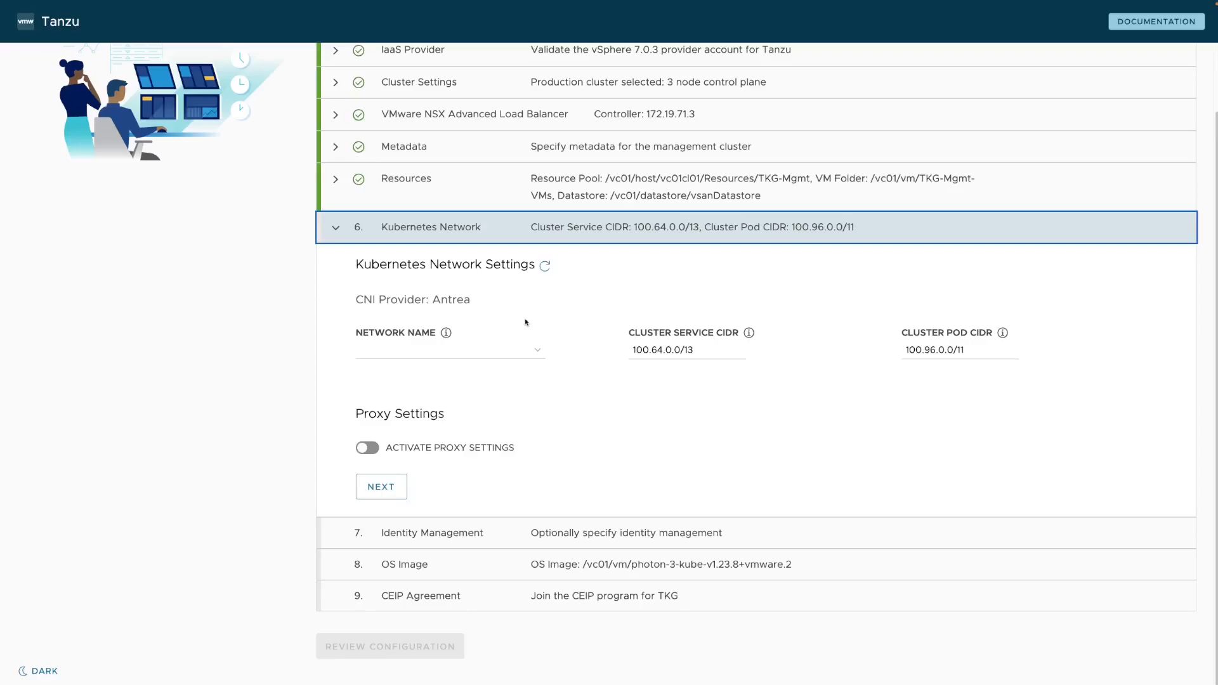
Select /vc01/network/tkg-mgmt-ls as the node network and continue with default CIDRs.
click(538, 354)
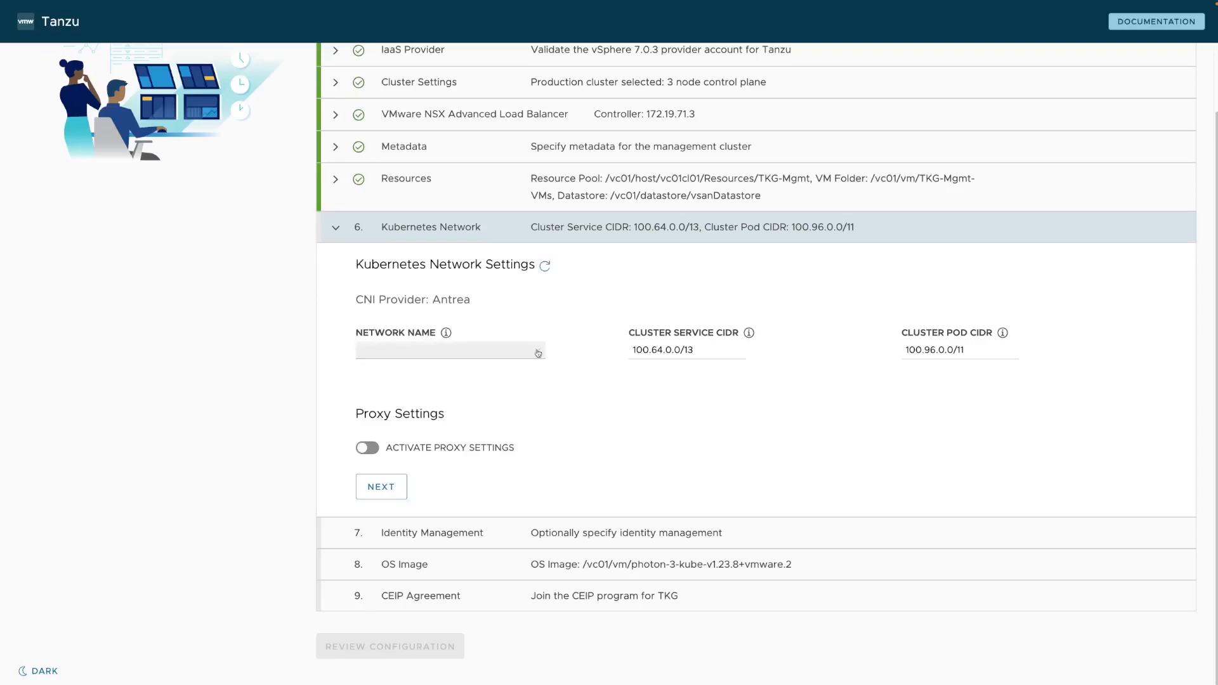
click(538, 354)
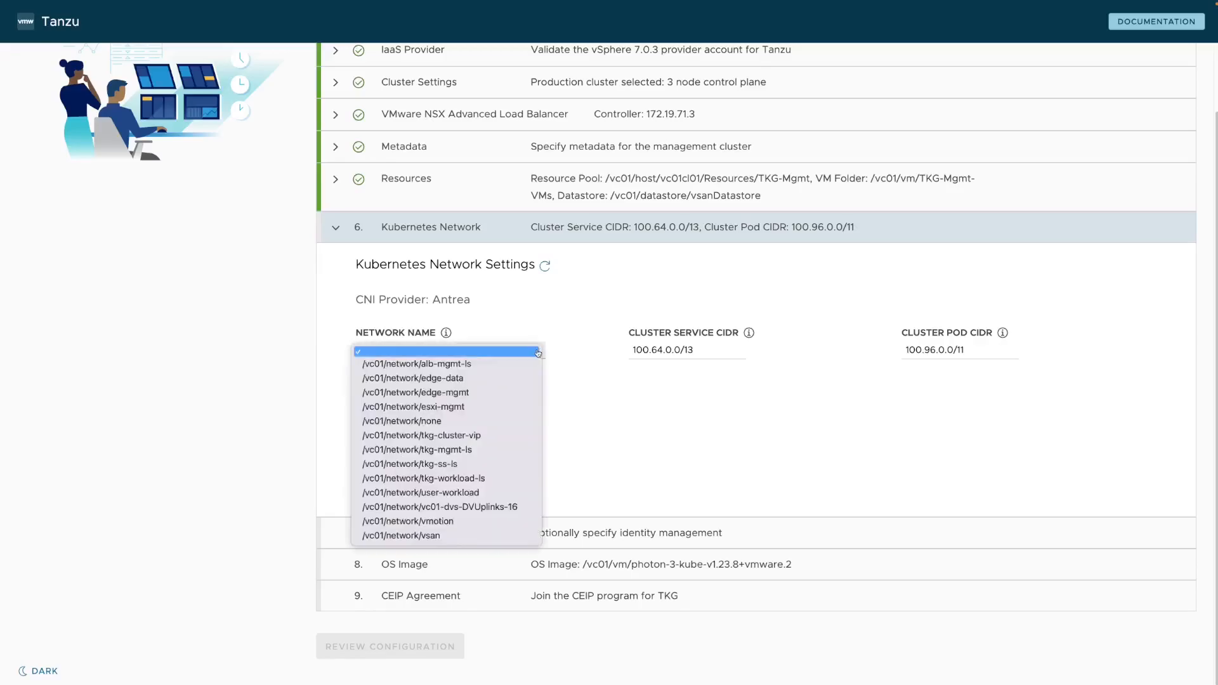
click(461, 454)
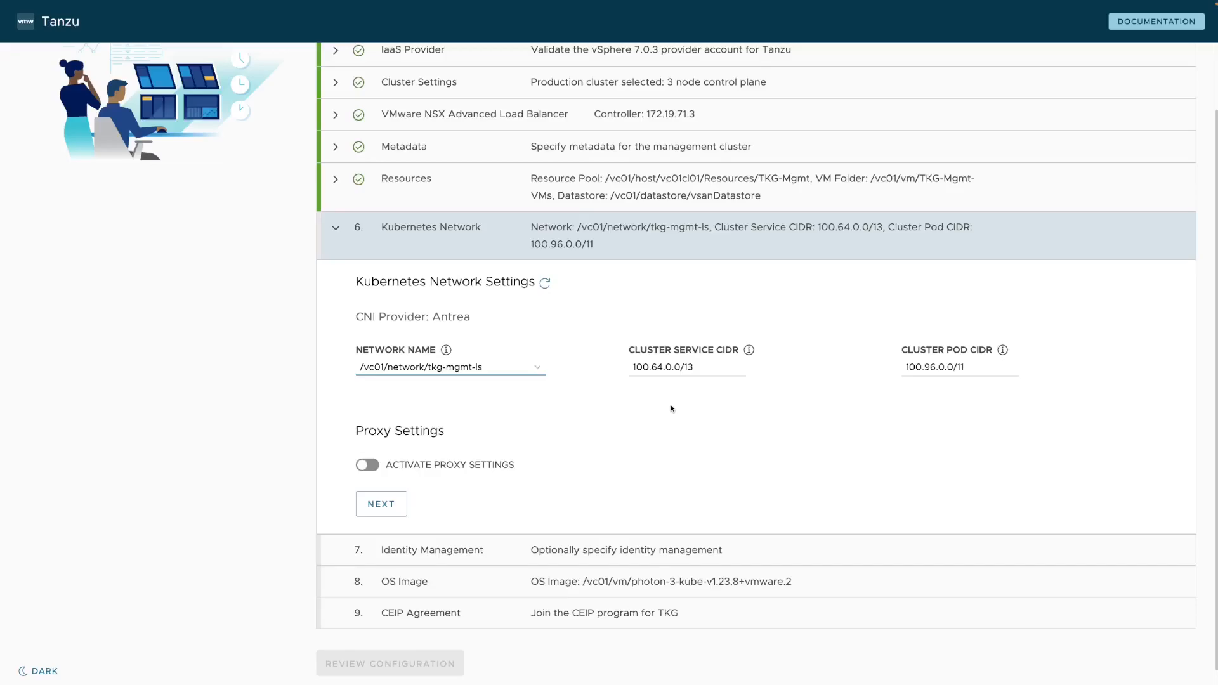
click(382, 505)
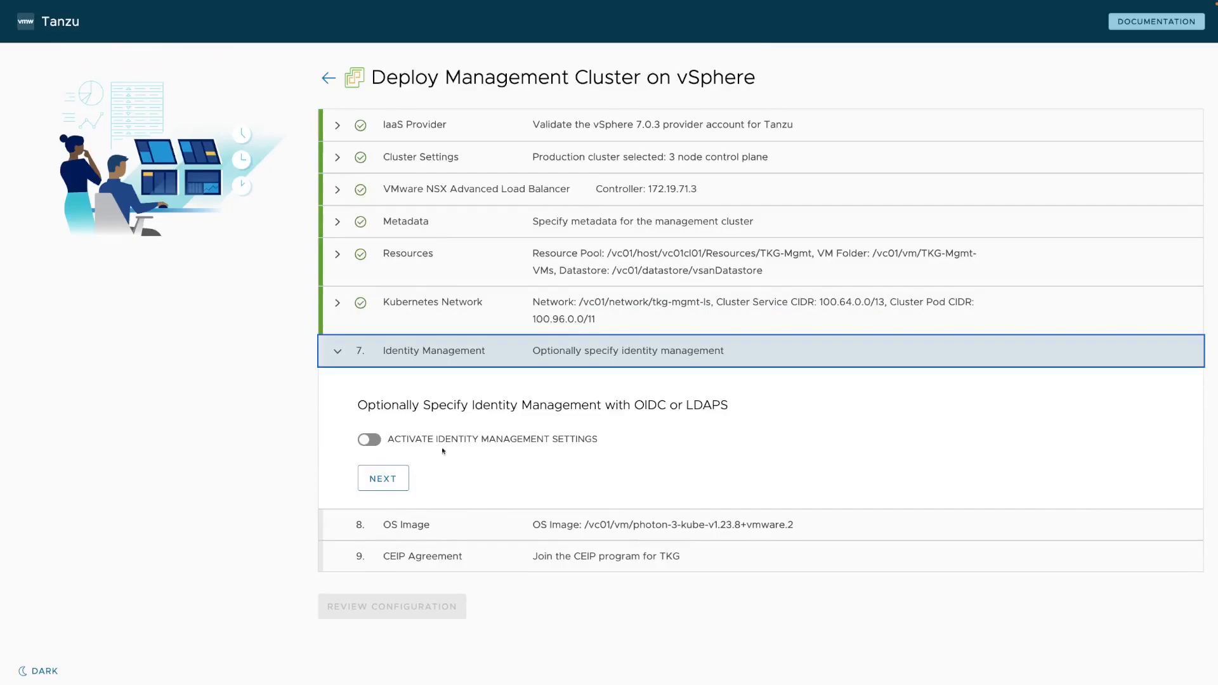
Leave Activate Identity Management Settings switched off and continue to OS Image.
click(371, 440)
scroll(478, 458, down, 1)
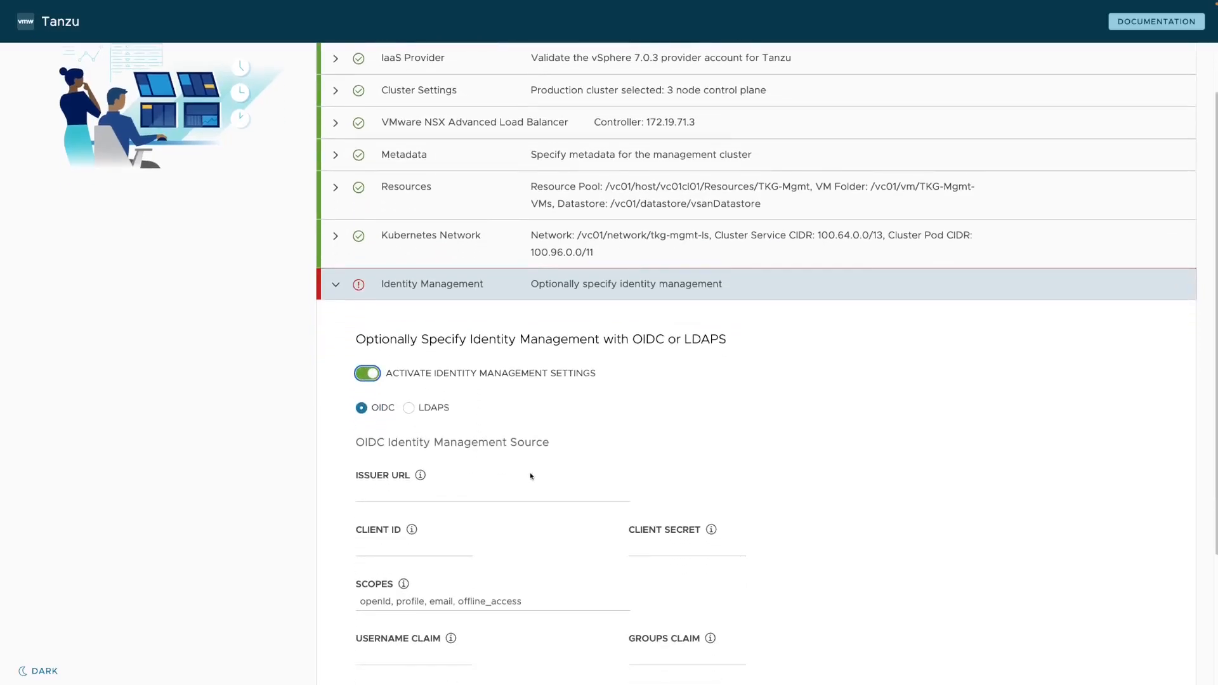
scroll(530, 475, down, 1)
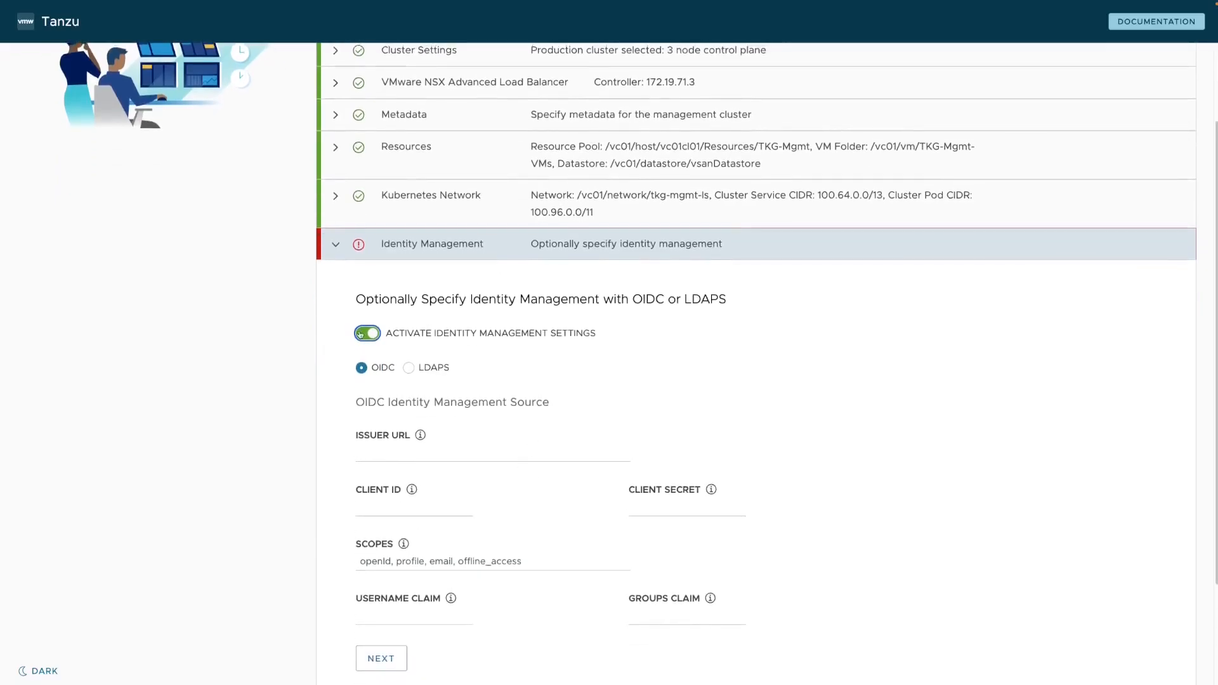
click(359, 335)
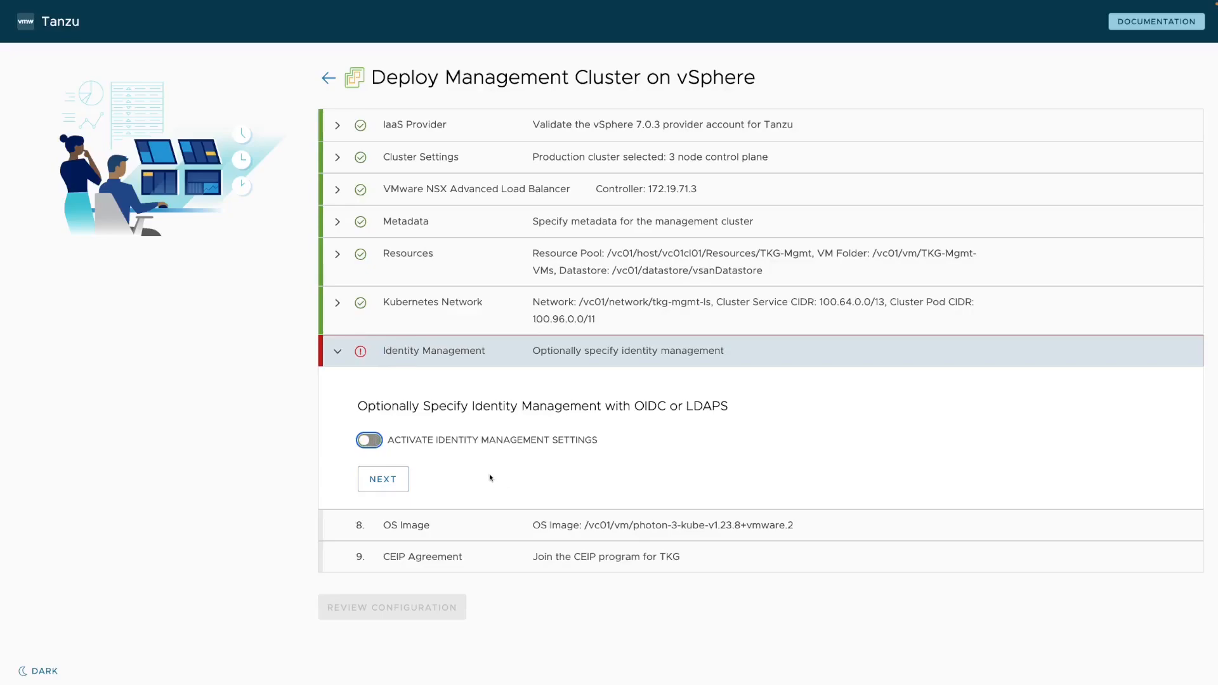
click(399, 481)
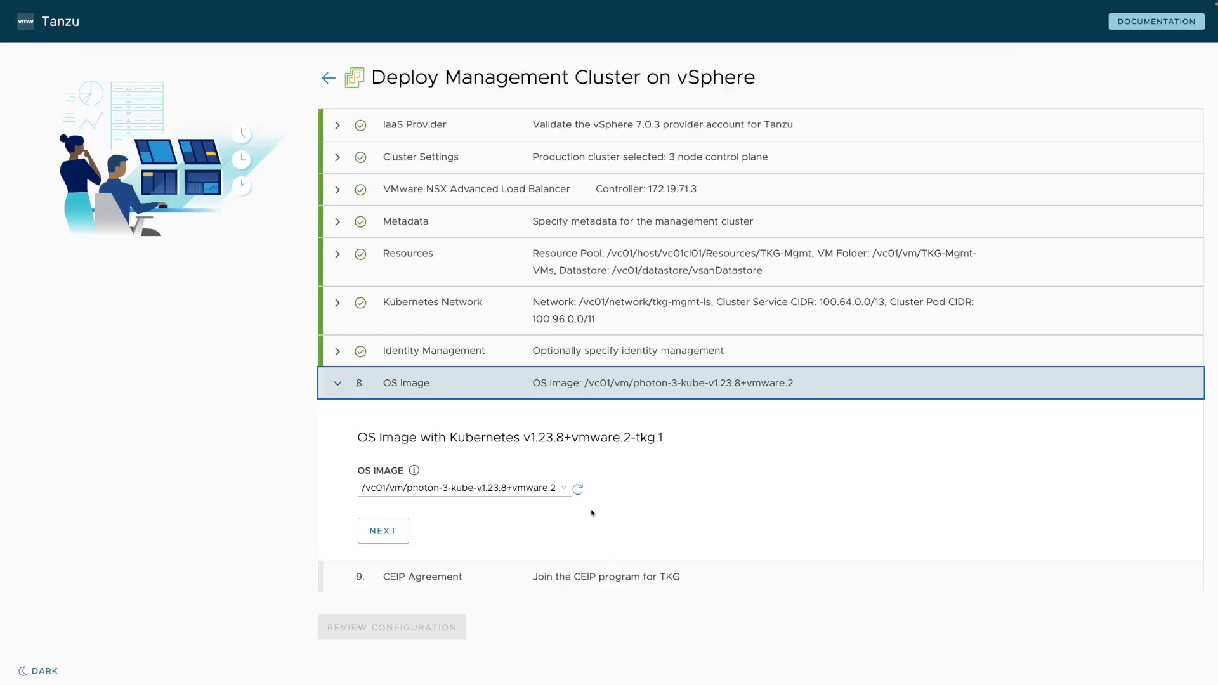
Keep the photon-3-kube-v1.23.8+vmware.2 image and CEIP participation, completing both steps.
click(564, 490)
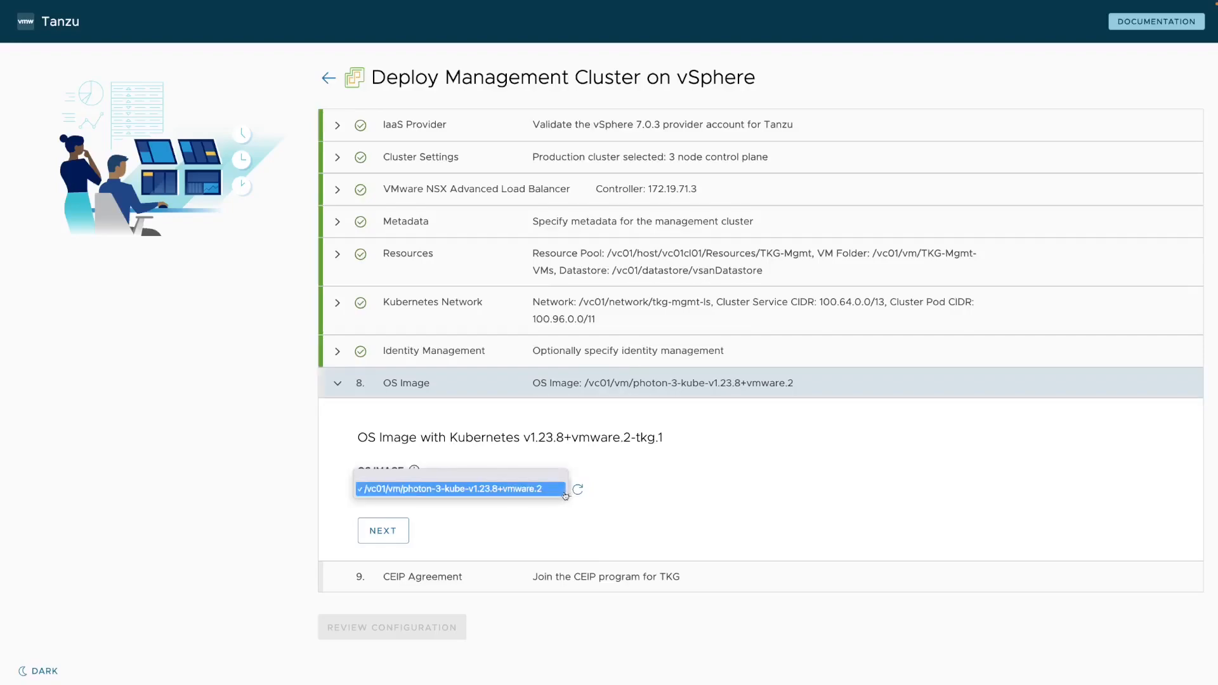
click(431, 490)
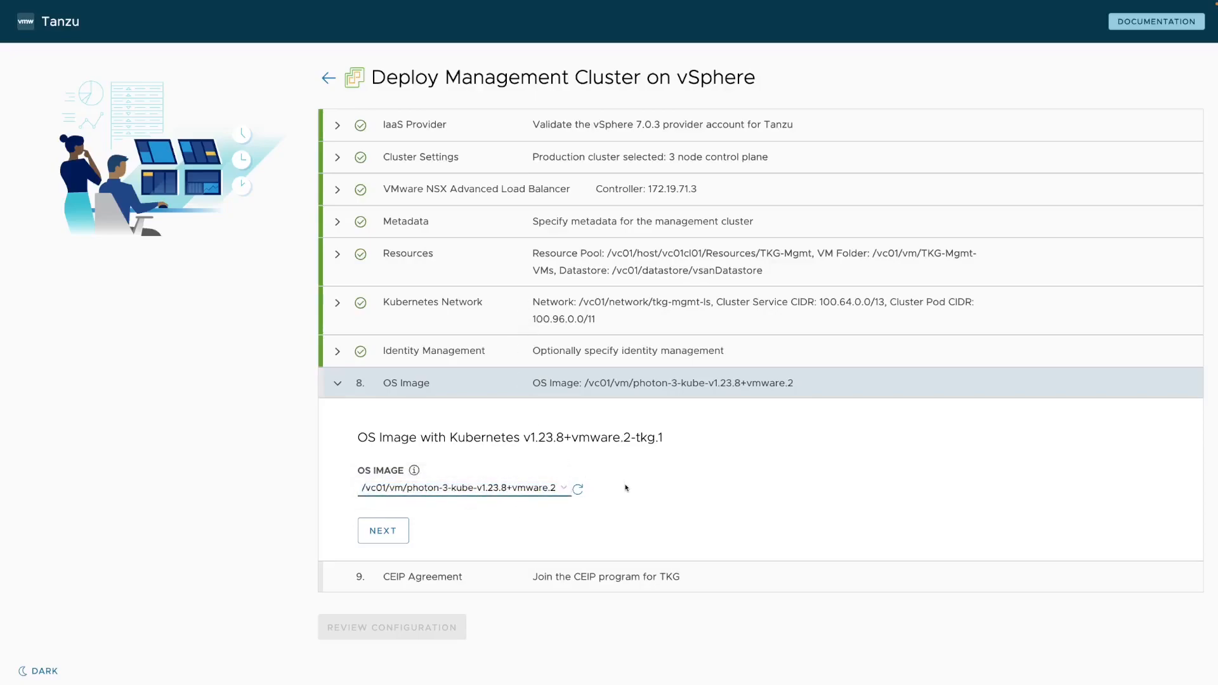
click(392, 533)
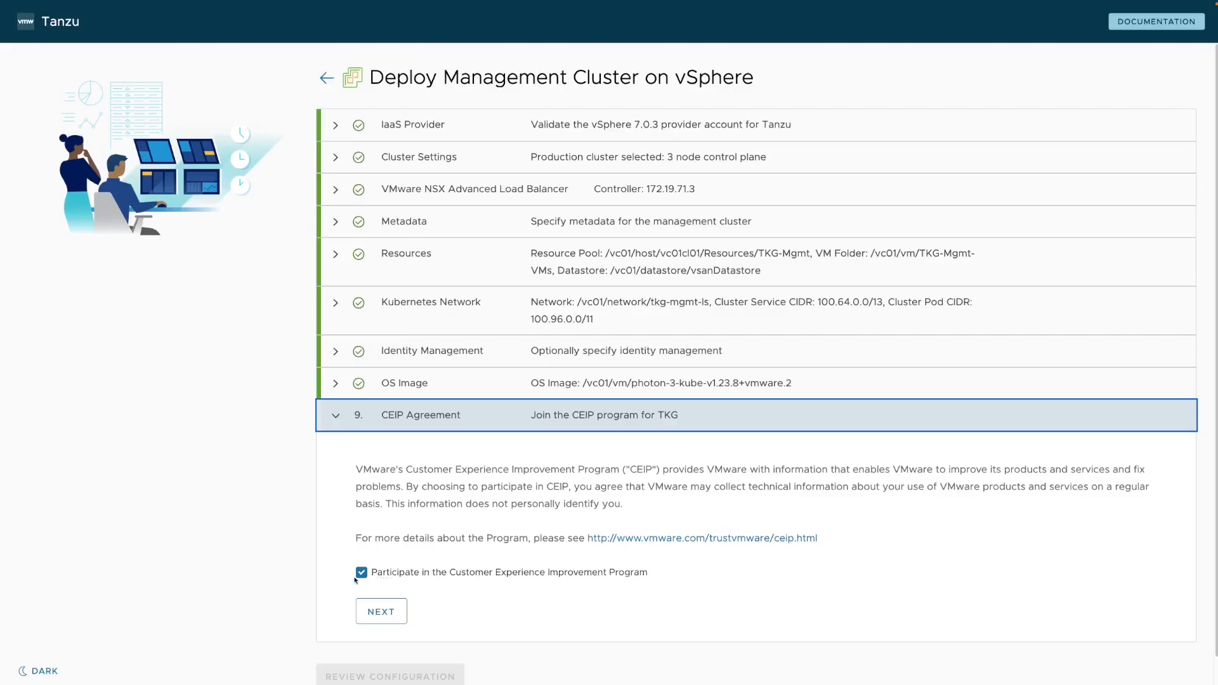
click(373, 617)
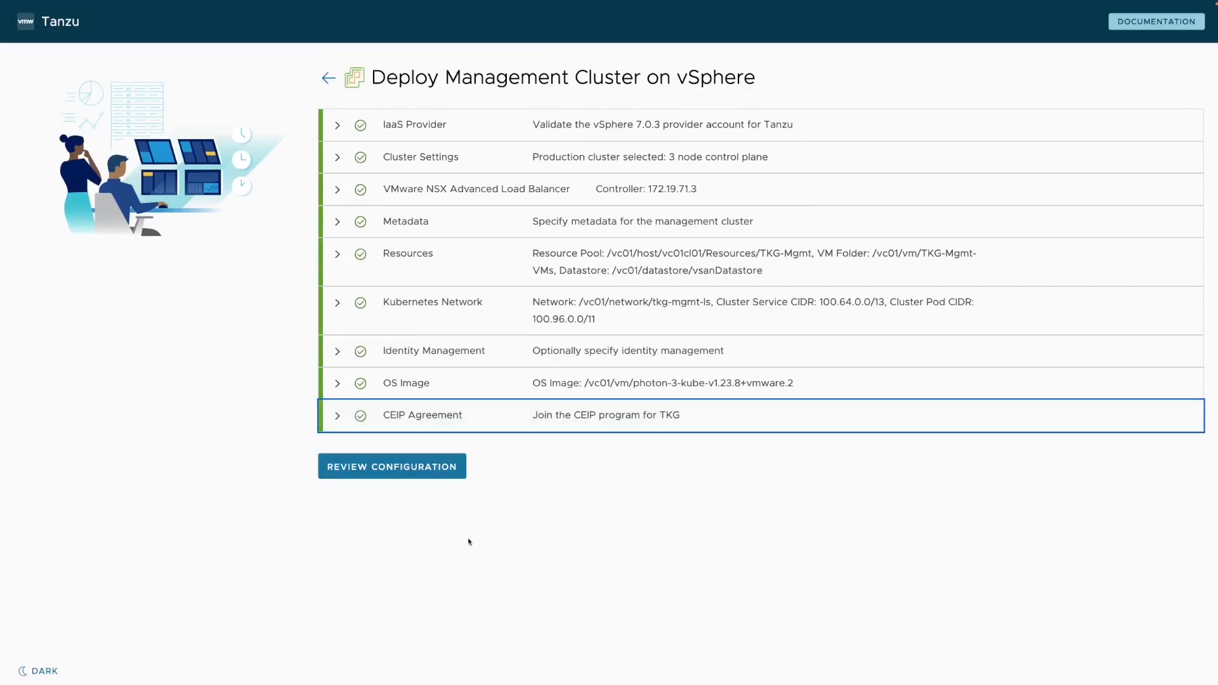
Review the Confirm Settings page and export the configuration as config.yaml.
click(400, 476)
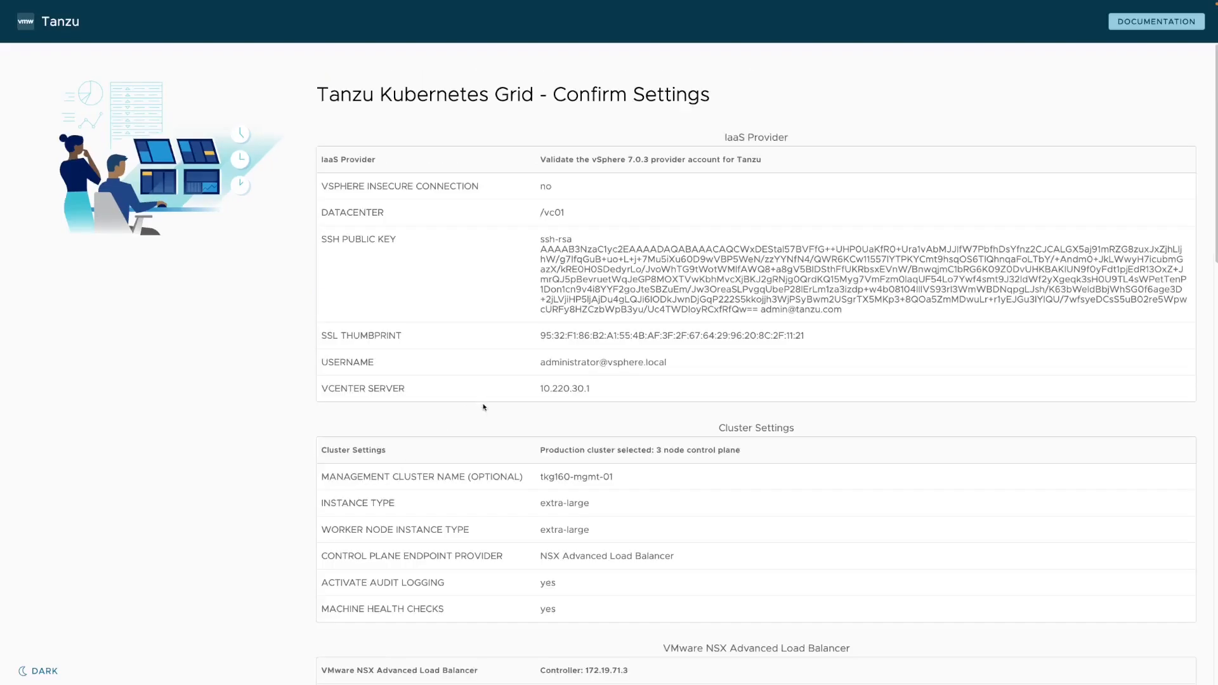
scroll(473, 411, down, 1)
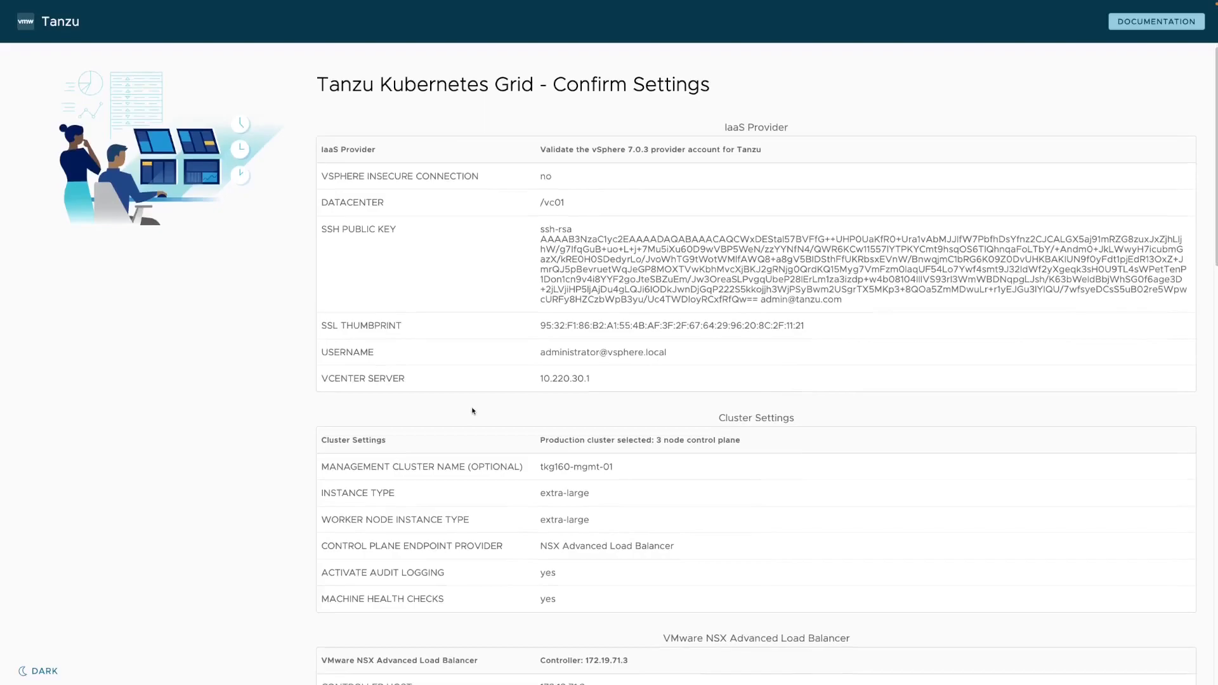
scroll(472, 411, down, 3)
scroll(470, 413, down, 7)
scroll(471, 414, down, 8)
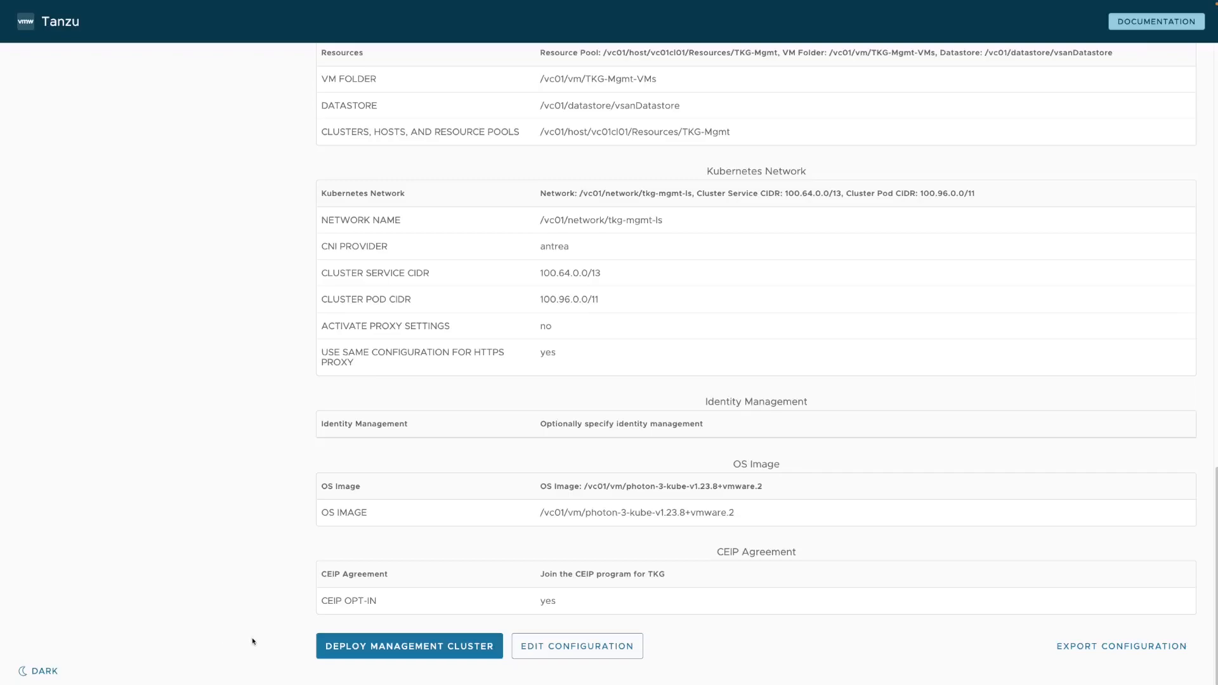
click(1122, 648)
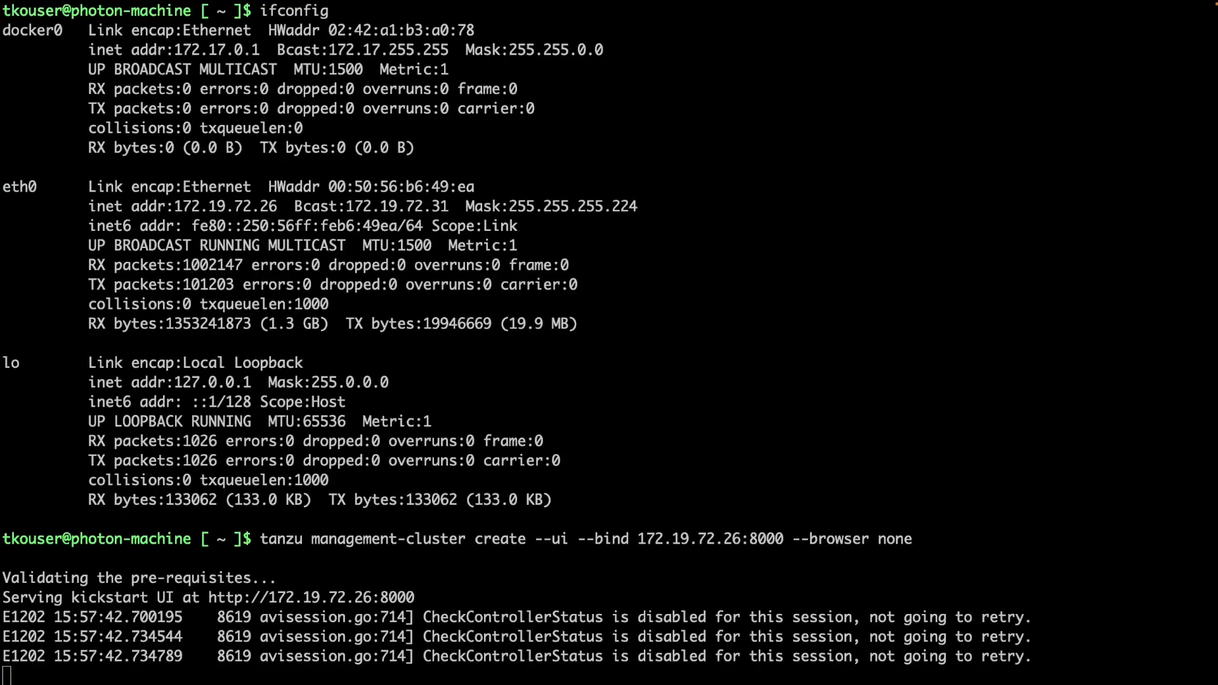
Stop the installer UI, create and enter a tkg folder, and open a new tkg-mc.config in vi.
key(ctrl+c)
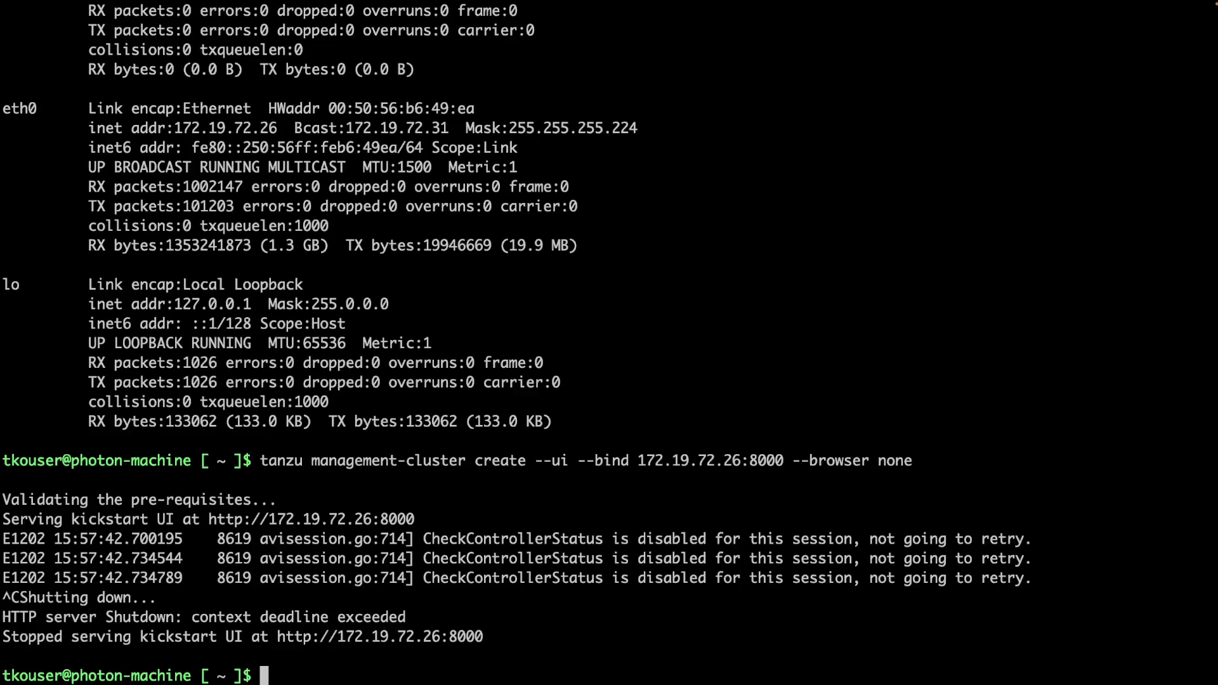
key(ctrl+l)
text(mkdir )
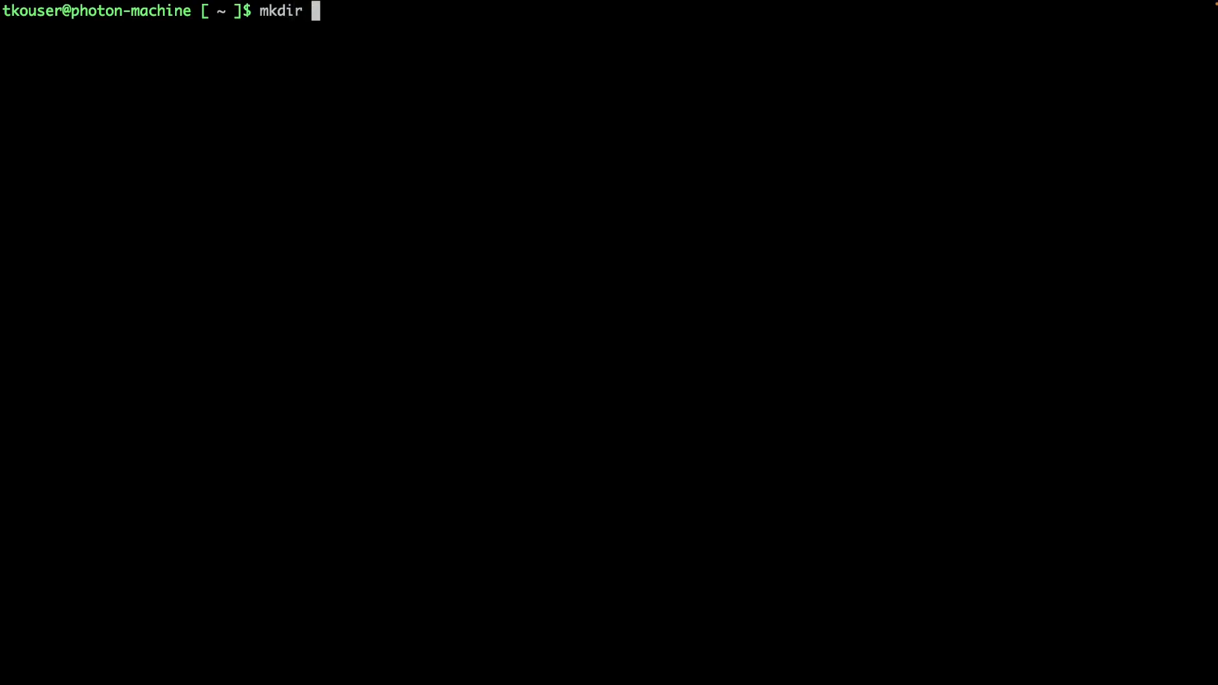
text(tkg)
key(Return)
text(cd tkg)
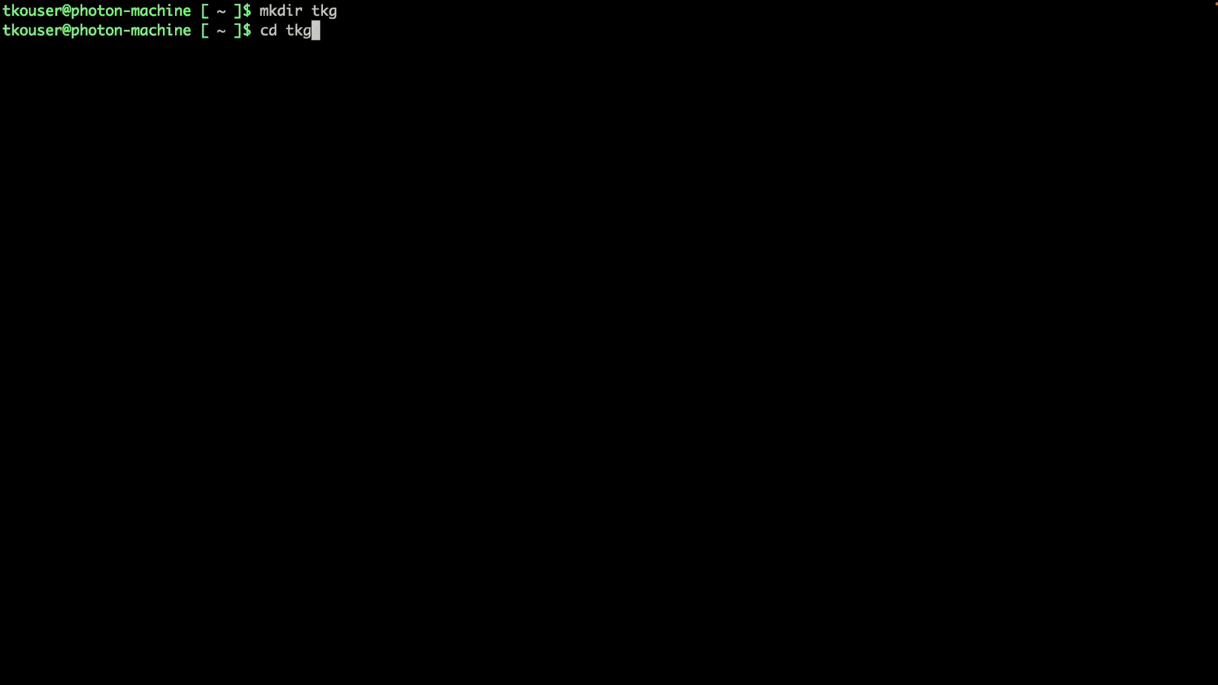
key(Return)
text(vi )
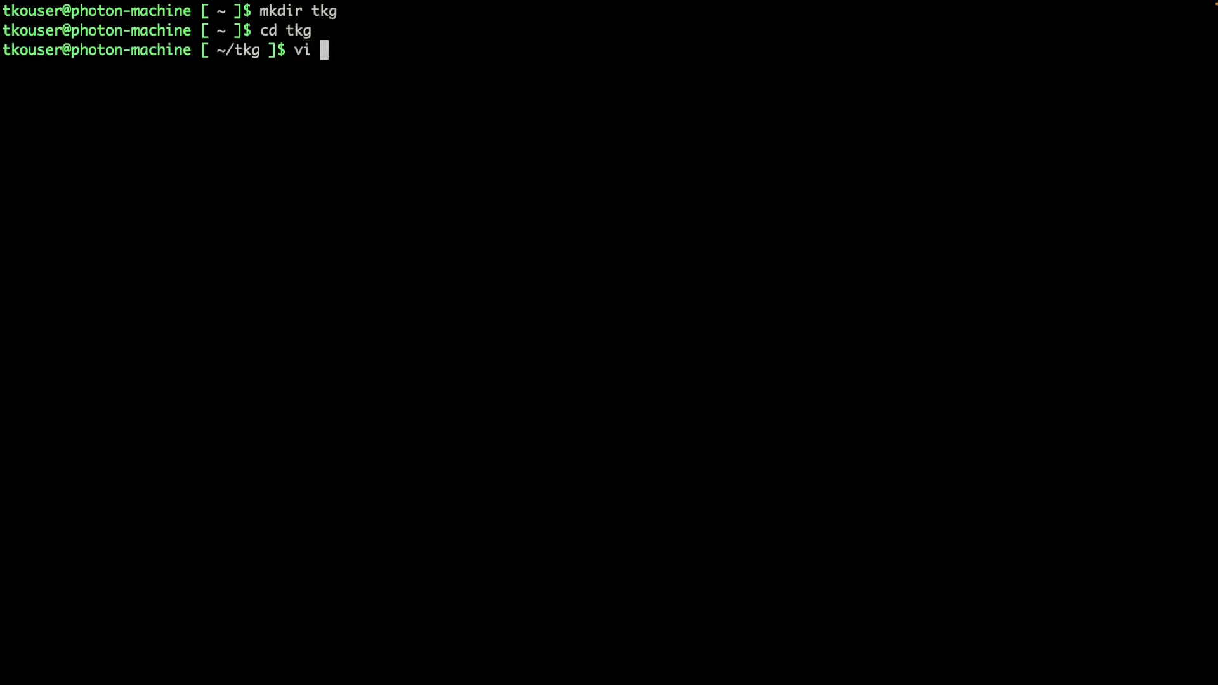
text(tkg-mc.config)
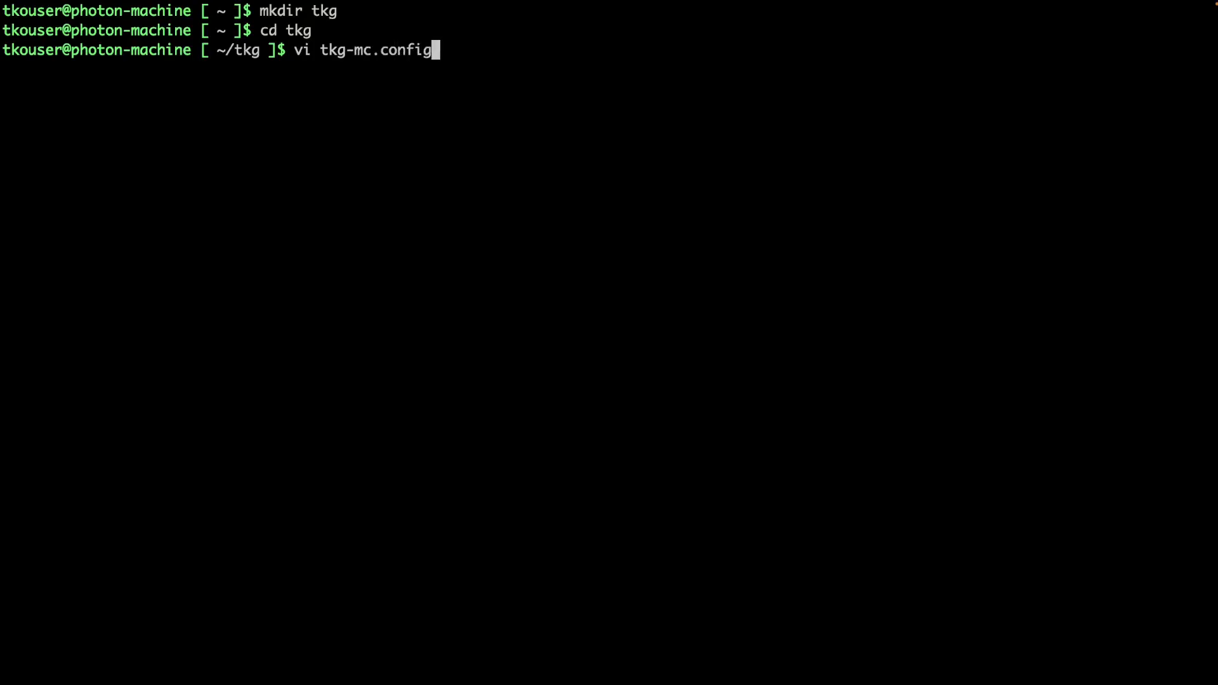
key(Return)
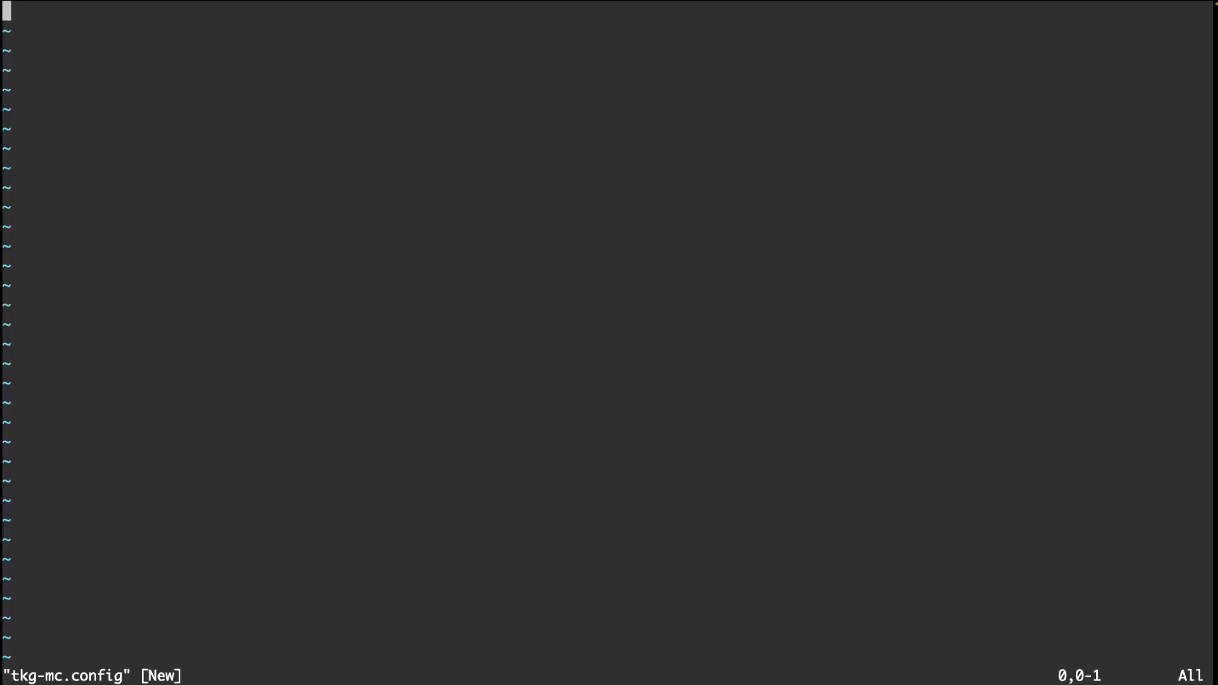
Paste the management-cluster YAML into tkg-mc.config and review it up to AVI_MANAGEMENT_CLUSTER_VIP_NETWORK_NAME.
key(i)
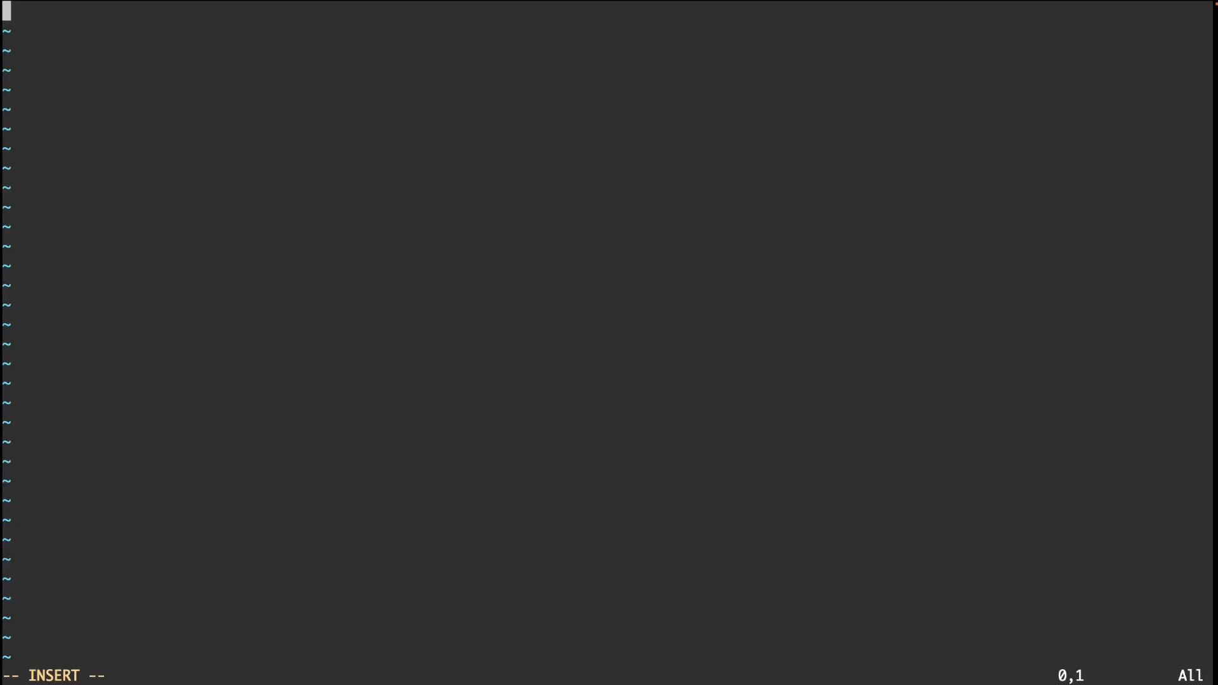
key(super+v)
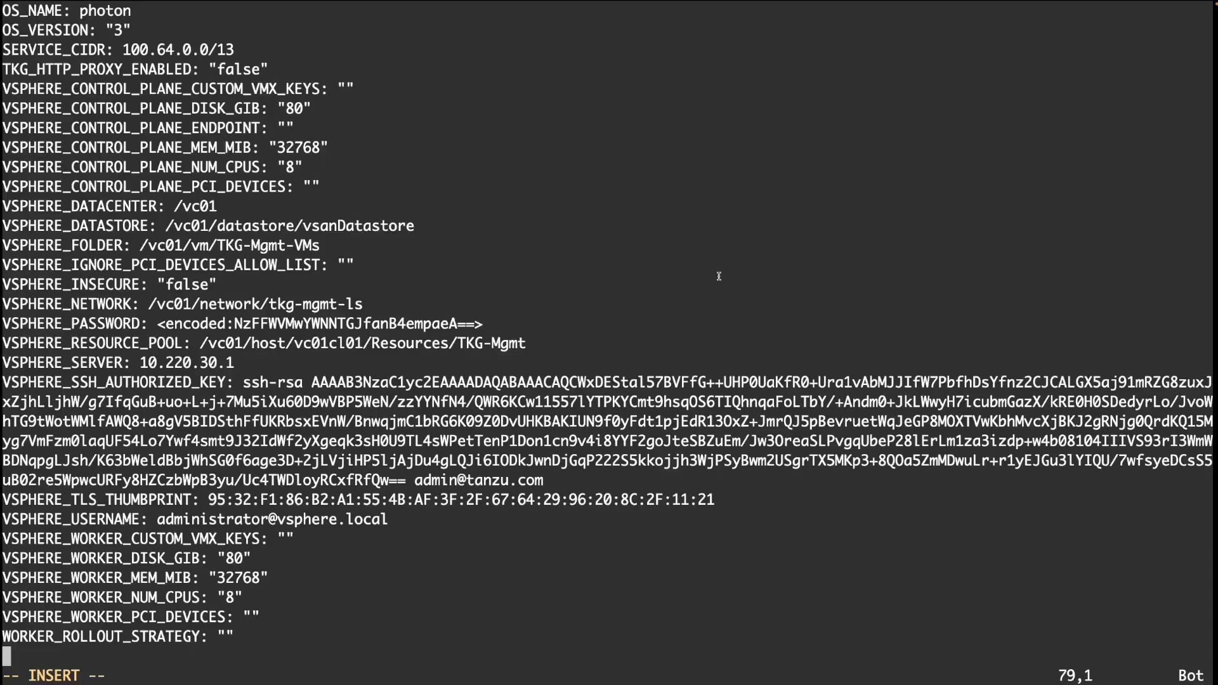
key(Page_Up)
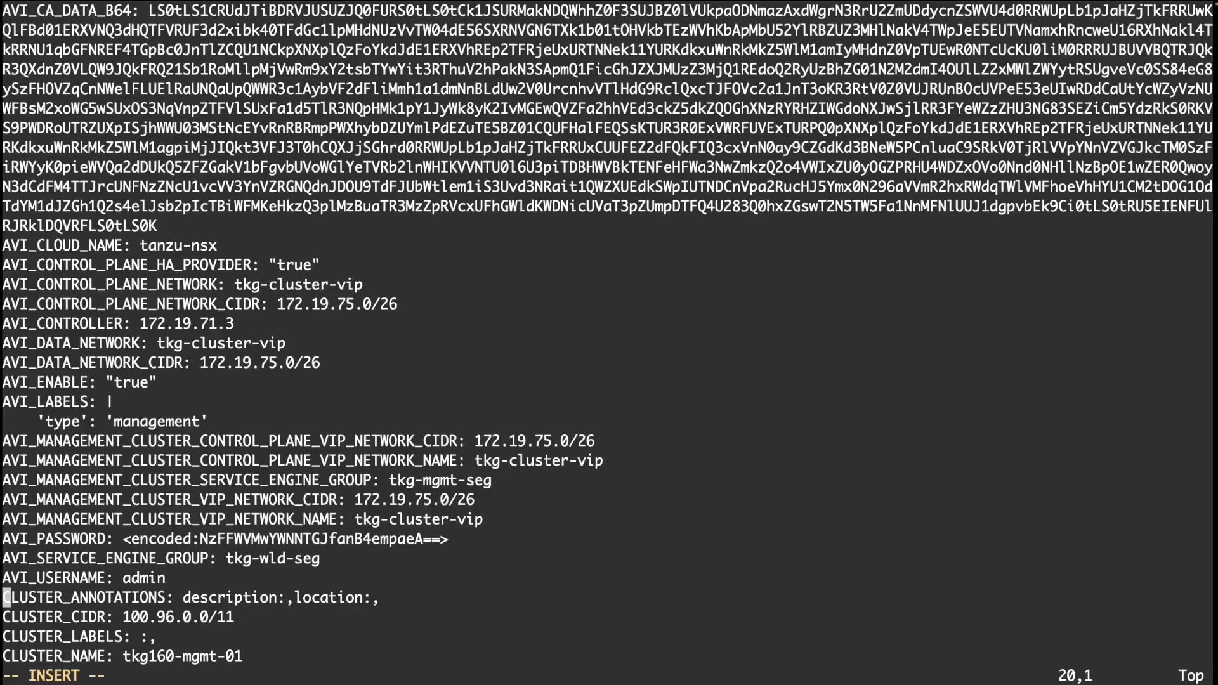
key(Page_Down)
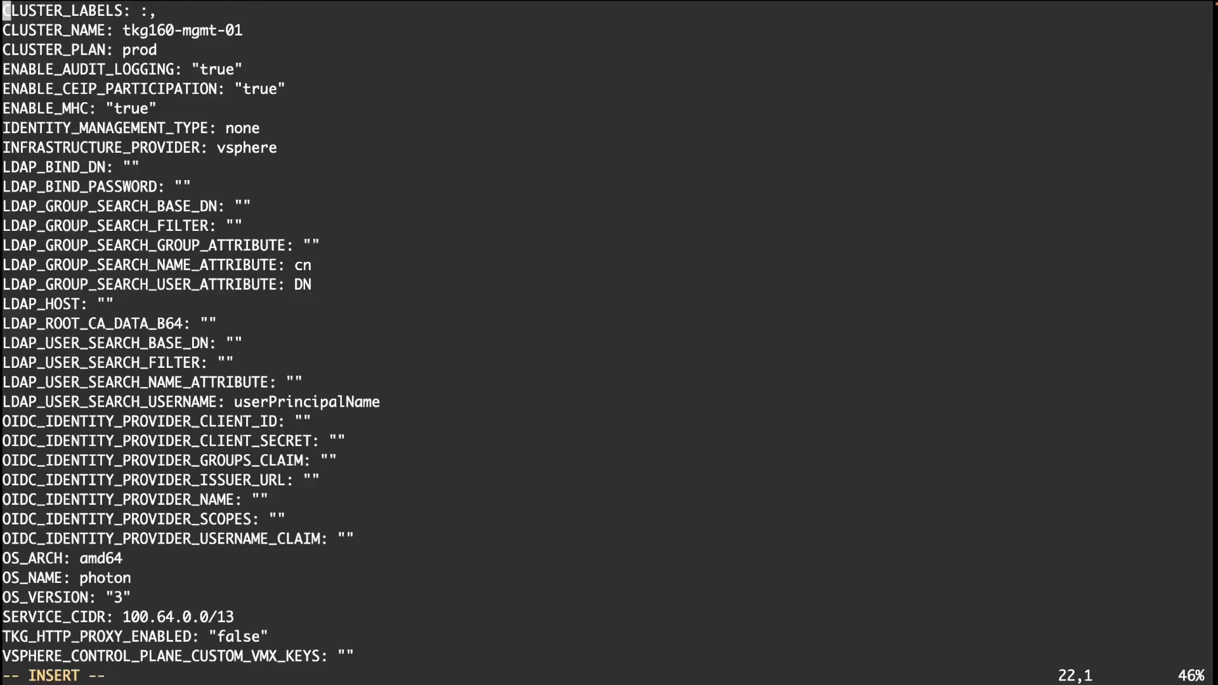
key(Page_Down)
key(Page_Up)
key(Up)
key(Up)
key(Up)
key(Up)
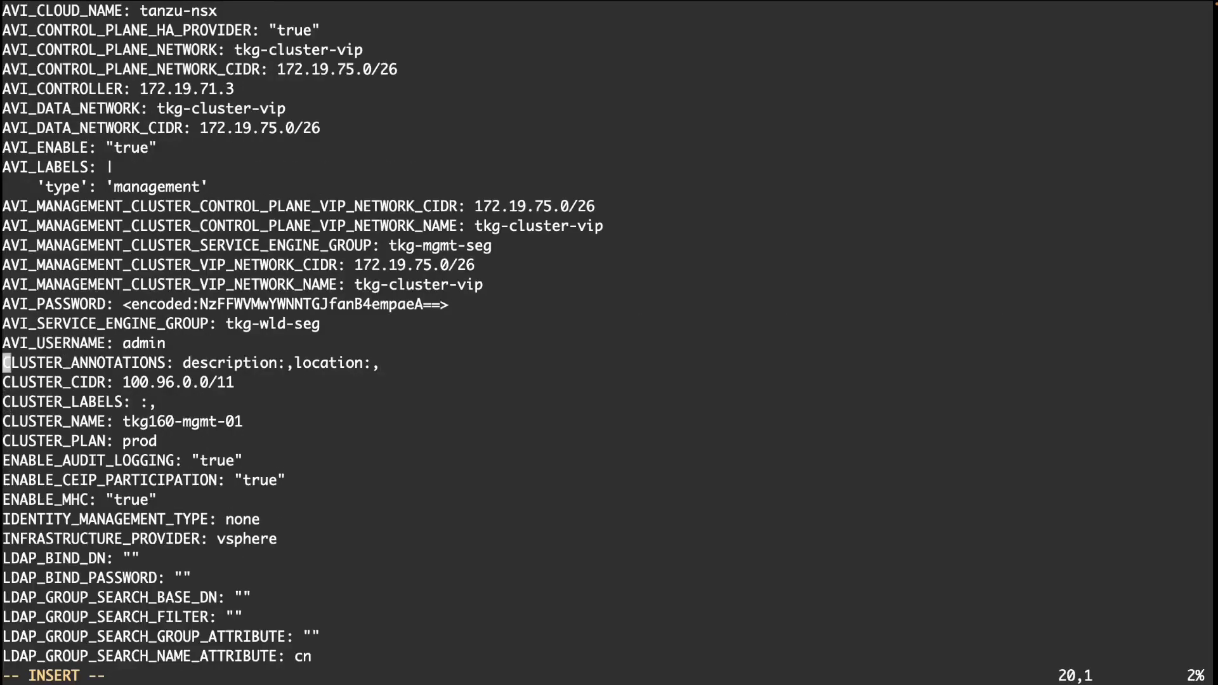
key(Up)
key(Up)
key(Up)
key(Up)
scroll(458, 308, up, 5)
scroll(458, 308, down, 5)
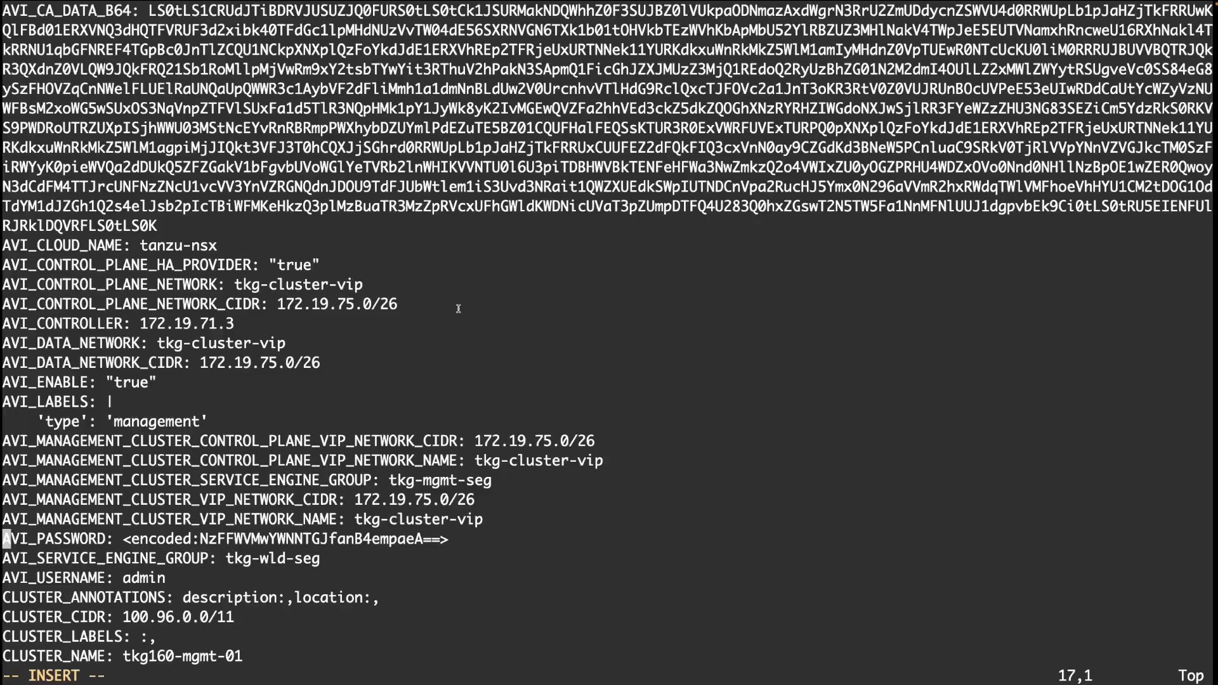
Insert 'AVI_NSXT_T1LR: /infra/tier-1s/nsxt01-t1-tr' above AVI_PASSWORD and save the file with :wq!
key(Return)
key(Up)
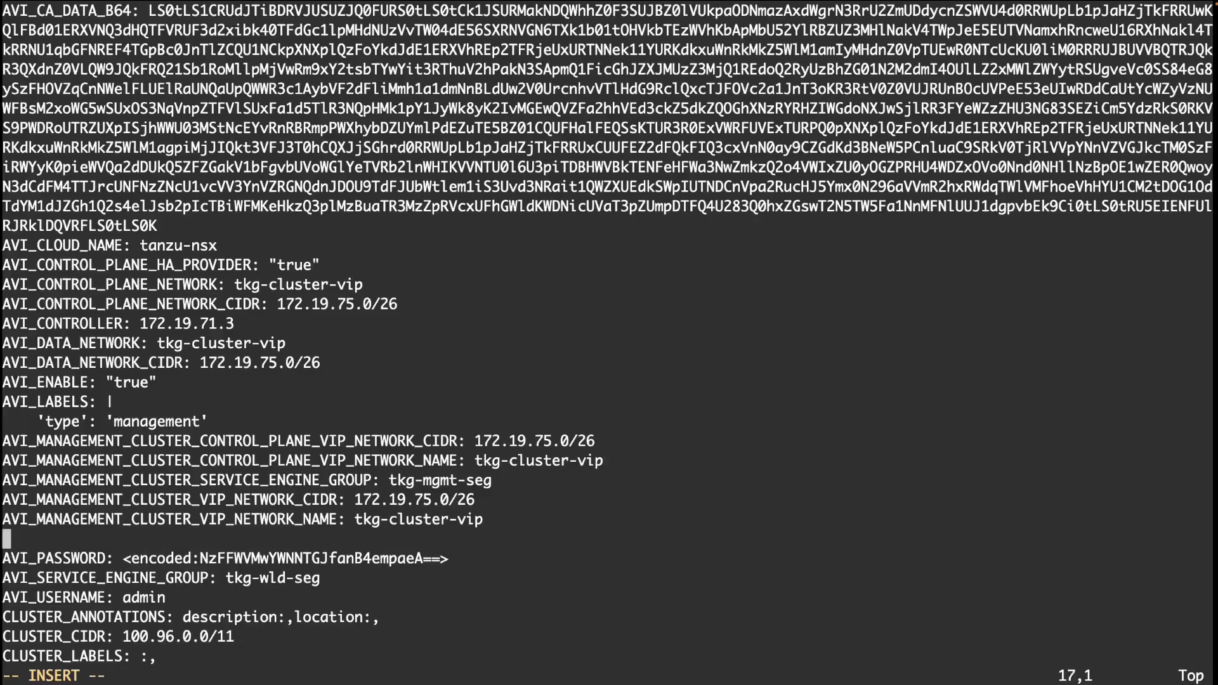
text(AVI_NSXT)
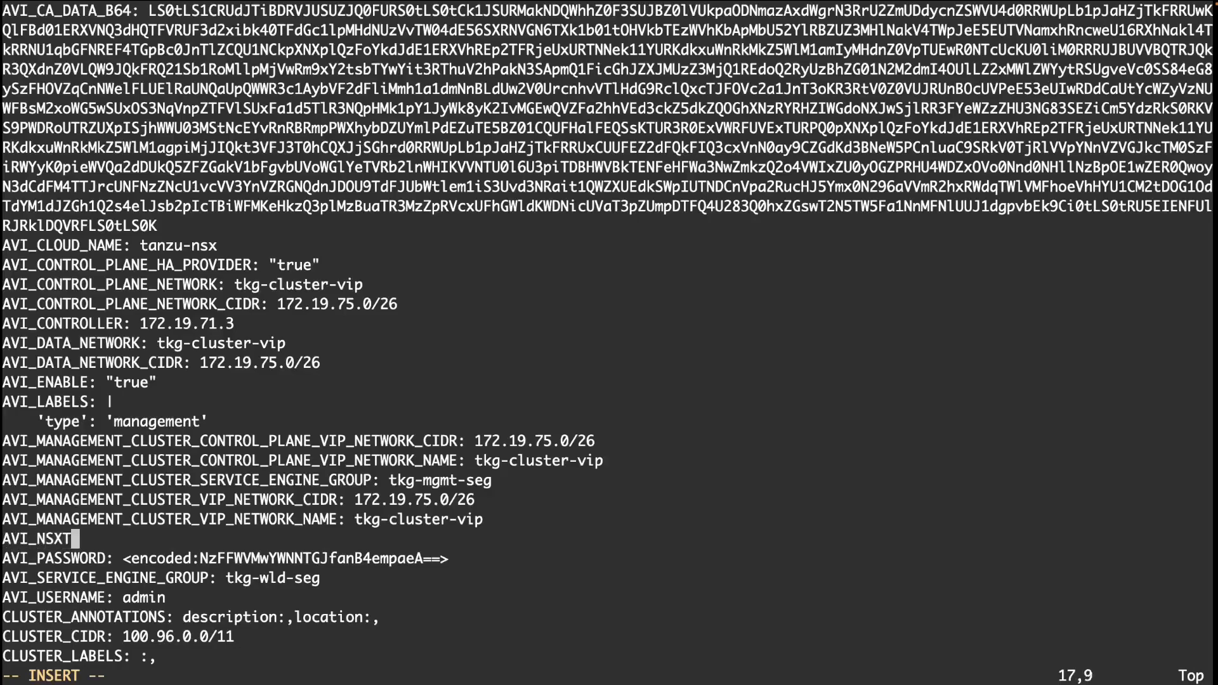
text(_T1LR:)
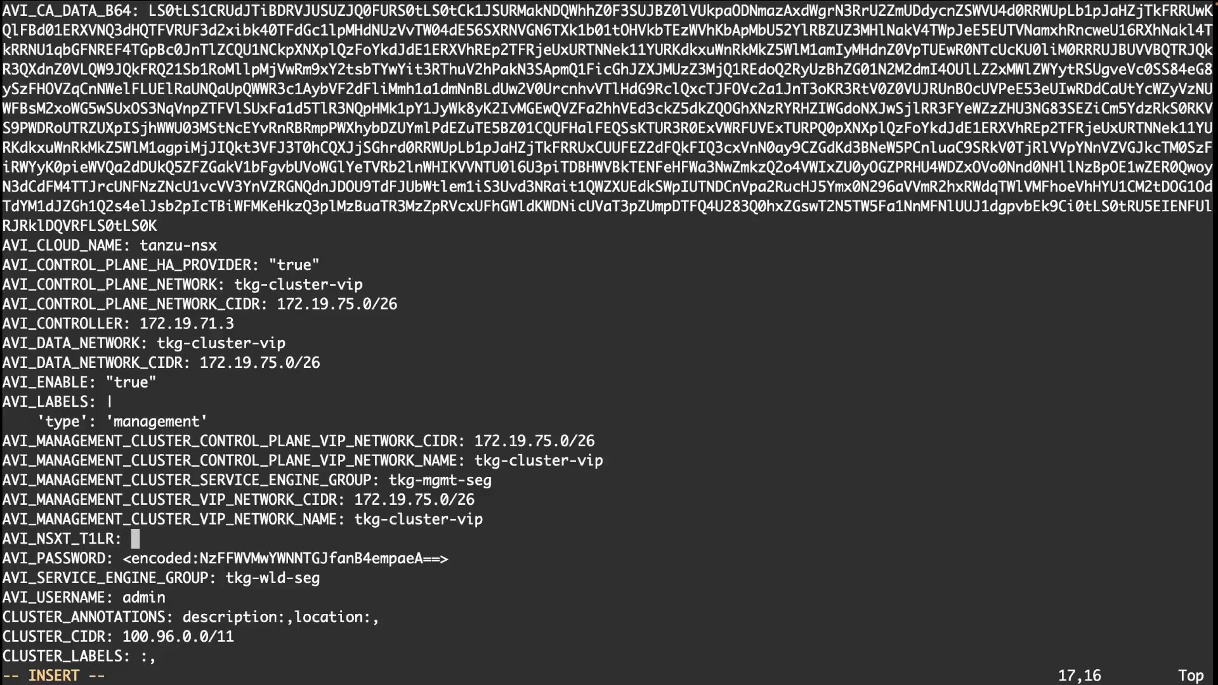
text(/infra/)
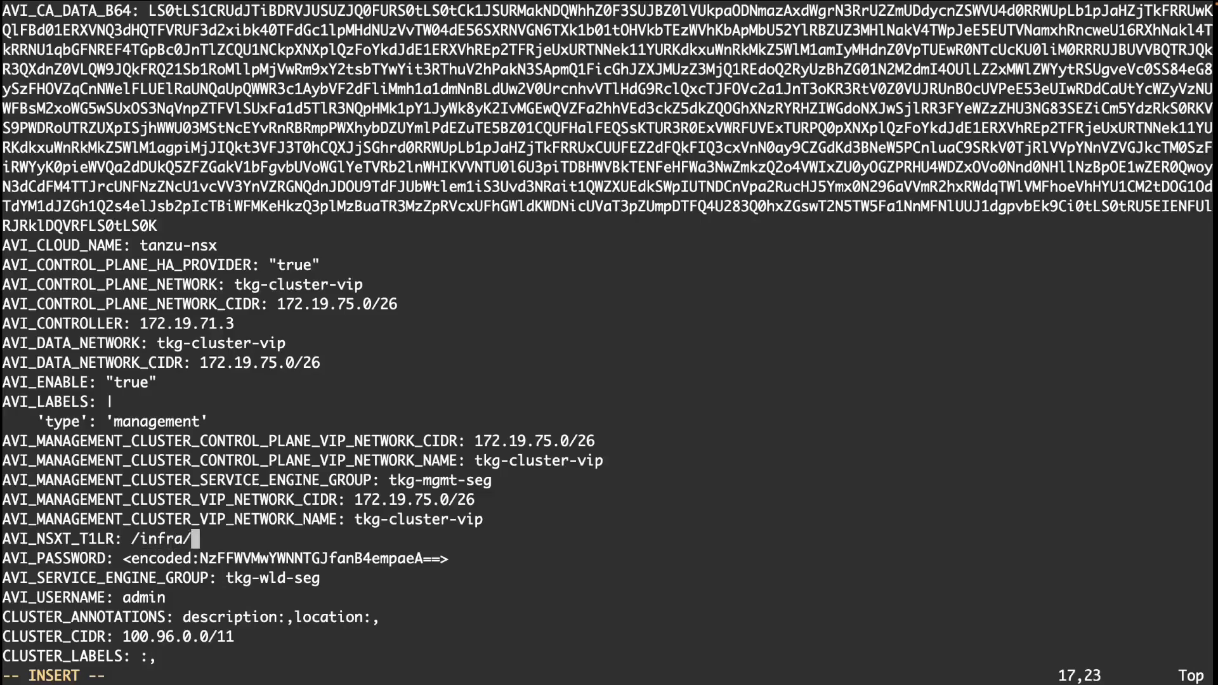
text(tier-1s/)
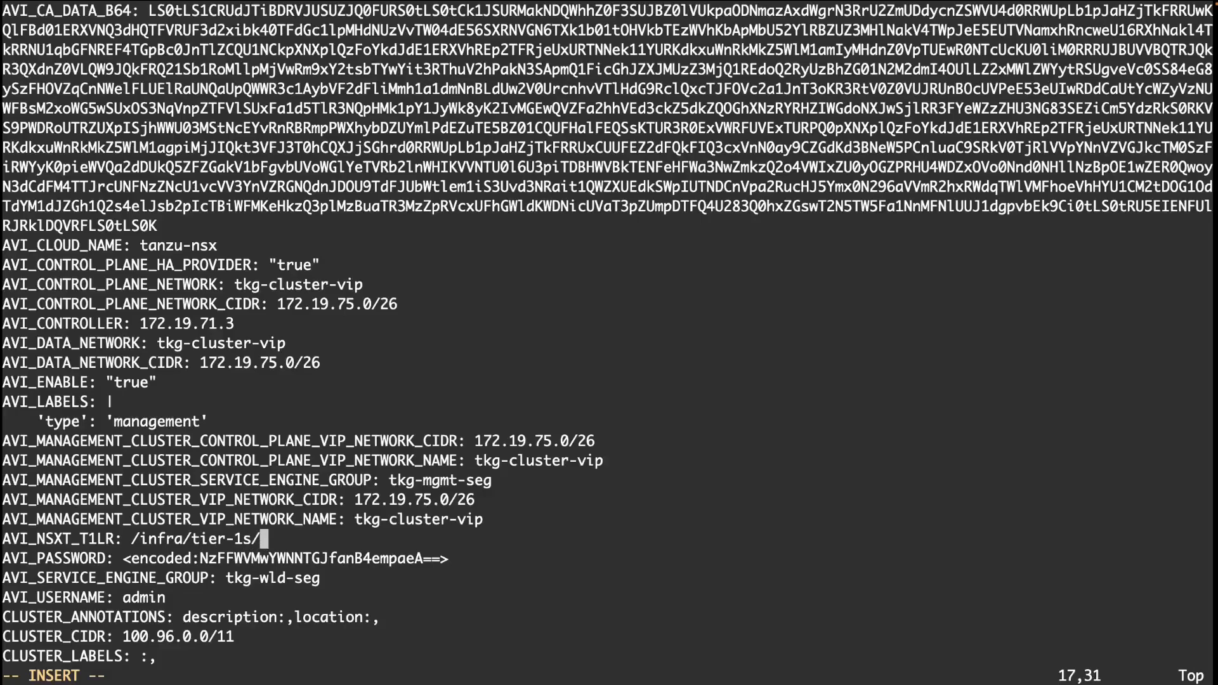
text(nsxt01)
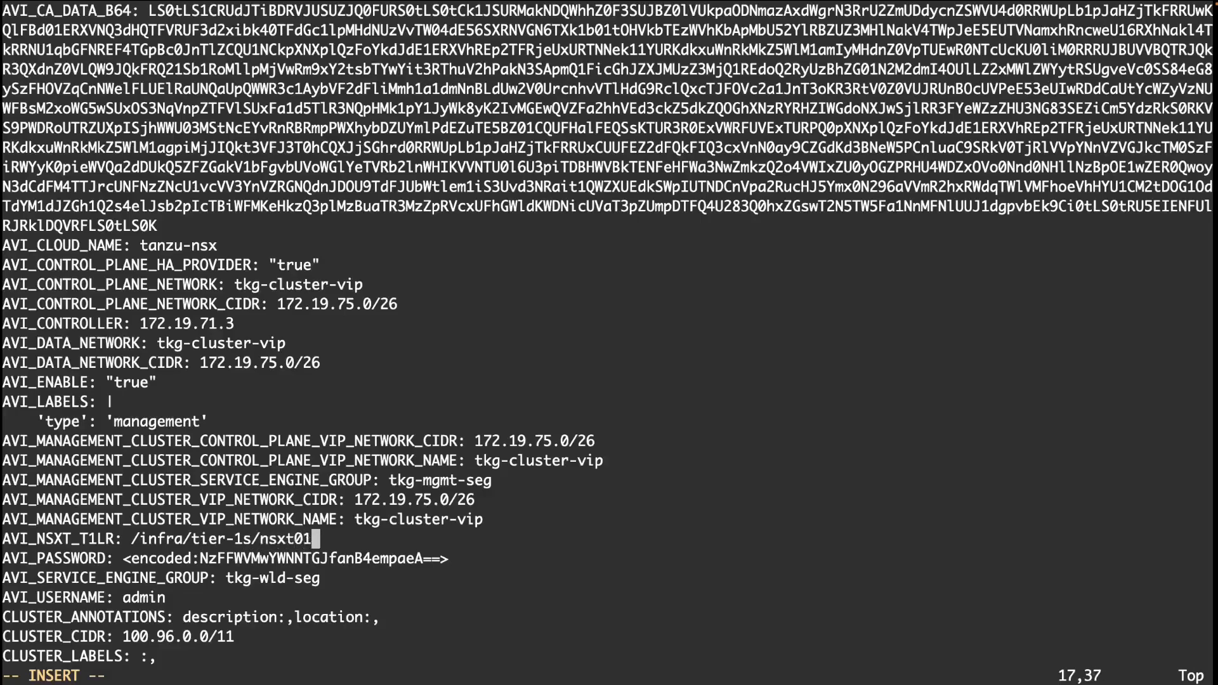
text(-t12)
key(BackSpace)
text(-tr)
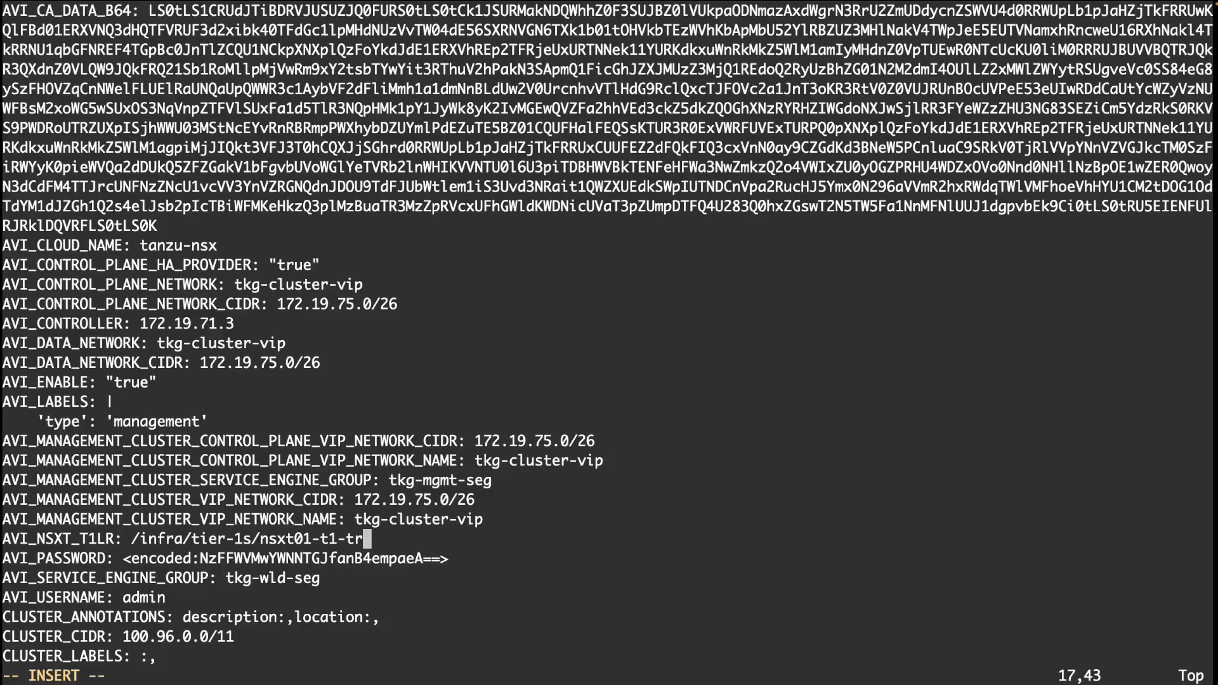
key(Escape)
text(:wq!)
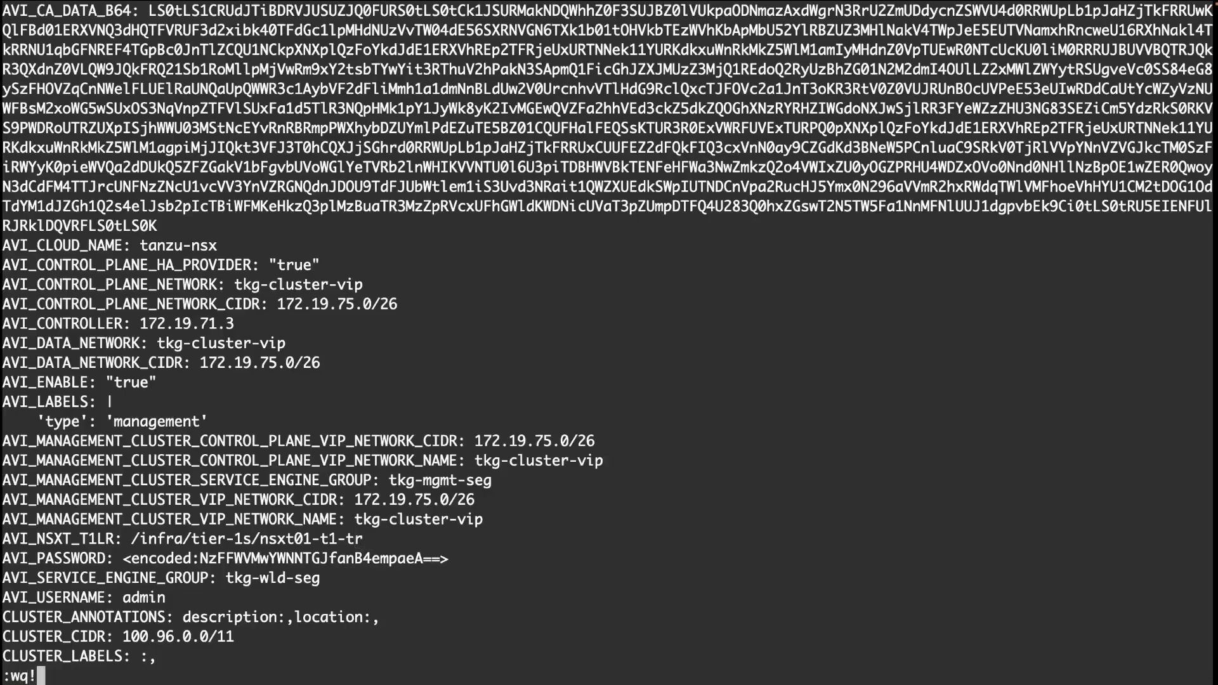
key(Return)
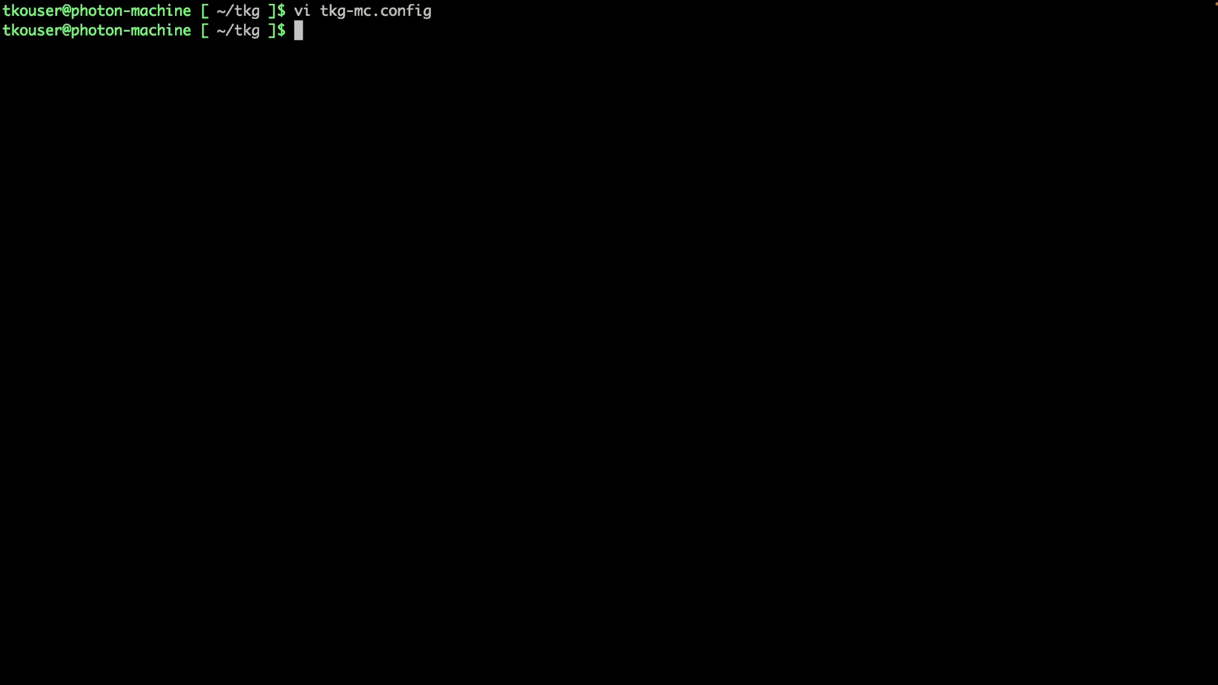
Print tkg-mc.config to check the AVI_NSXT_T1LR line, then clear and begin the tanzu create command.
text(cat tkg-)
key(Tab)
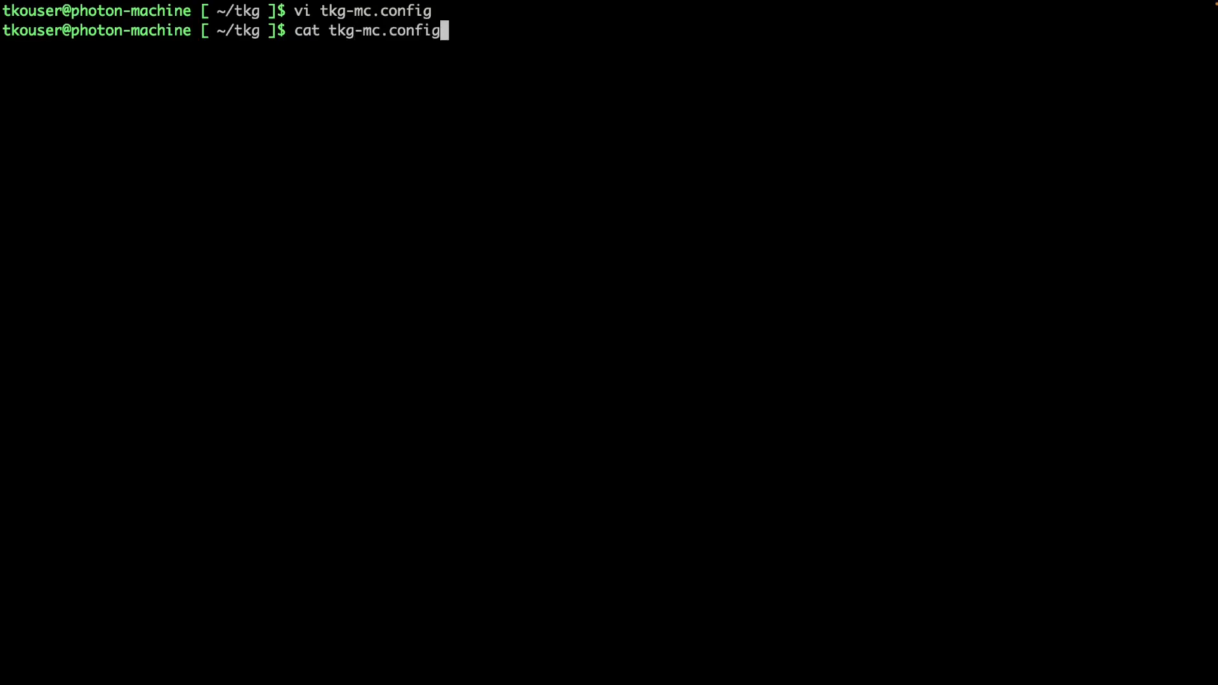
key(Return)
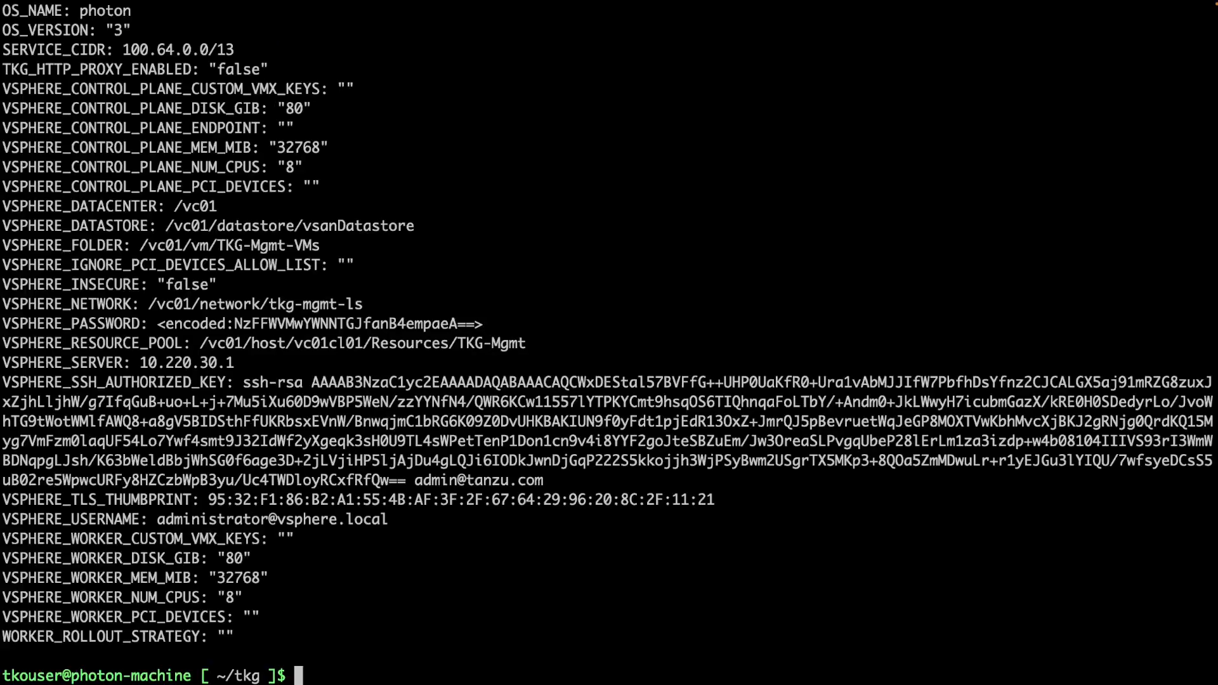
scroll(450, 331, up, 15)
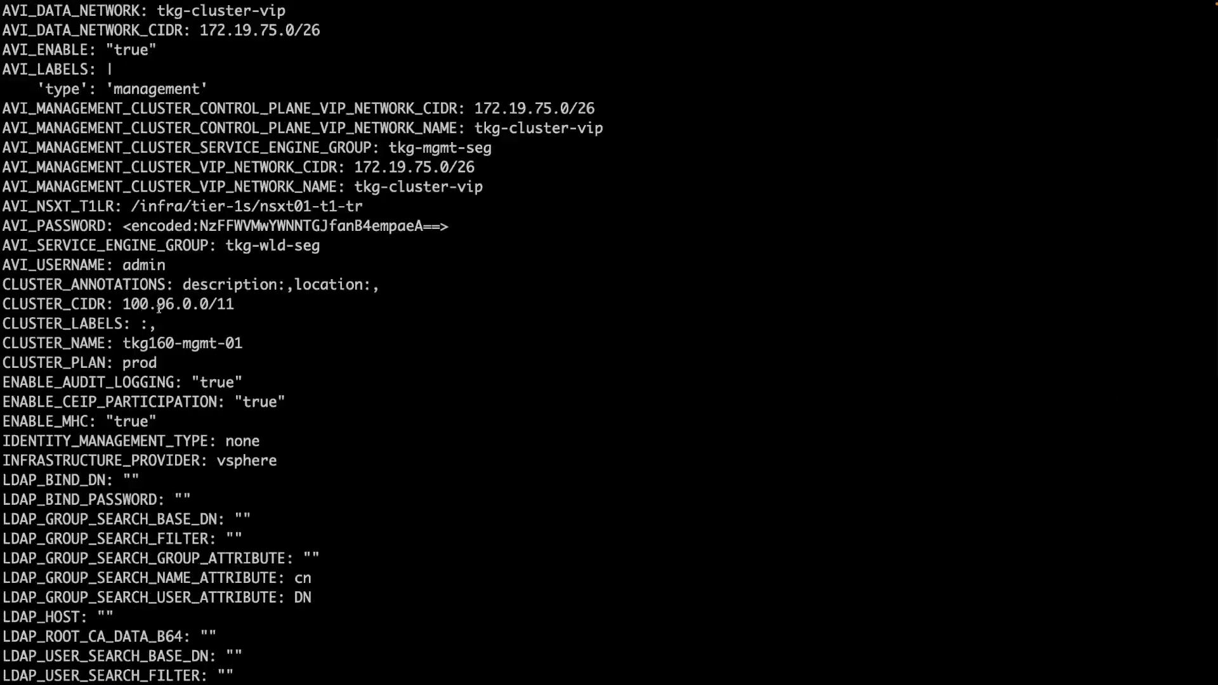
drag(1, 206, 365, 204)
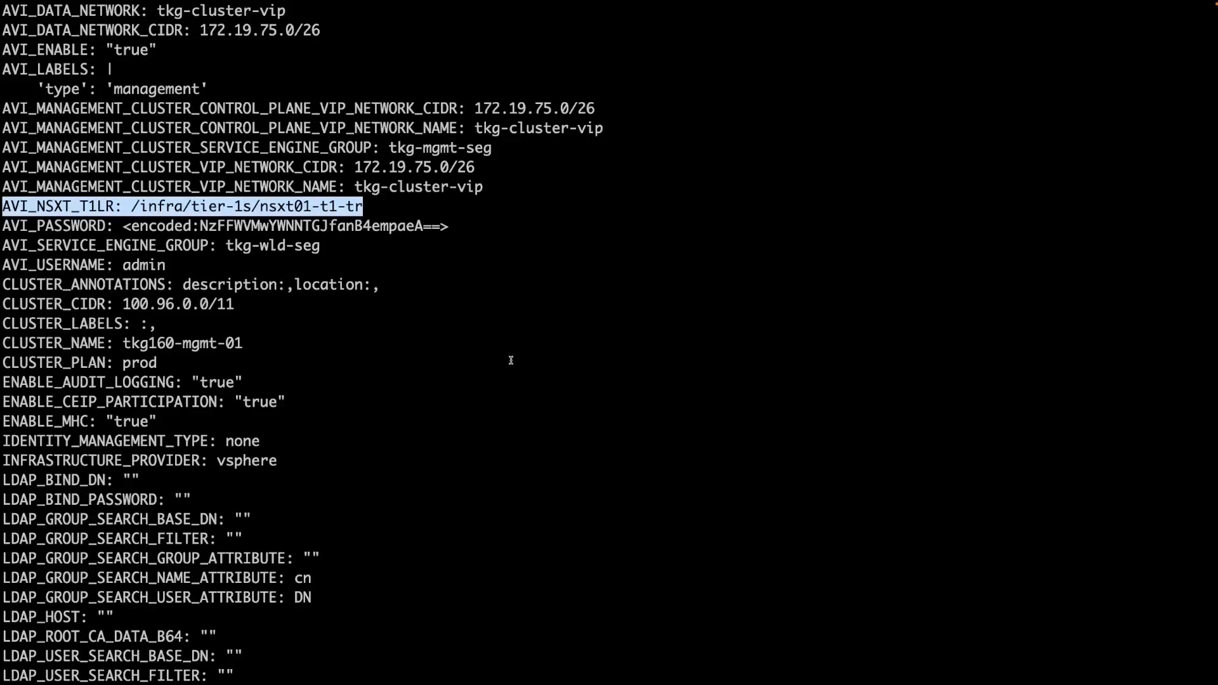
scroll(511, 360, down, 15)
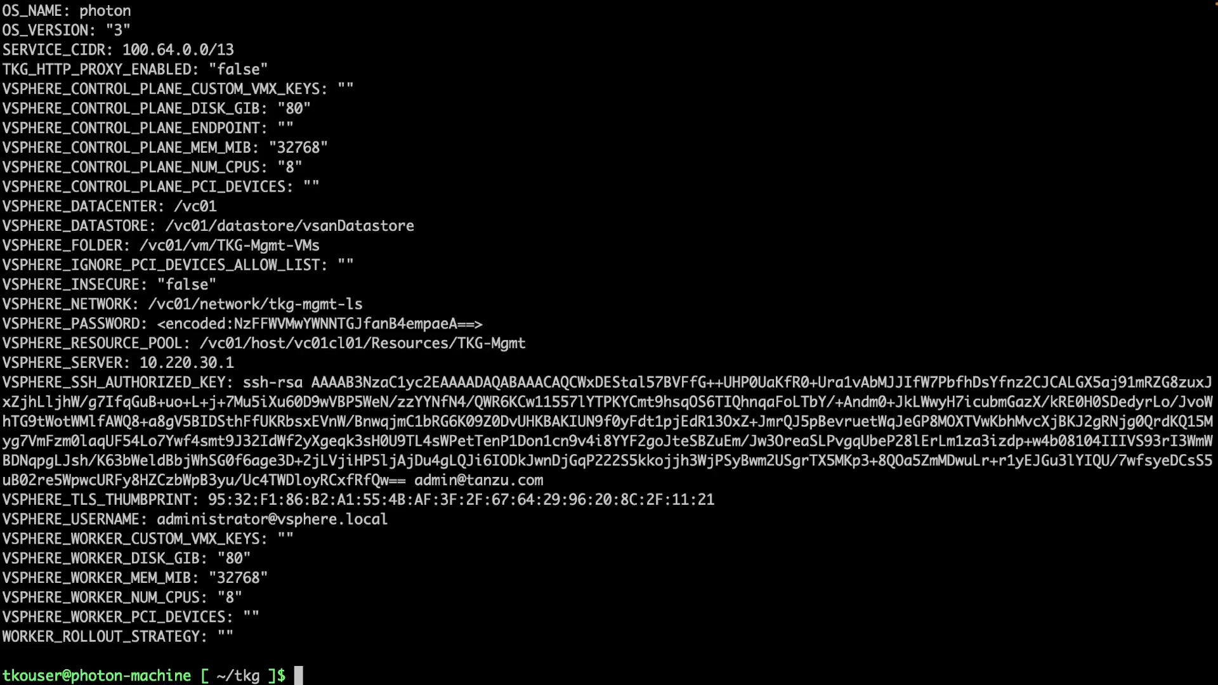
key(ctrl+l)
text(tanzu)
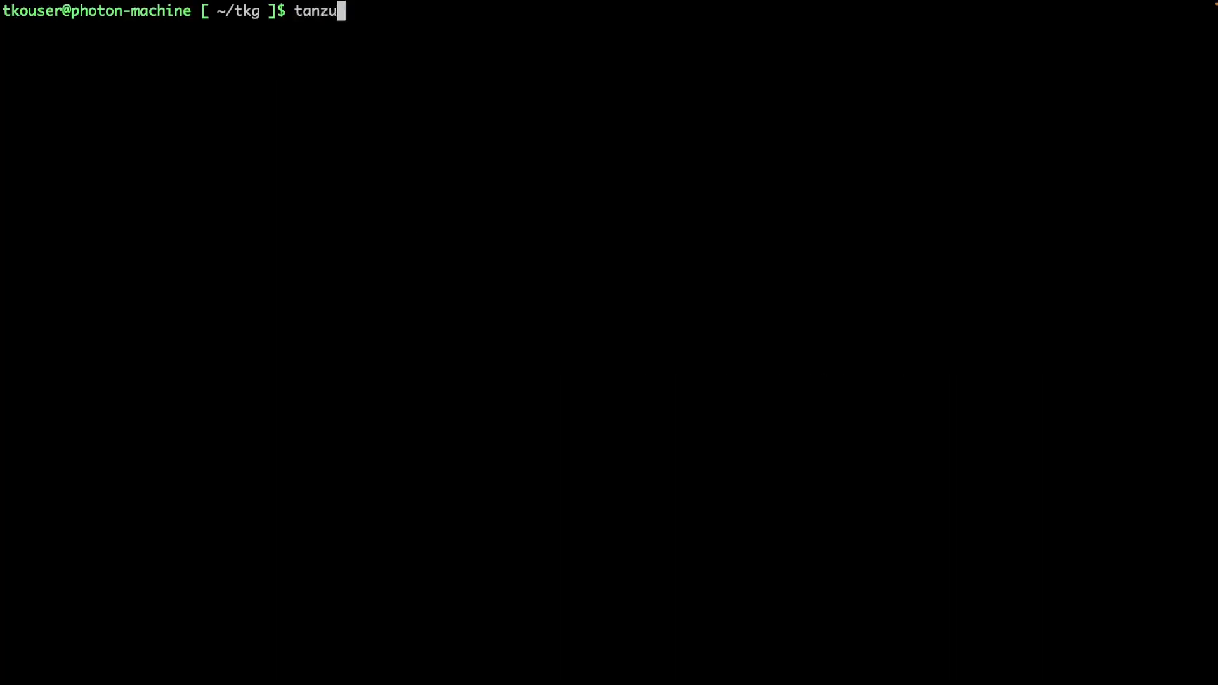
text( management-cluster create --file)
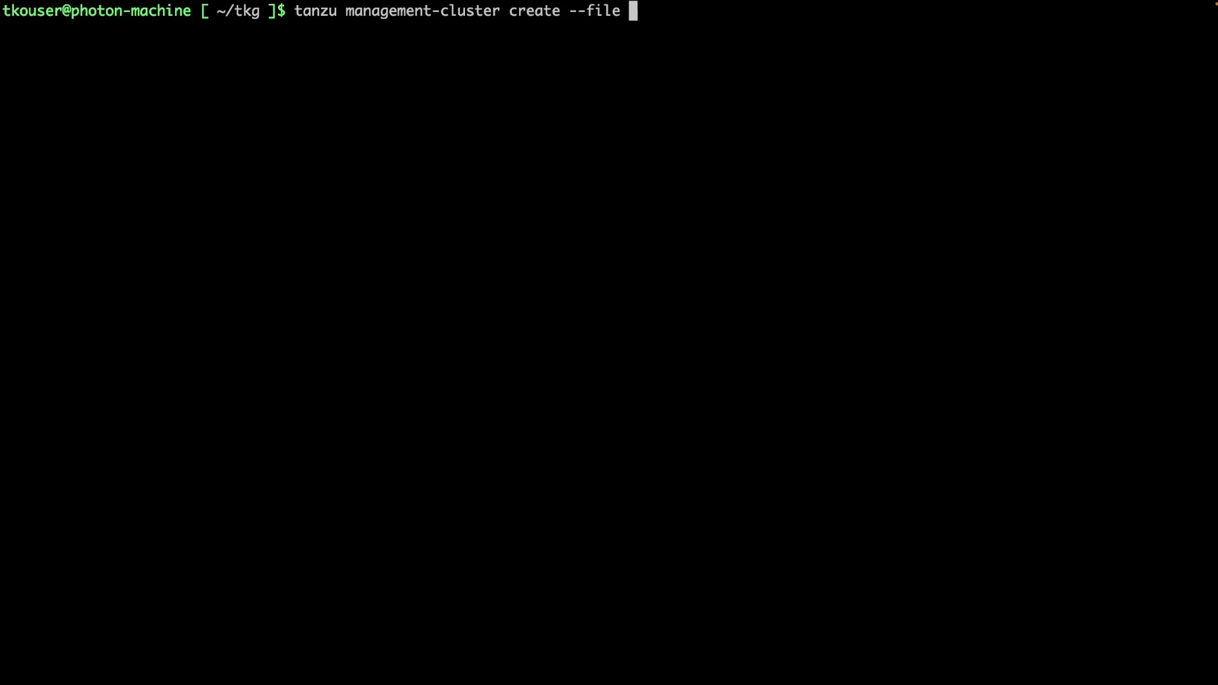
Run tanzu management-cluster create --file ~/tkg/tkg-mc.config -v 6.
text(~/tkg)
key(Tab)
key(Tab)
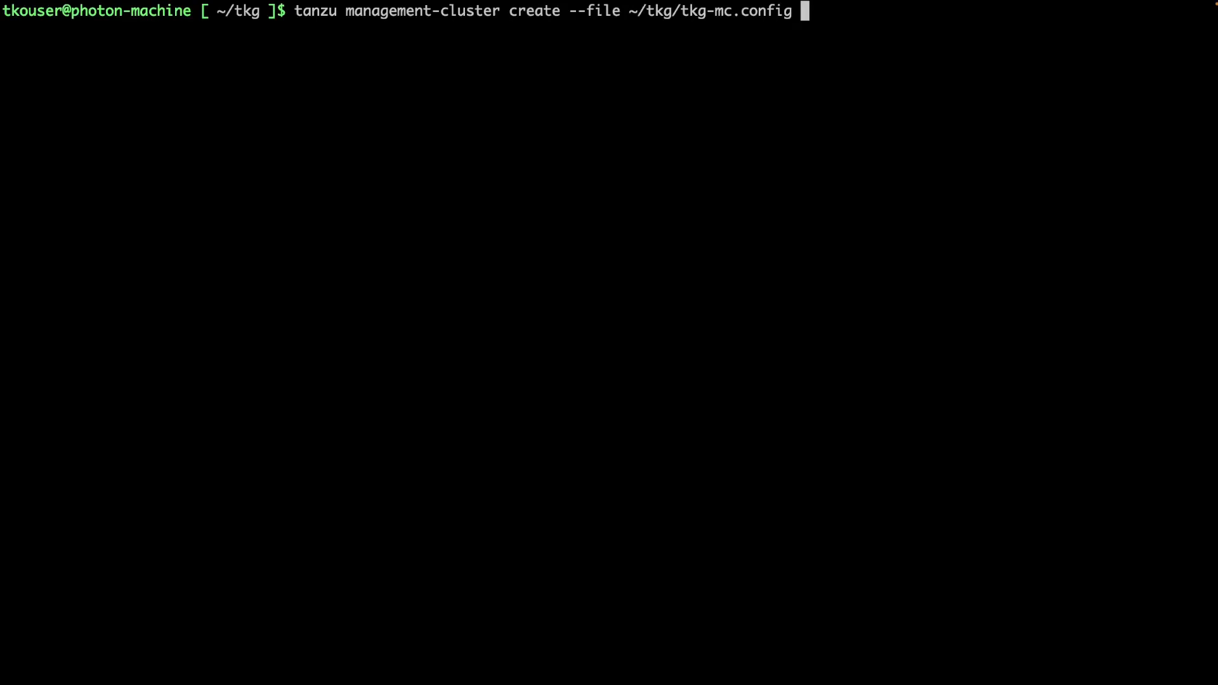
text(-v 6)
key(Return)
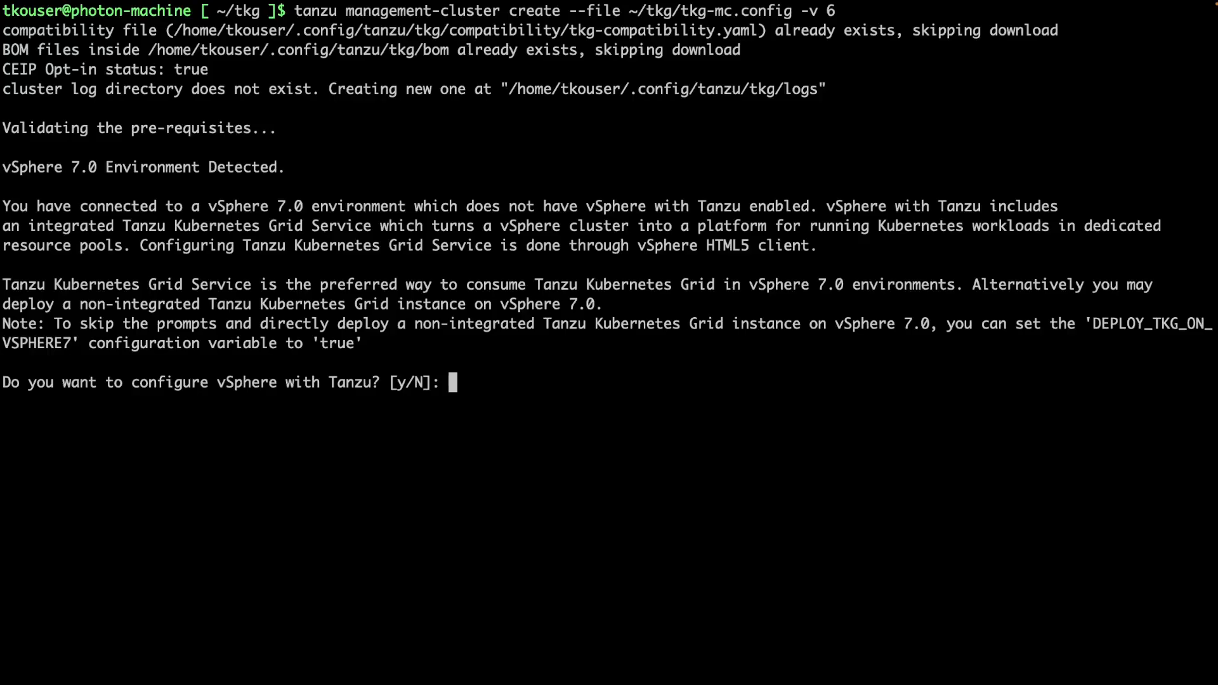
Answer n to vSphere with Tanzu and y to deploy a non-integrated TKG management cluster.
text(n)
key(Return)
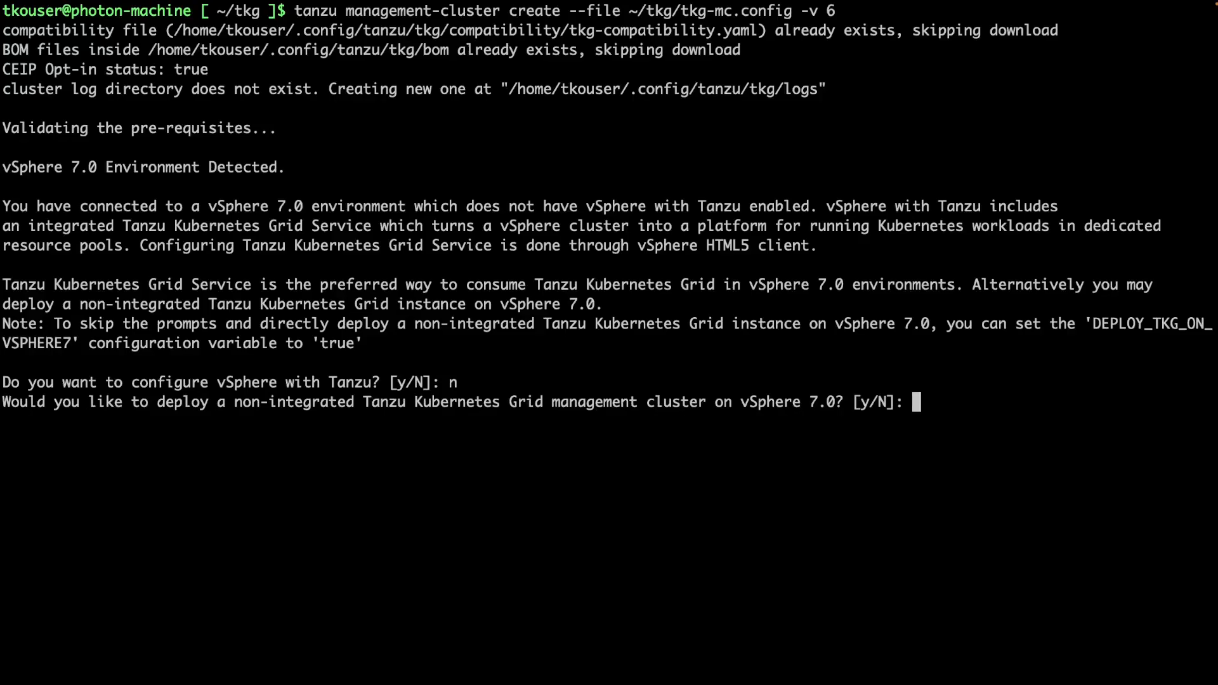
text(y)
key(Return)
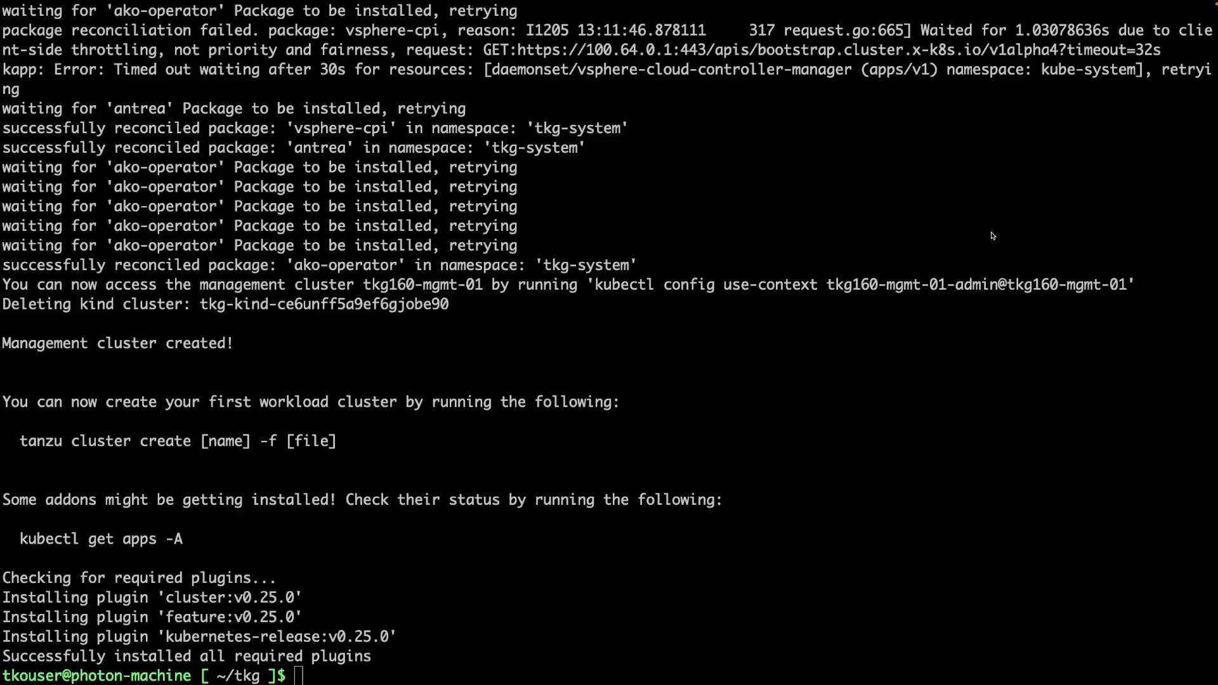
click(599, 290)
drag(596, 290, 1128, 285)
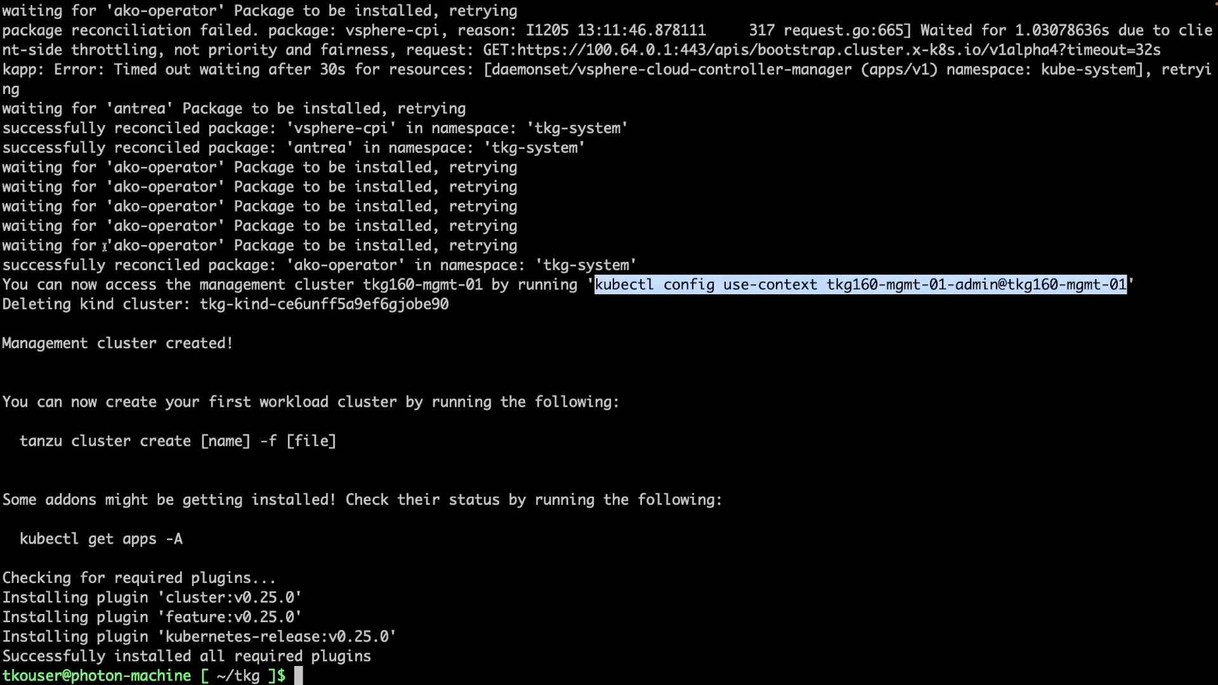
click(66, 247)
drag(114, 246, 216, 248)
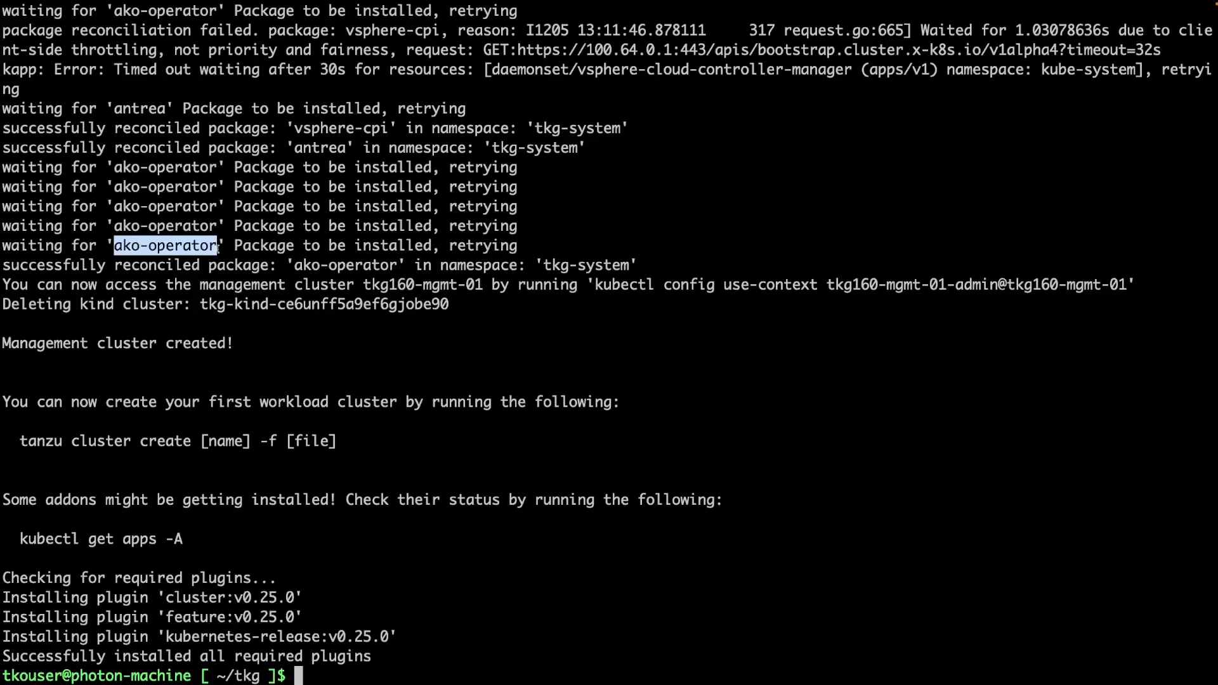
click(505, 595)
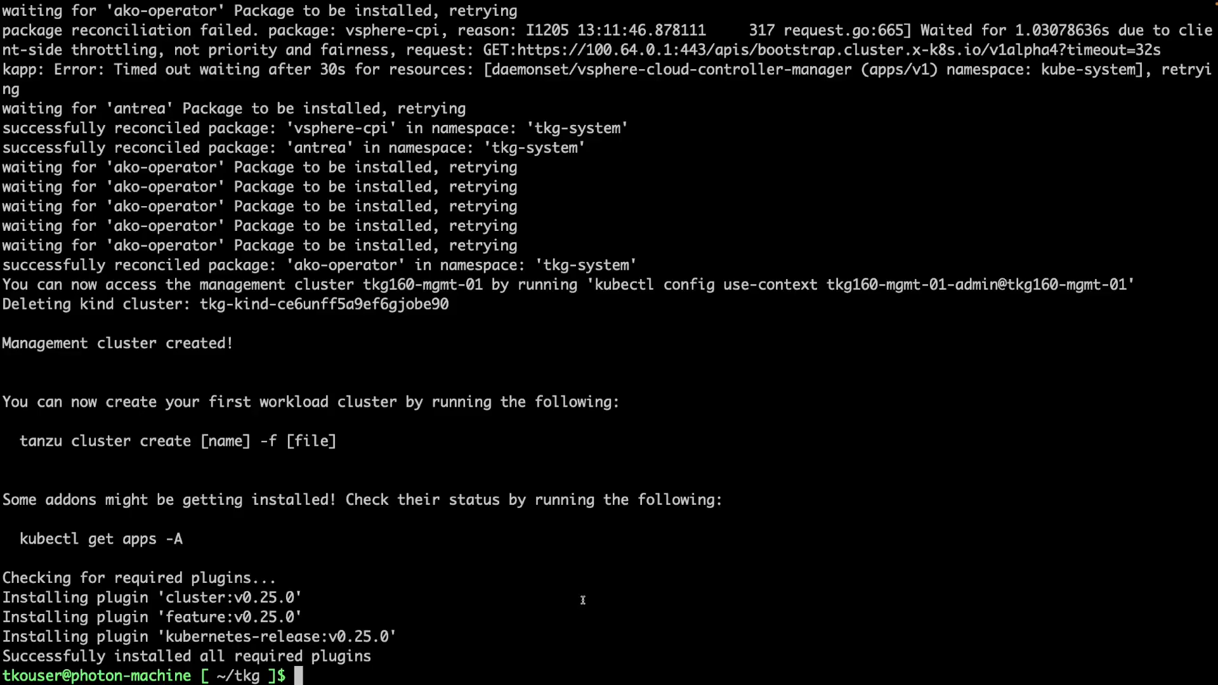
Run kubectl get nodes -o wide to list the six Ready nodes.
text(kubectl get nodes -o wide)
key(Return)
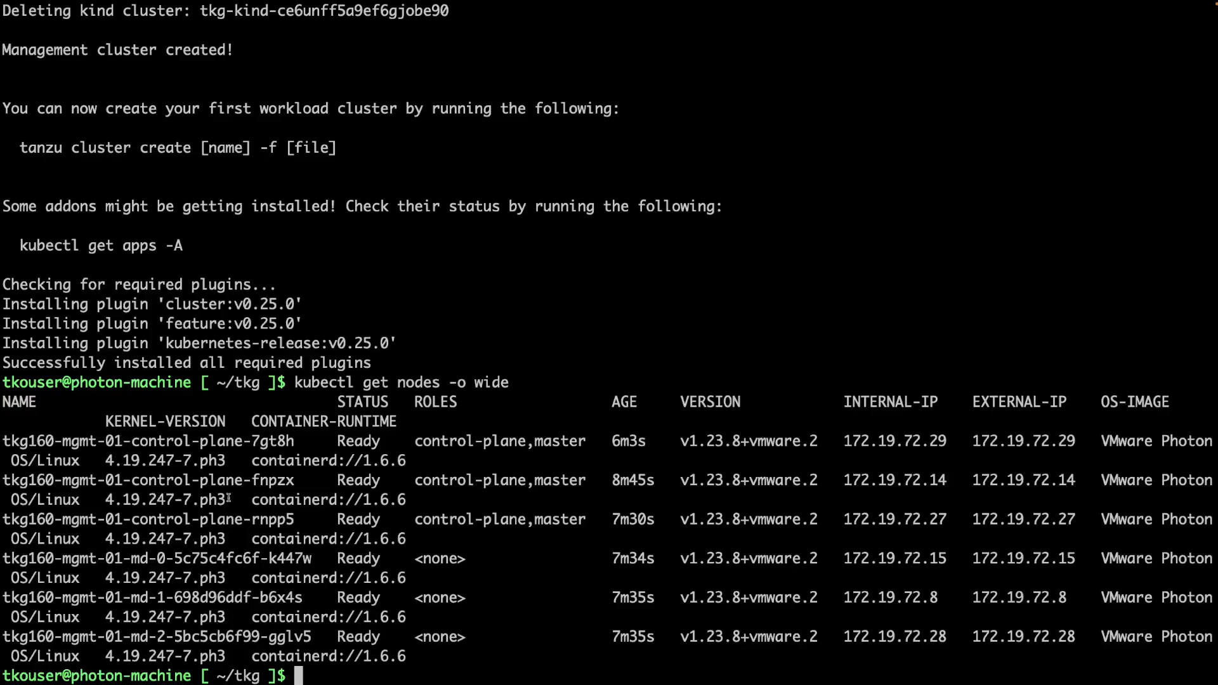
Run kubectl get pods -A and scroll the output to confirm every pod is Running.
text(kubectl get pods -A)
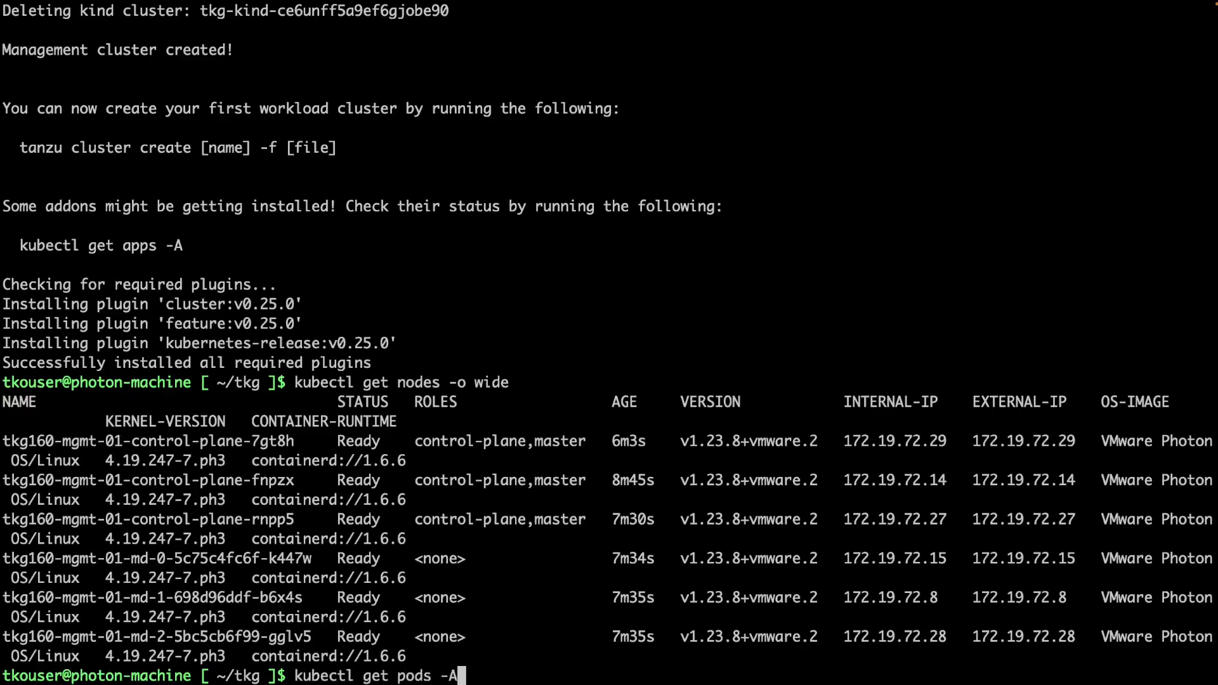
key(Return)
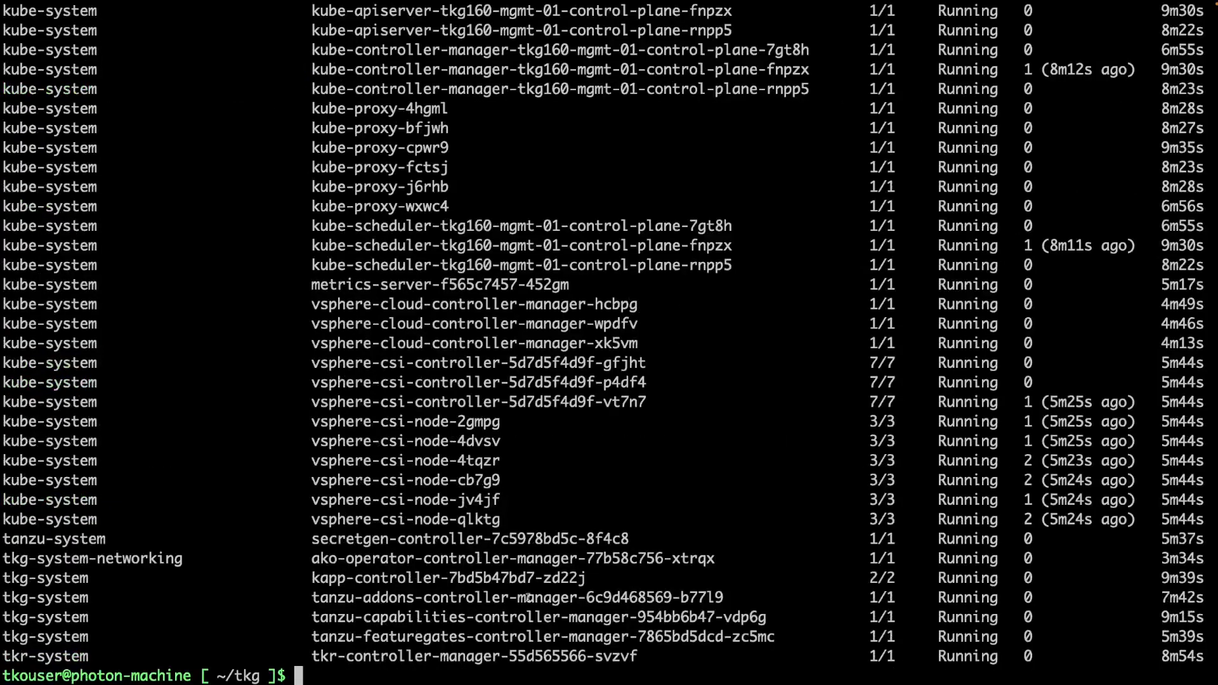
scroll(574, 571, up, 10)
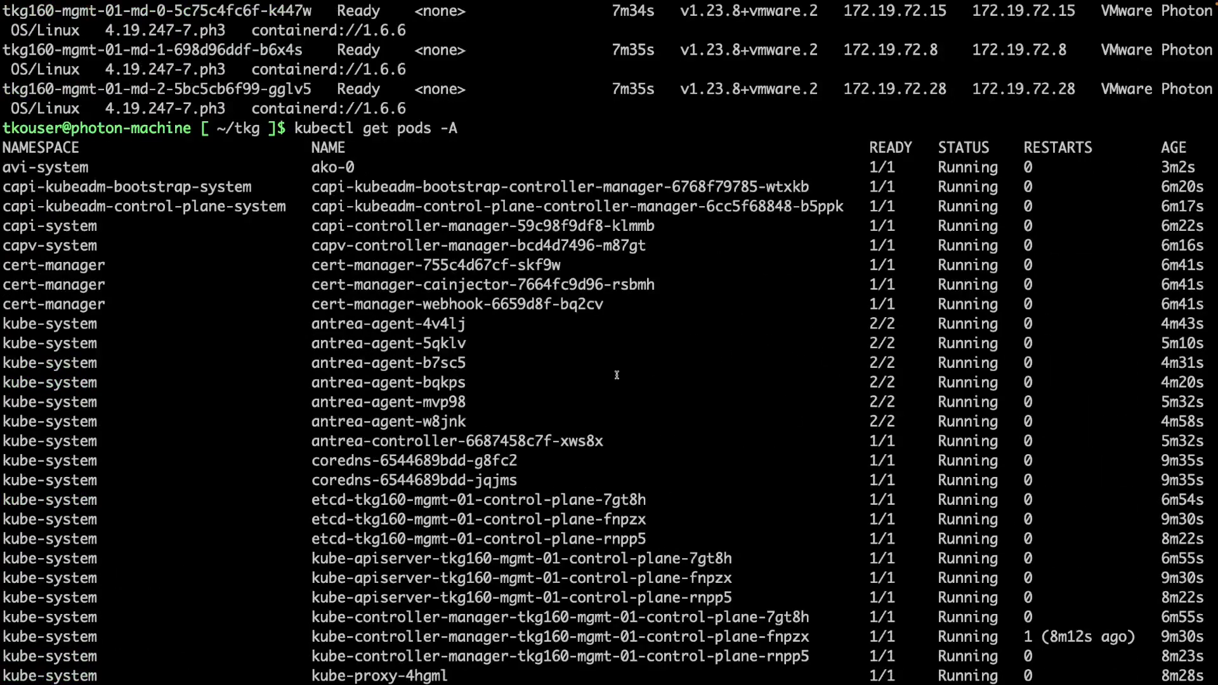
scroll(617, 374, down, 3)
scroll(615, 375, down, 5)
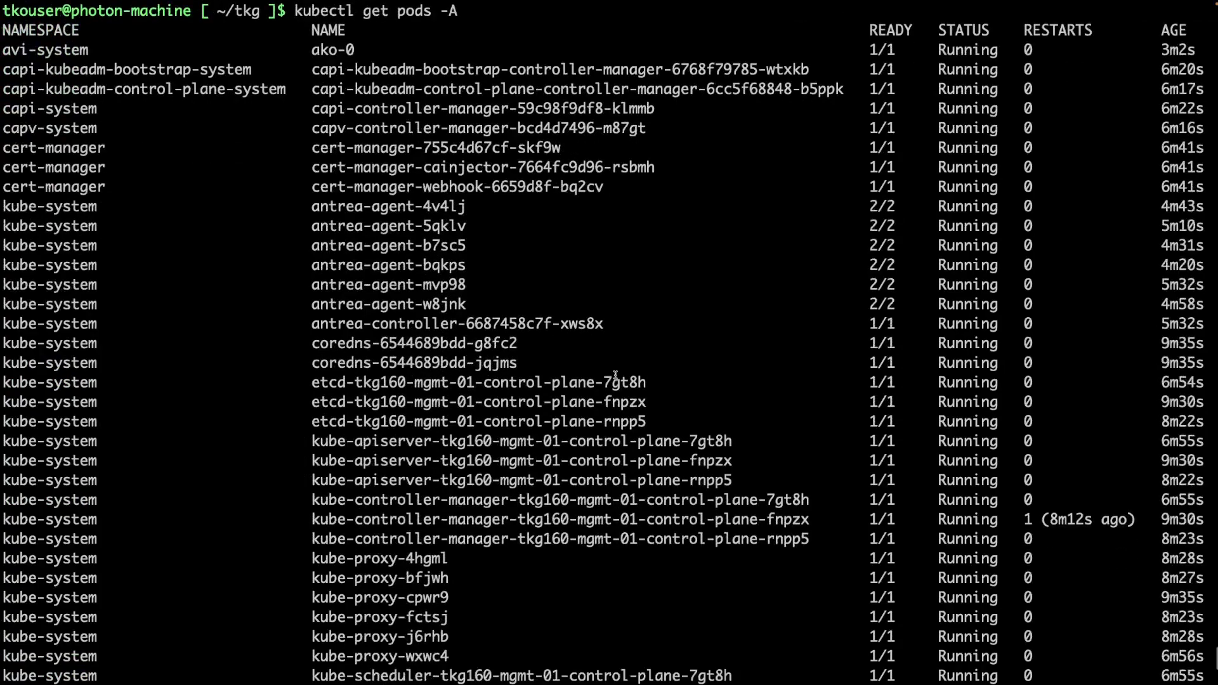
scroll(616, 375, down, 4)
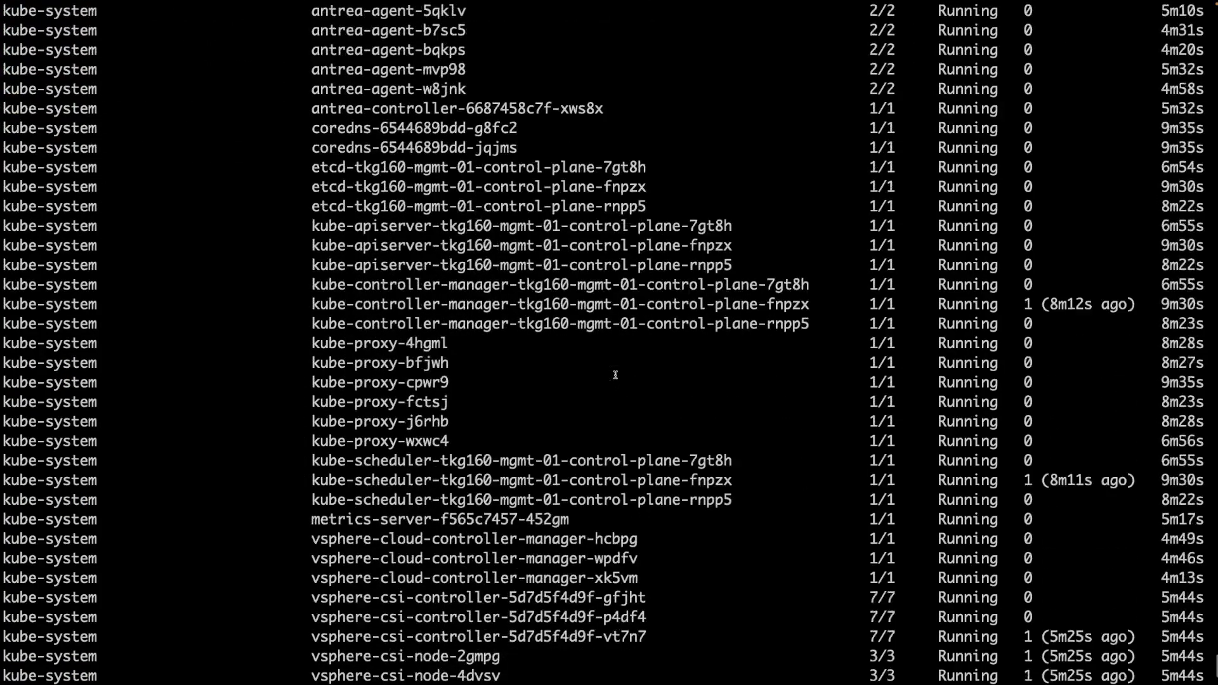
scroll(614, 374, up, 6)
scroll(614, 375, up, 2)
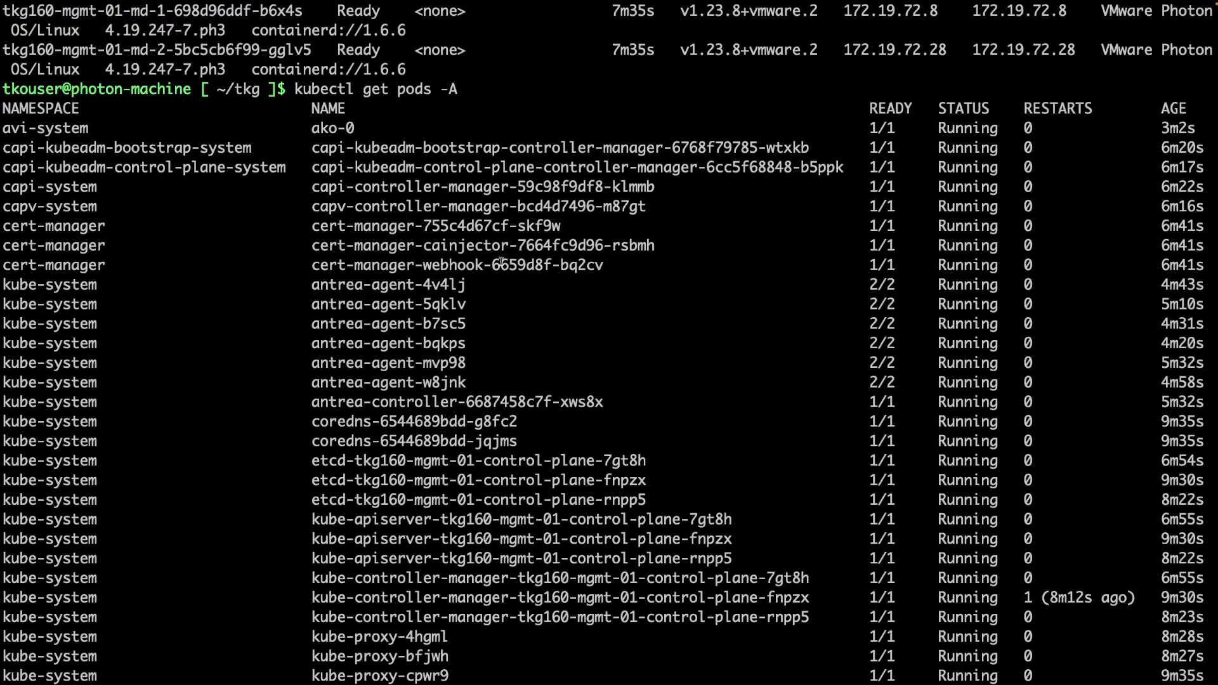
scroll(438, 298, down, 9)
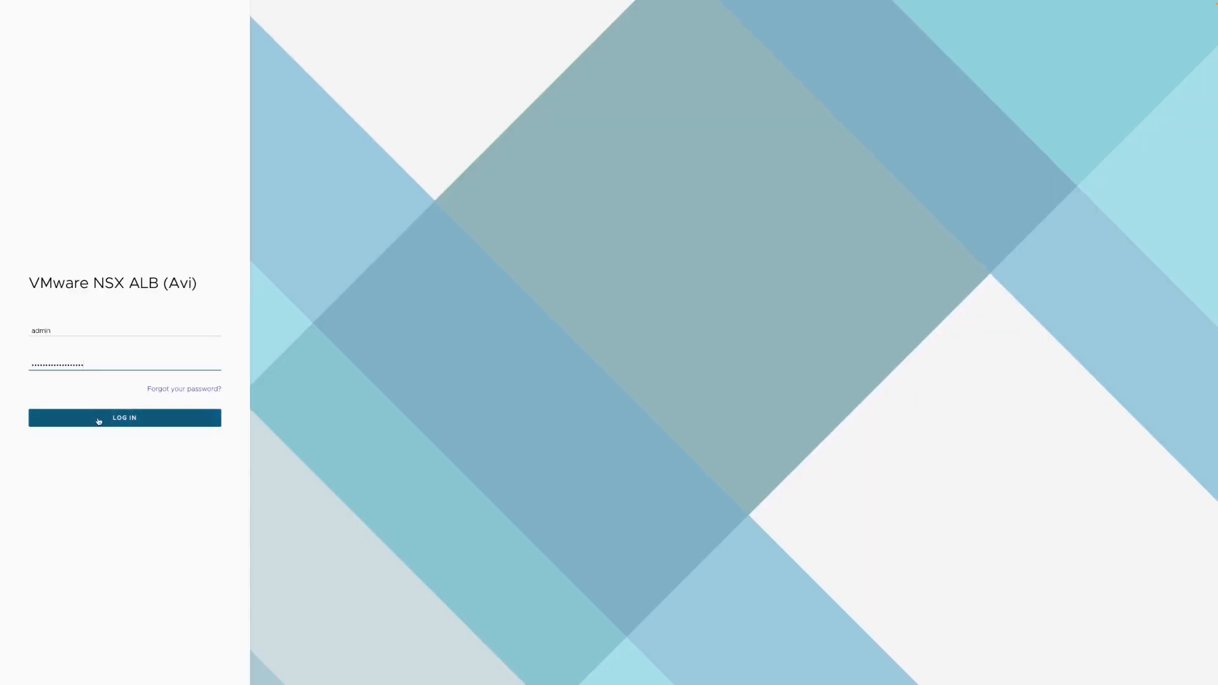
Log in to NSX-ALB and view the control-plane virtual service as a VS Tree, then as a table.
click(98, 420)
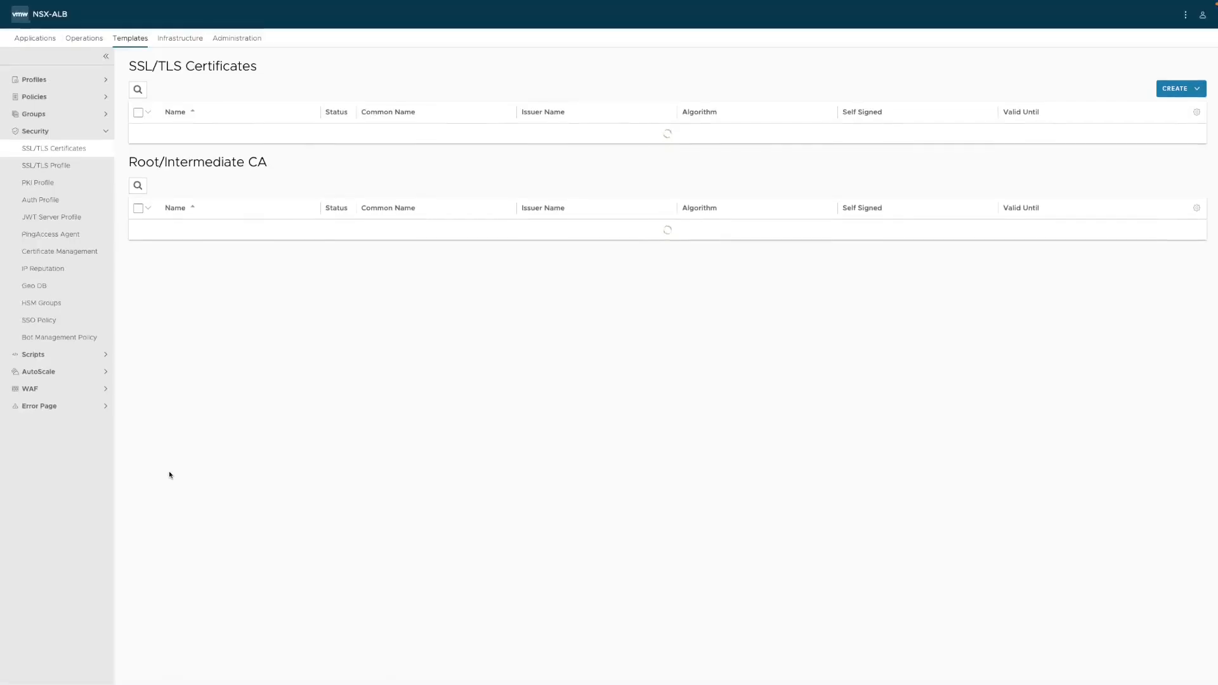
click(36, 41)
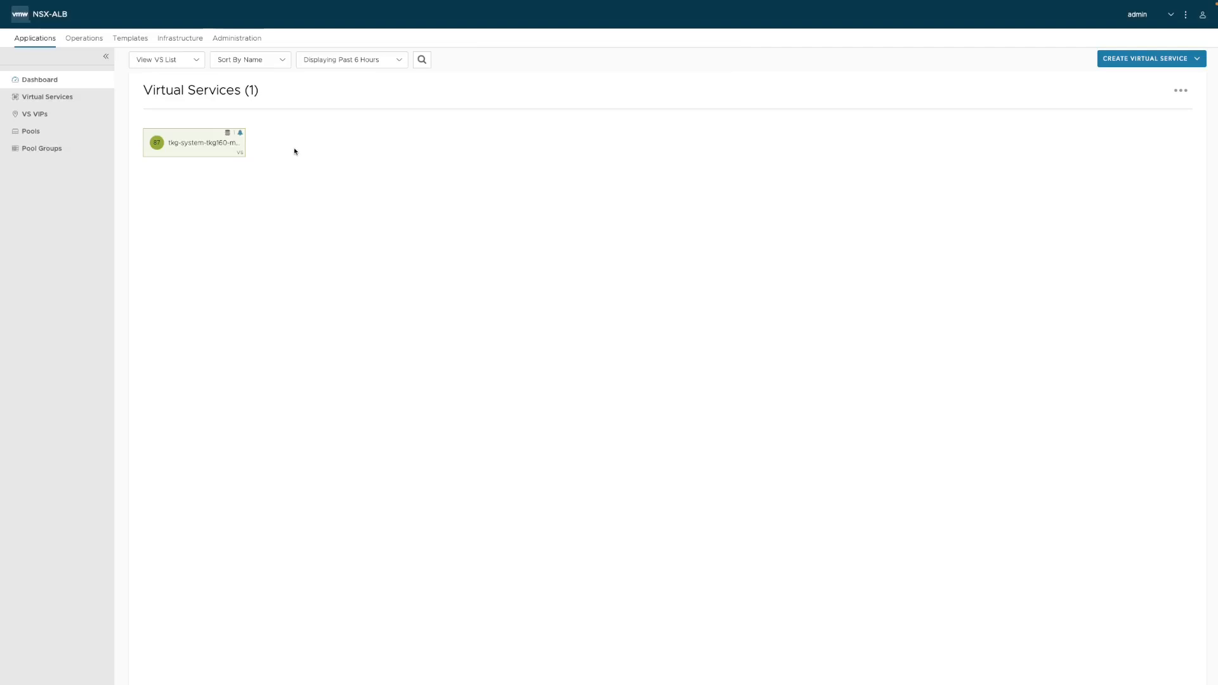
click(184, 59)
click(161, 92)
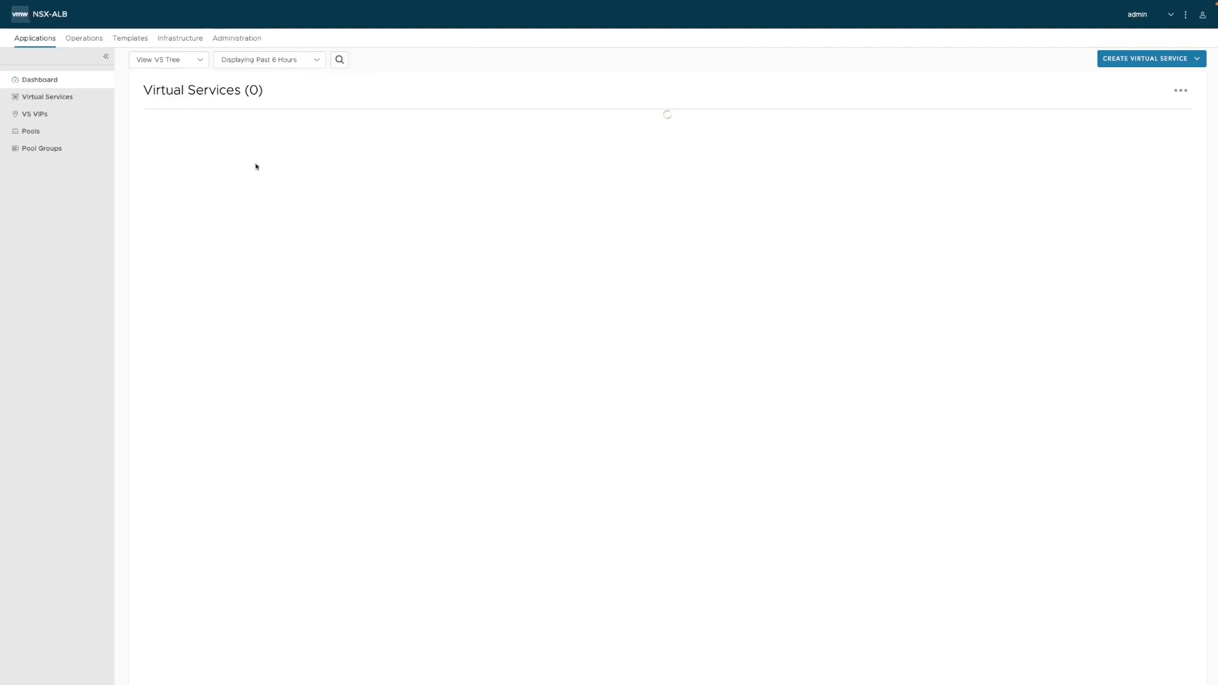
click(213, 128)
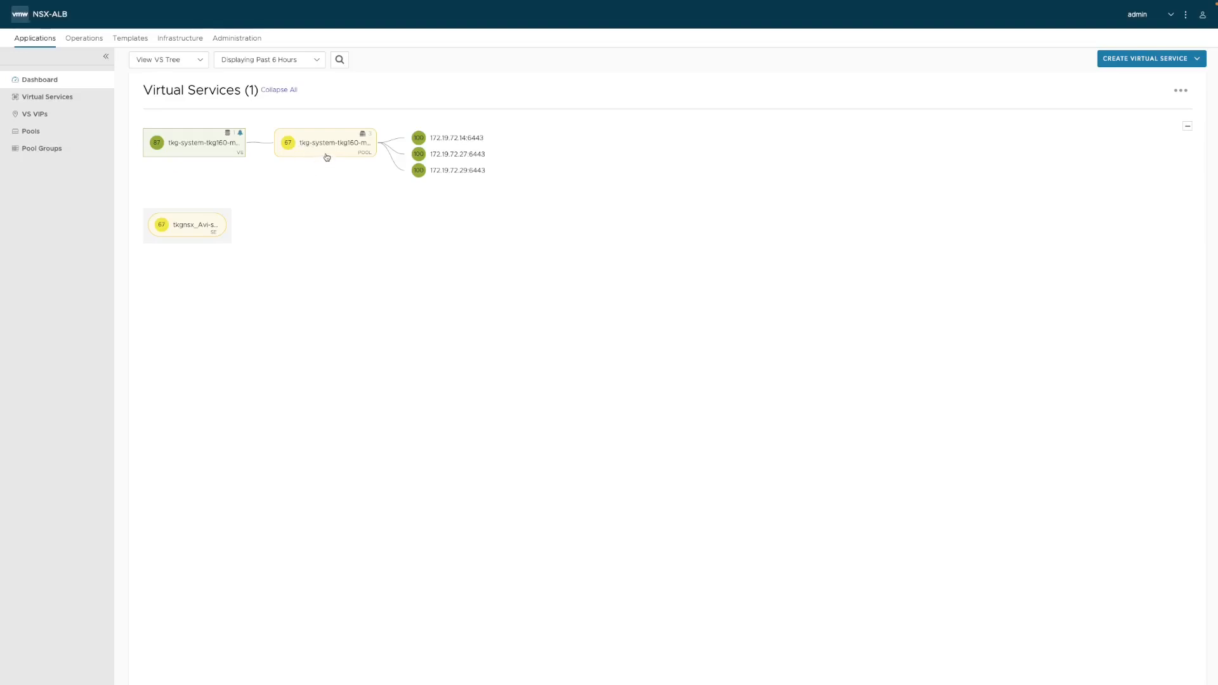
click(42, 100)
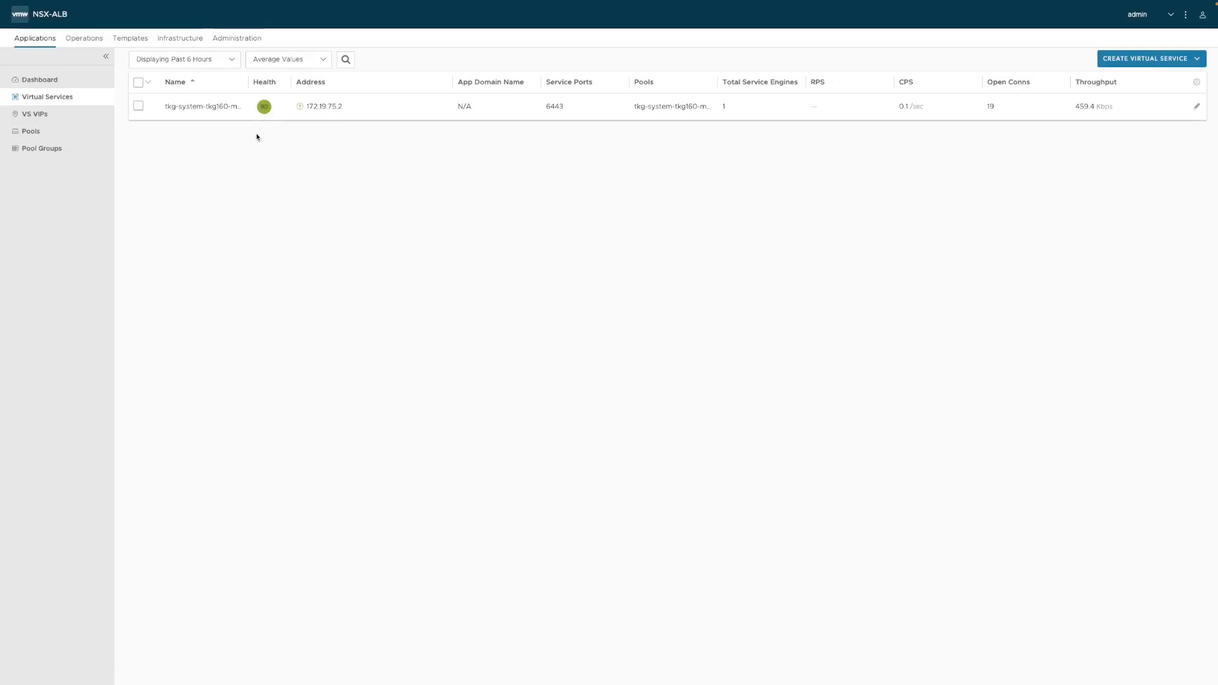
Review VIP 172.19.75.2, the pool's three servers on 6443 and pool groups, then return to Dashboard.
click(50, 116)
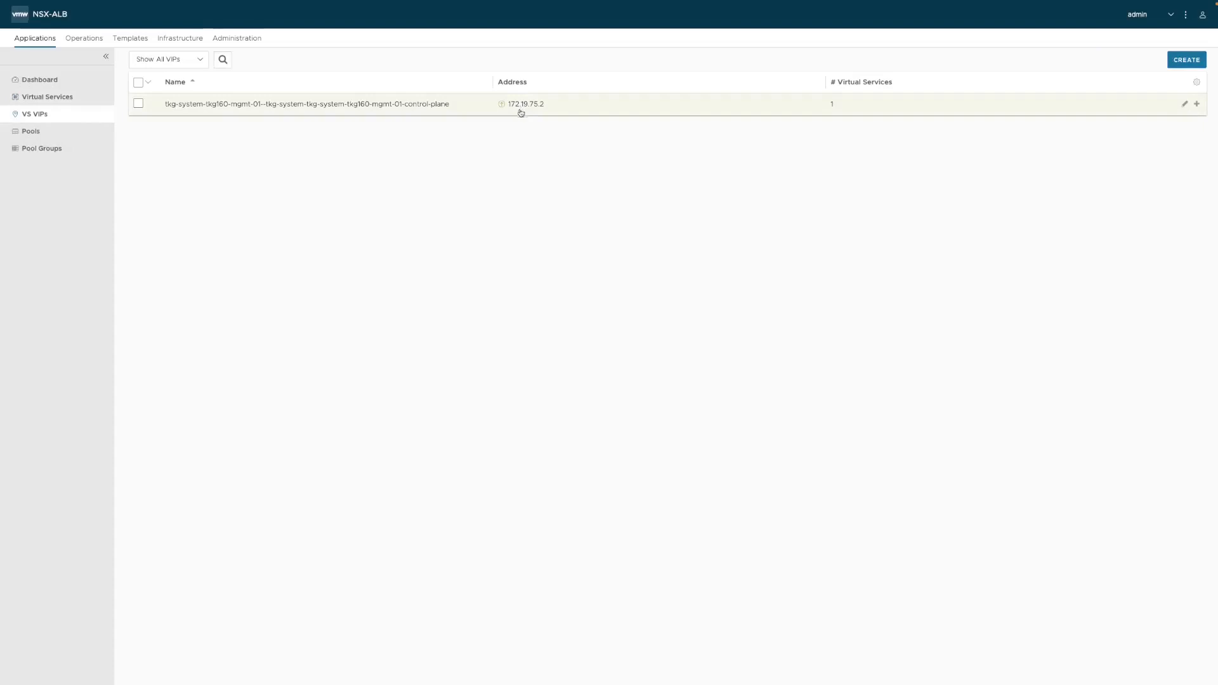
click(84, 134)
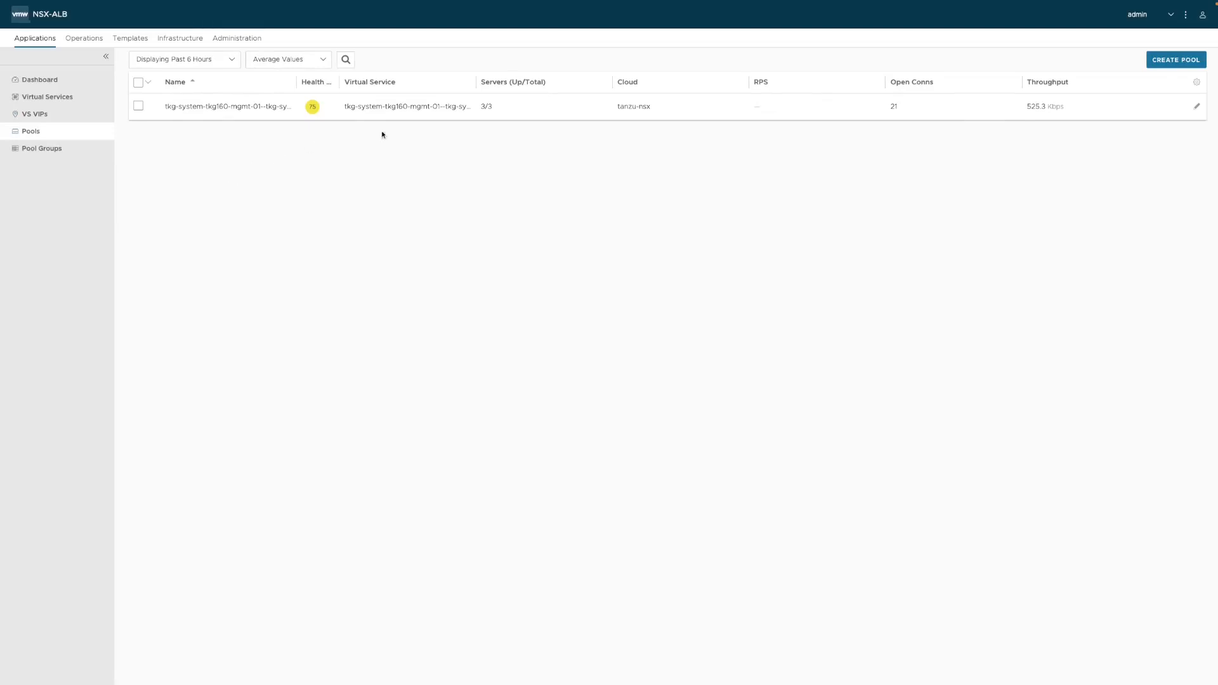
click(486, 108)
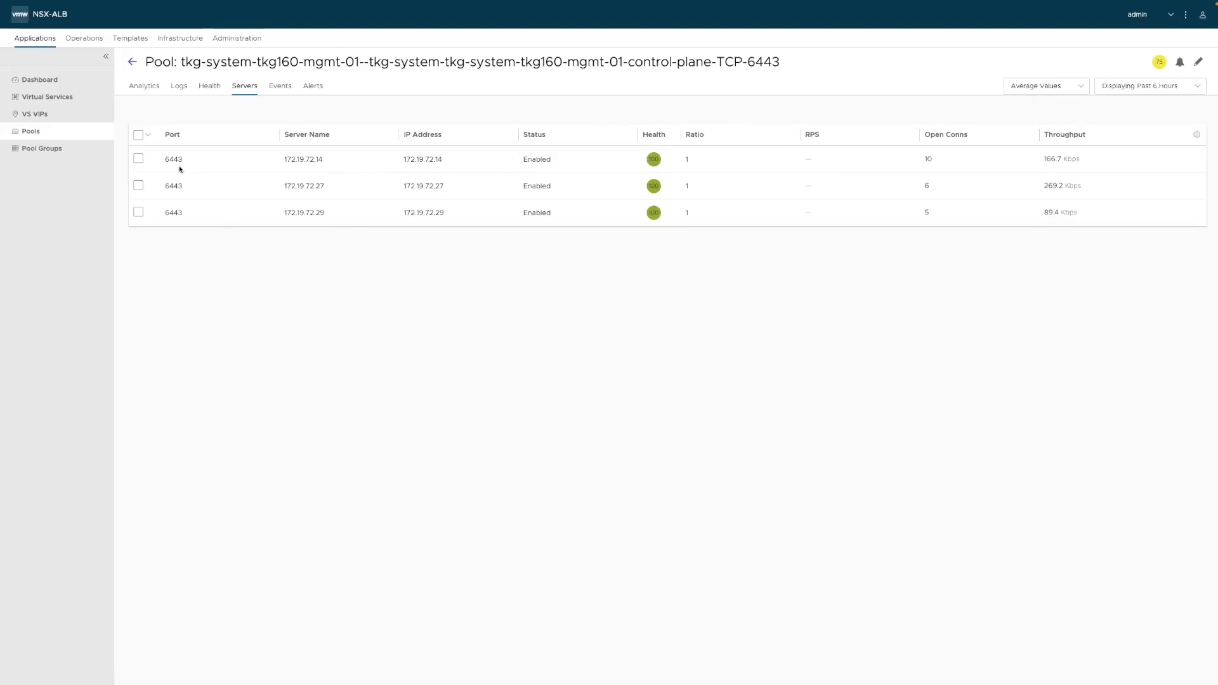
click(45, 154)
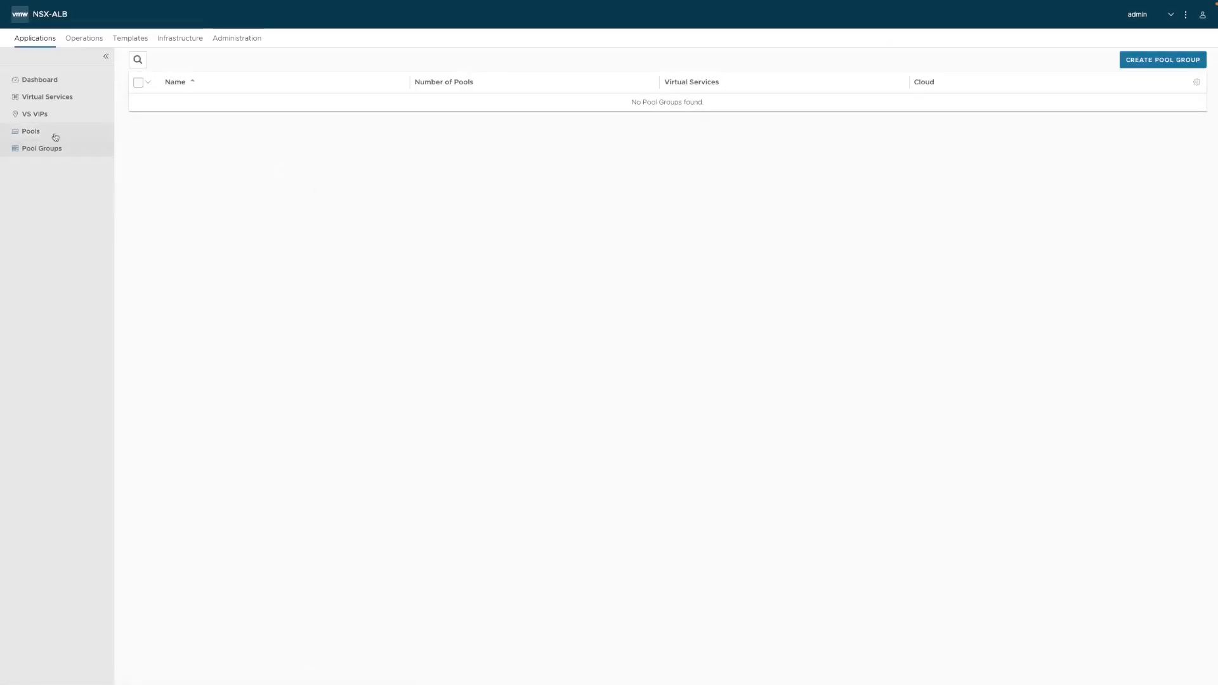
click(40, 79)
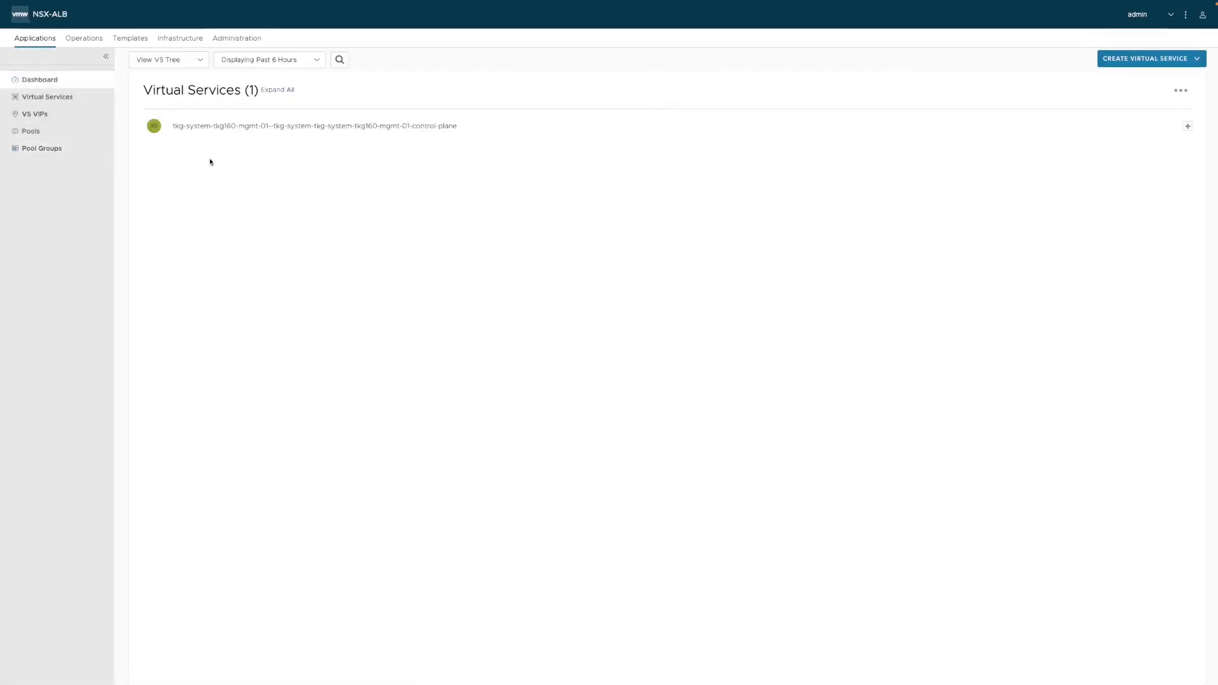
Expand the control-plane virtual service tree and open service engine tkgnsx_Avi-se-vgmmi's analytics page.
click(1187, 126)
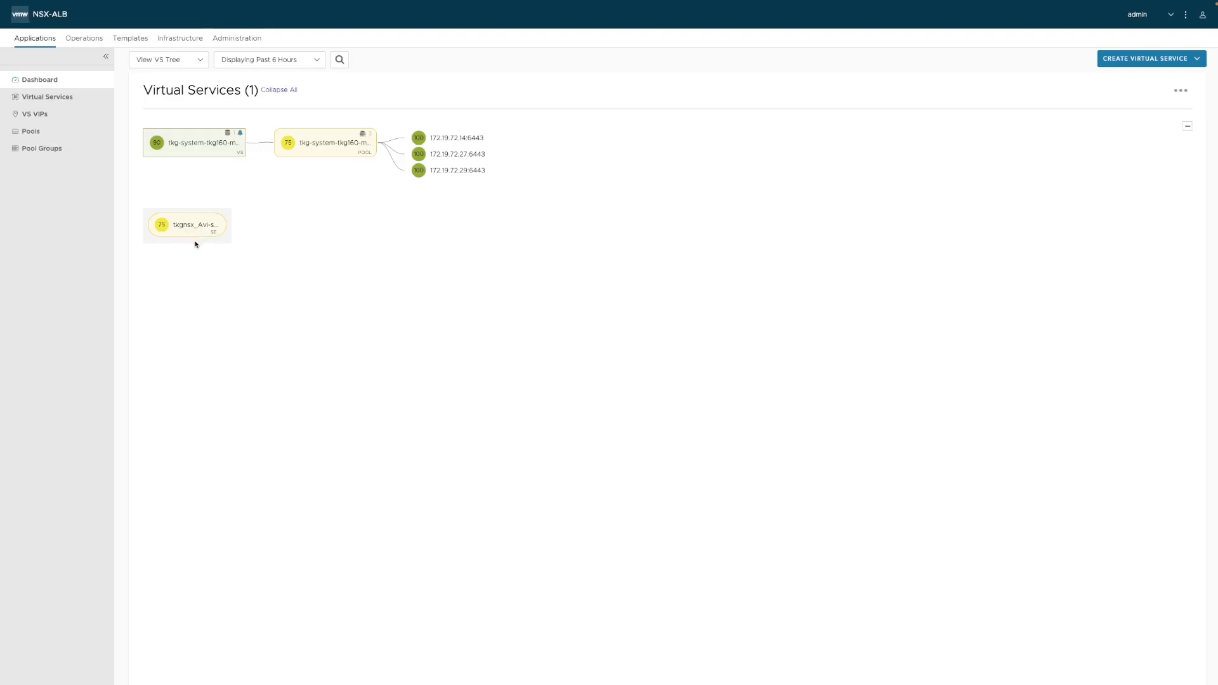
click(215, 229)
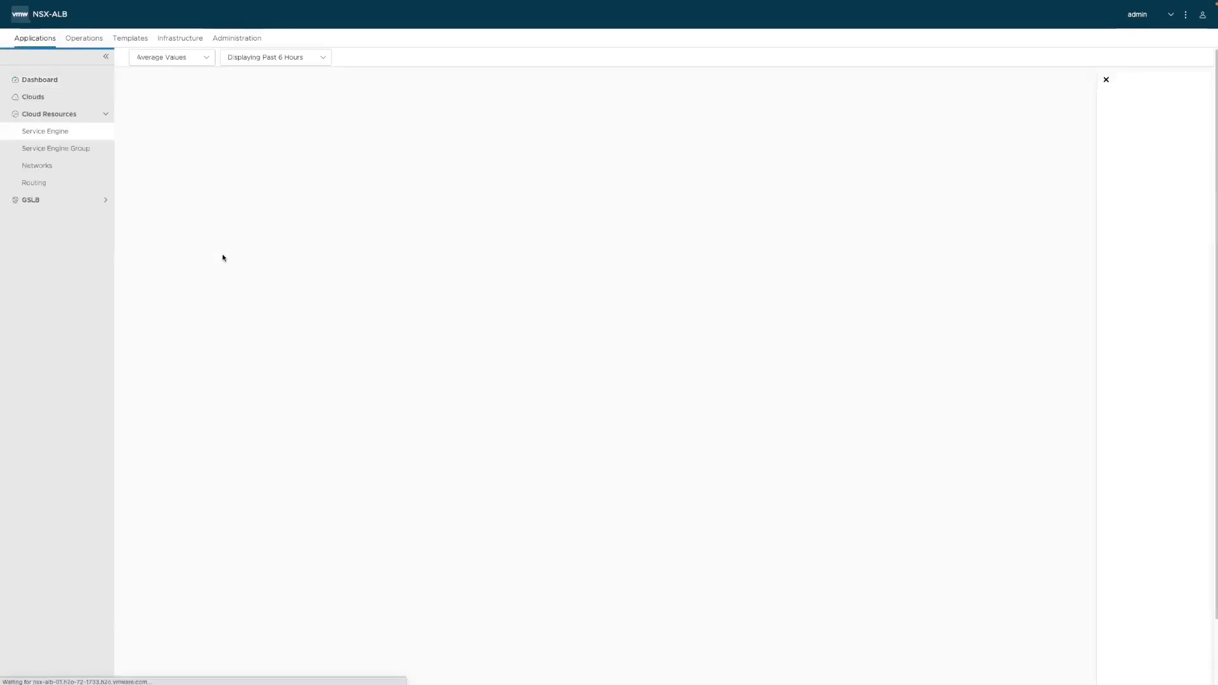